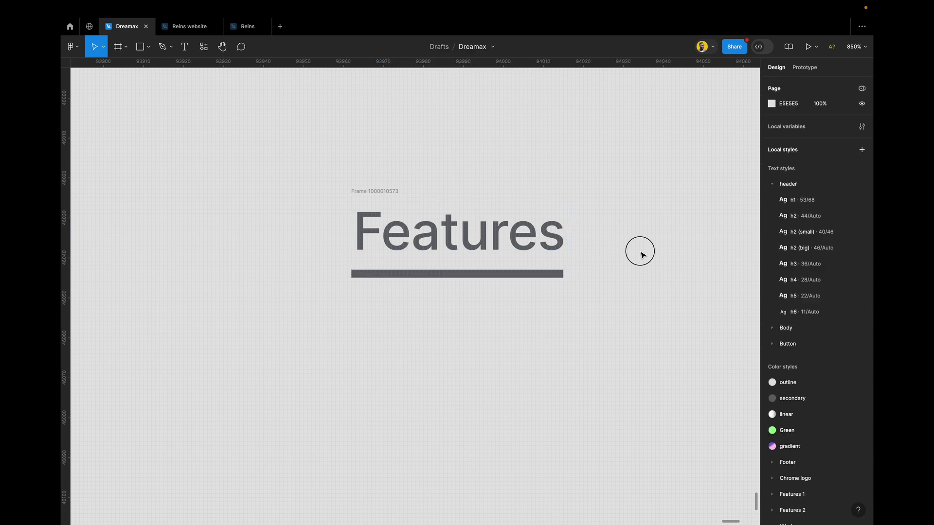
# Step: Align the auto layout contents of the Features frame to top center so the underline is centred beneath the text
pyautogui.click(485, 279)
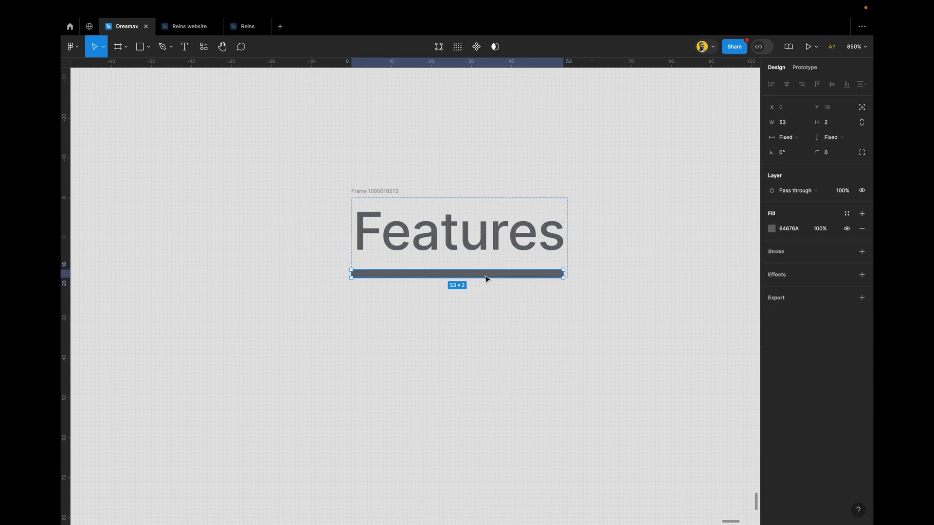
pyautogui.scroll(5, 485, 279)
pyautogui.scroll(1, 487, 279)
pyautogui.scroll(1, 487, 280)
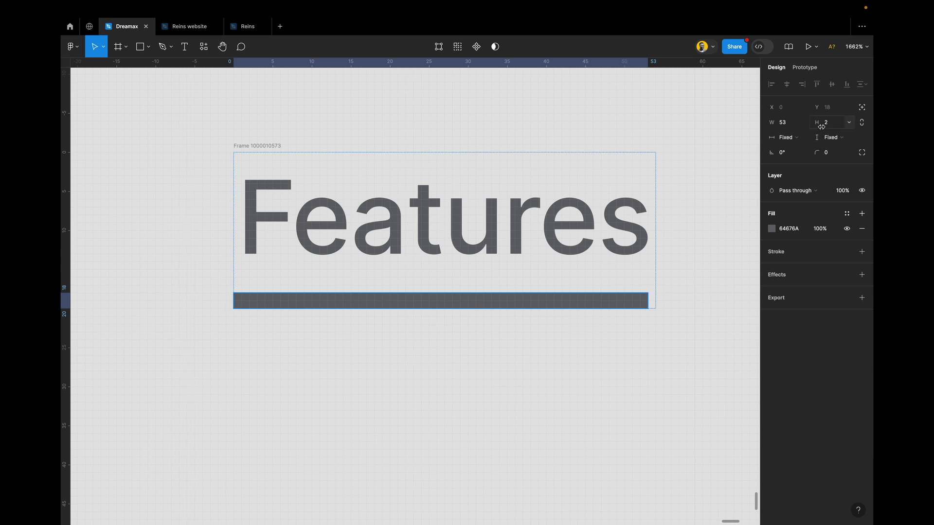
pyautogui.moveTo(518, 307); pyautogui.dragTo(517, 305)
pyautogui.scroll(-3, 517, 306)
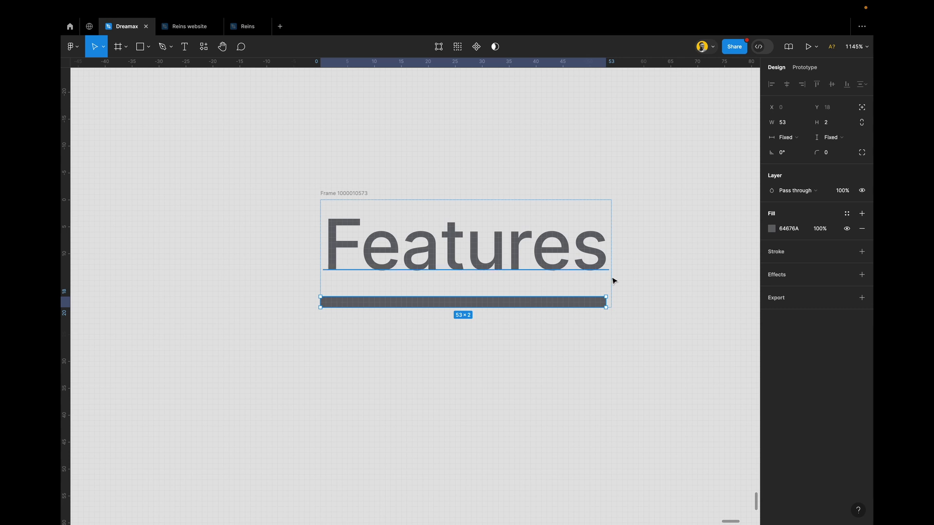
pyautogui.click(354, 193)
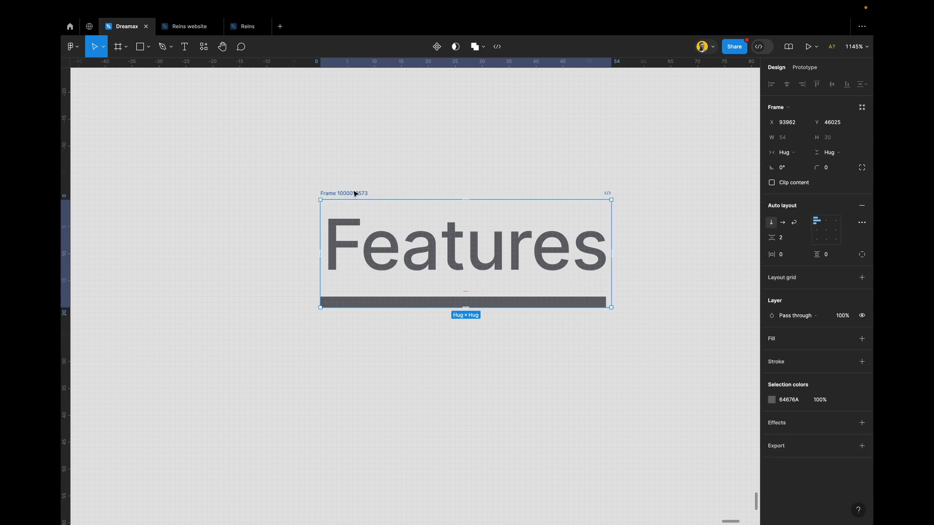
pyautogui.click(826, 223)
pyautogui.press('Return')
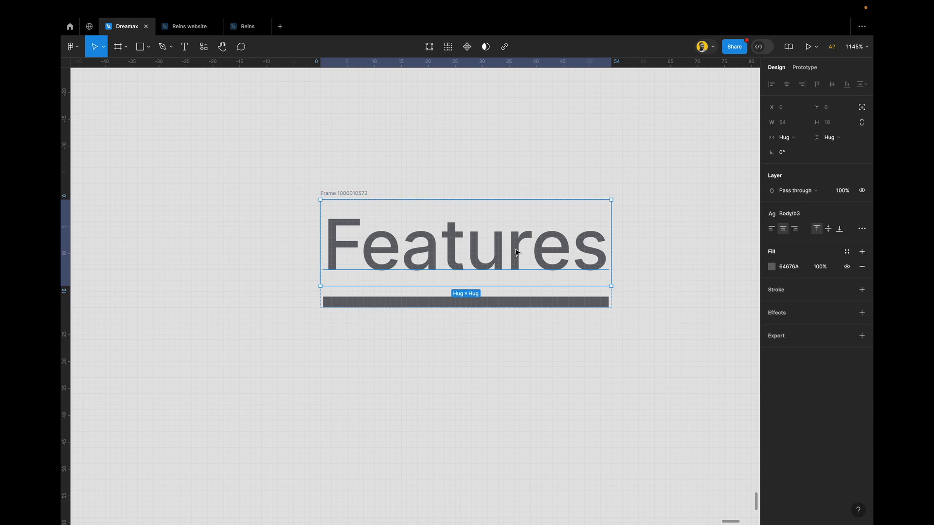
pyautogui.click(625, 247)
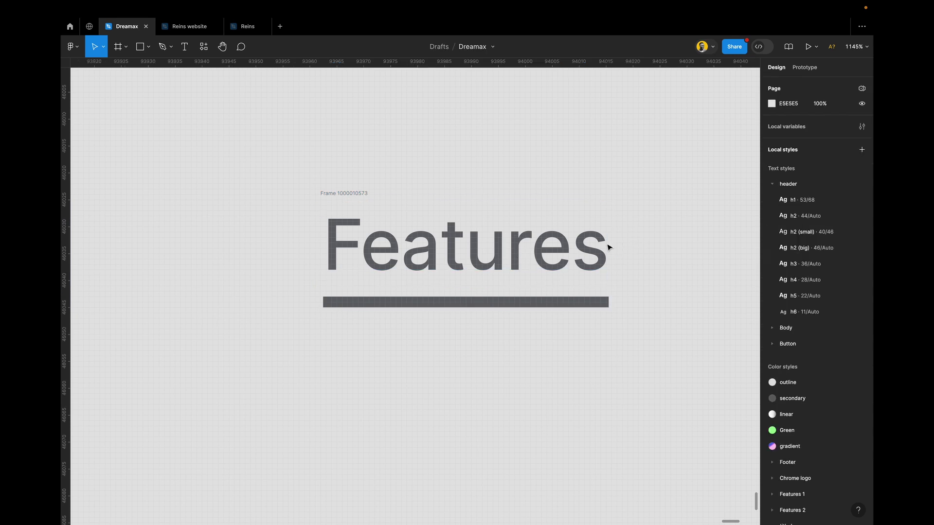
# Step: Rename the Features frame as "default"
pyautogui.click(355, 192)
pyautogui.doubleClick(355, 192)
pyautogui.write('d')
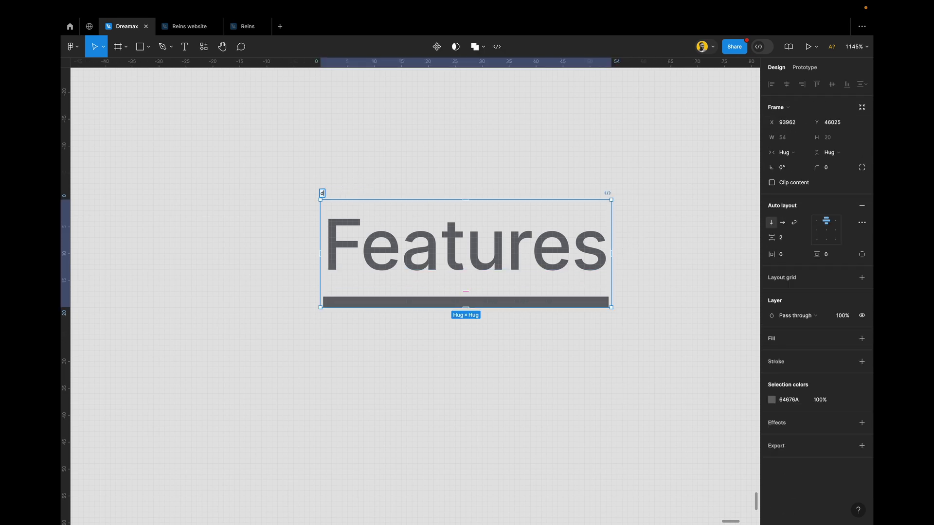
pyautogui.write('efault')
pyautogui.press('Return')
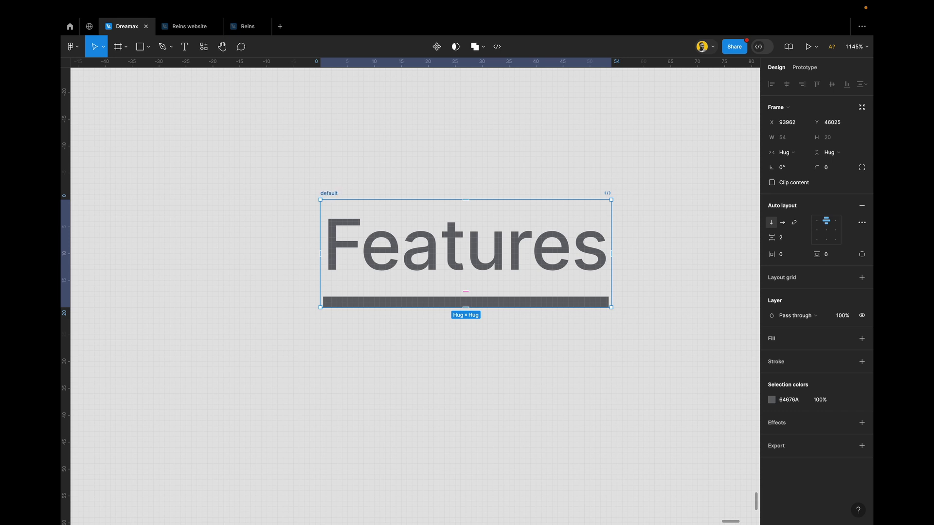
# Step: Place a copy of the default frame about 33 px below the original's position
pyautogui.click(504, 305)
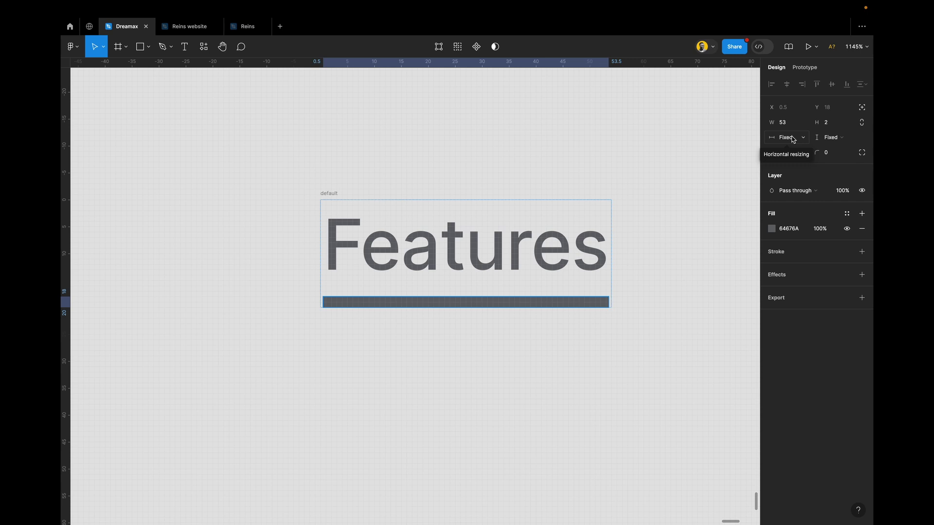
pyautogui.click(396, 191)
pyautogui.click(328, 192)
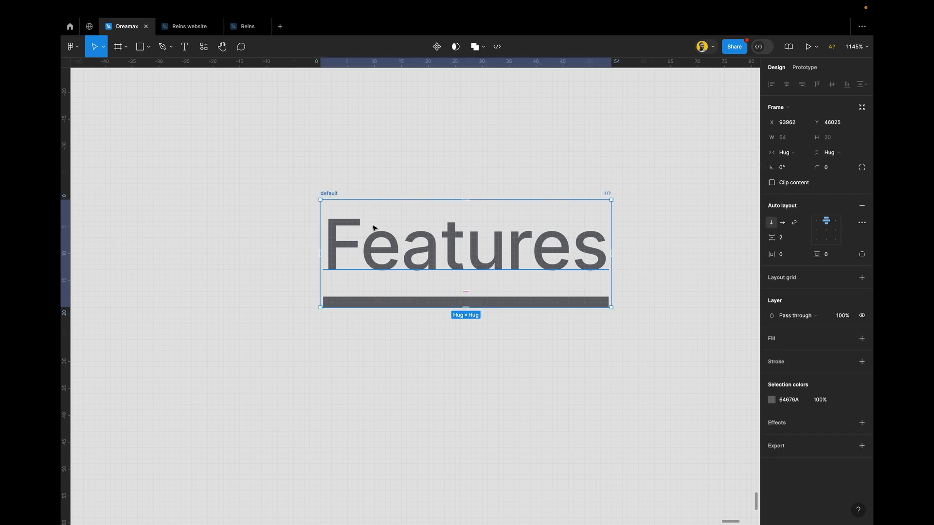
pyautogui.moveTo(374, 228); pyautogui.dragTo(388, 411)
pyautogui.scroll(-3, 387, 409)
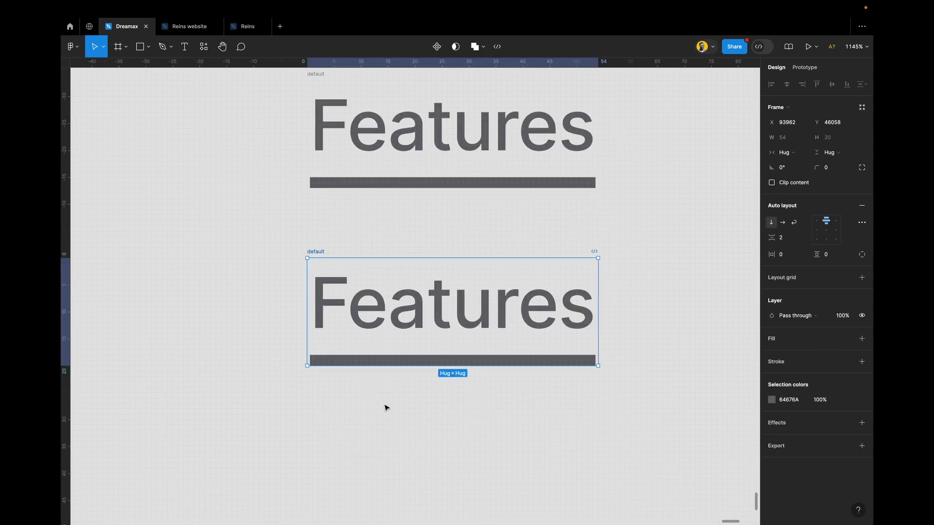
# Step: Try replacing the copy's text with the test string "jgJFGjgfgJFGg" and undo the text change
pyautogui.click(514, 324)
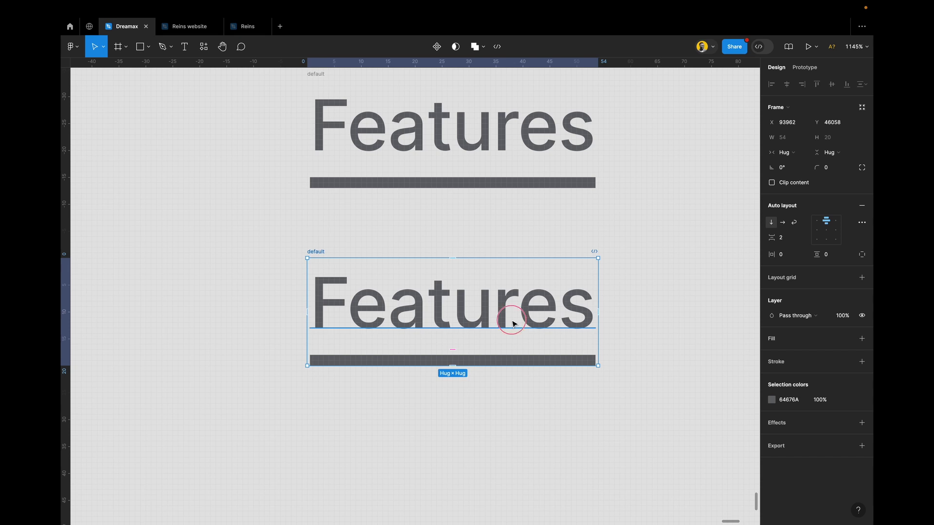
pyautogui.doubleClick(513, 322)
pyautogui.write('jgJFGjgf')
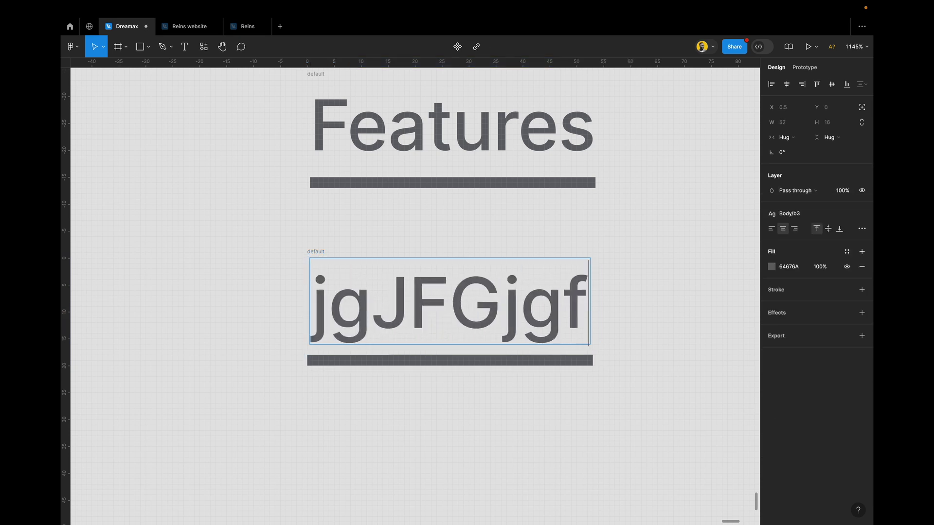
pyautogui.write('gJFGg')
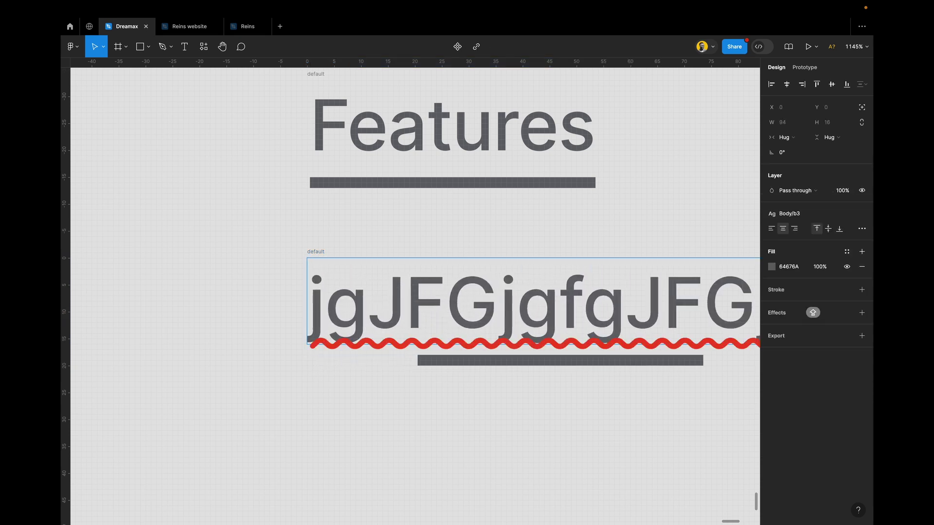
pyautogui.press('super+z')
pyautogui.press('super+z')
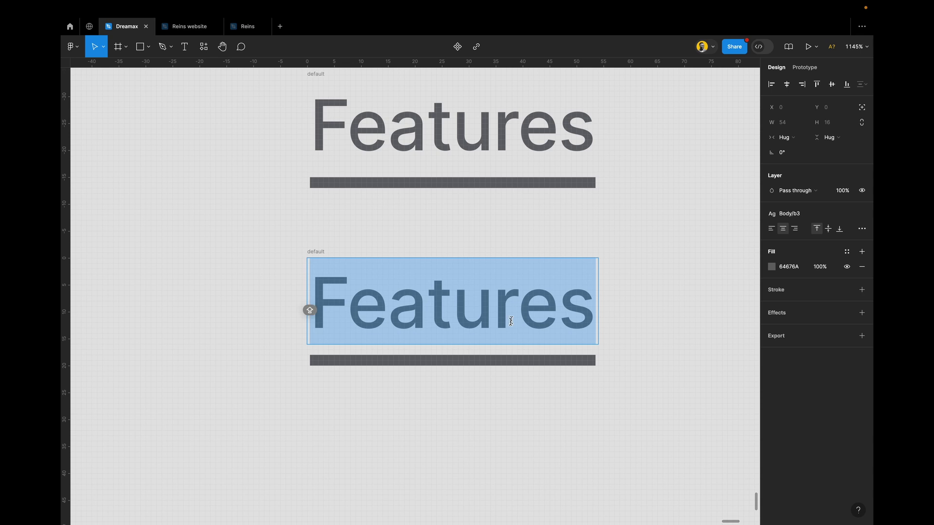
pyautogui.press('Escape')
pyautogui.click(590, 399)
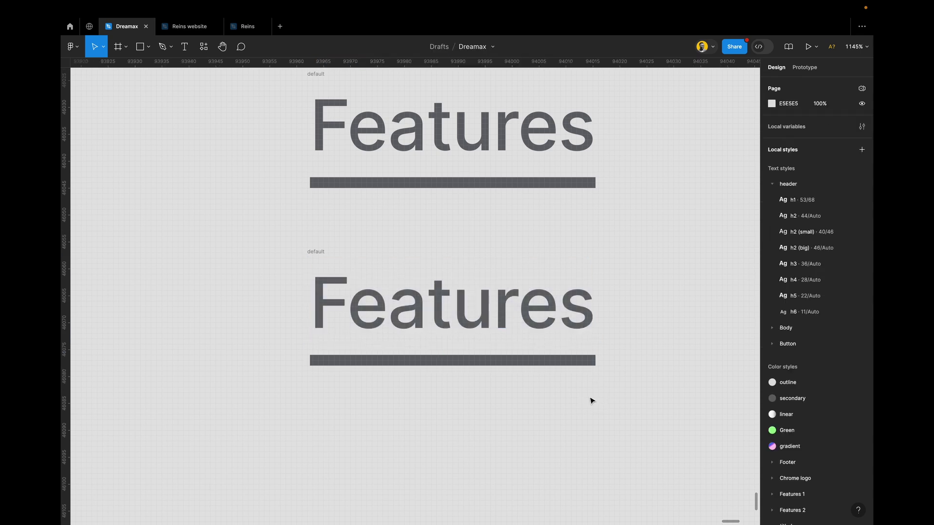
# Step: Delete the duplicate default frame below the original
pyautogui.press('super+z')
pyautogui.click(419, 249)
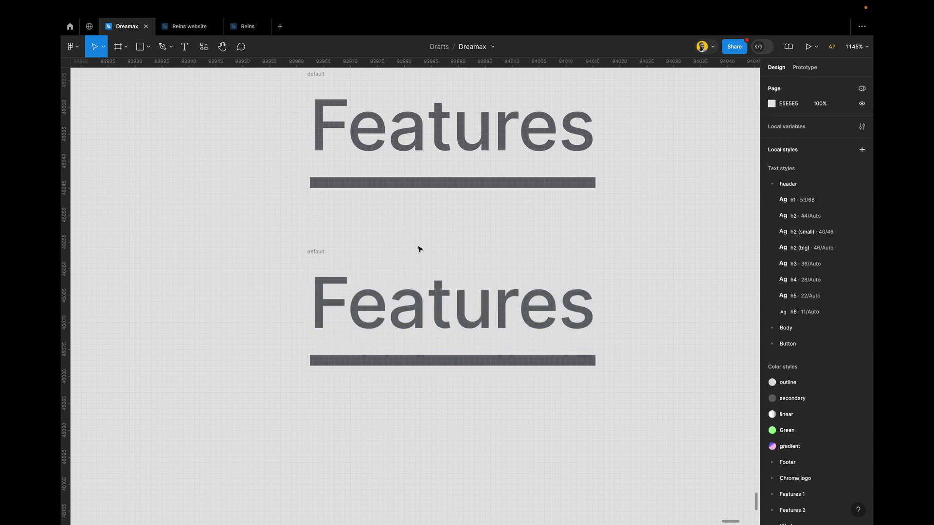
pyautogui.click(318, 253)
pyautogui.press('Delete')
# Step: Set the horizontal resizing of the underline in the default frame to Fill container
pyautogui.scroll(5, 317, 253)
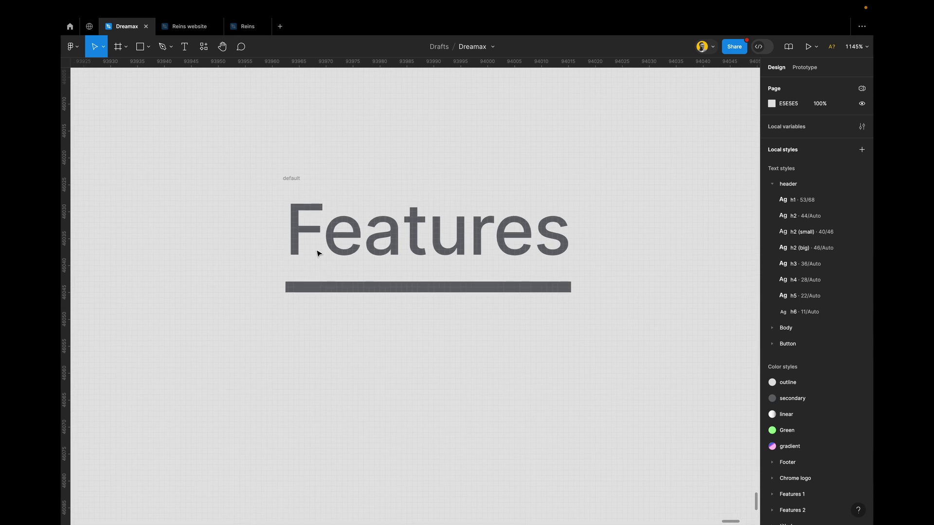
pyautogui.scroll(2, 317, 253)
pyautogui.hscroll(2, 317, 253)
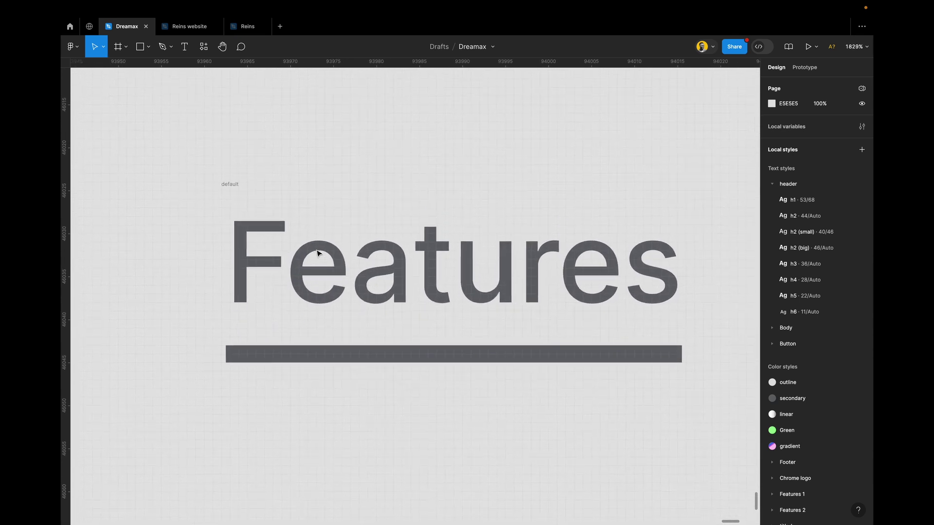
pyautogui.click(531, 354)
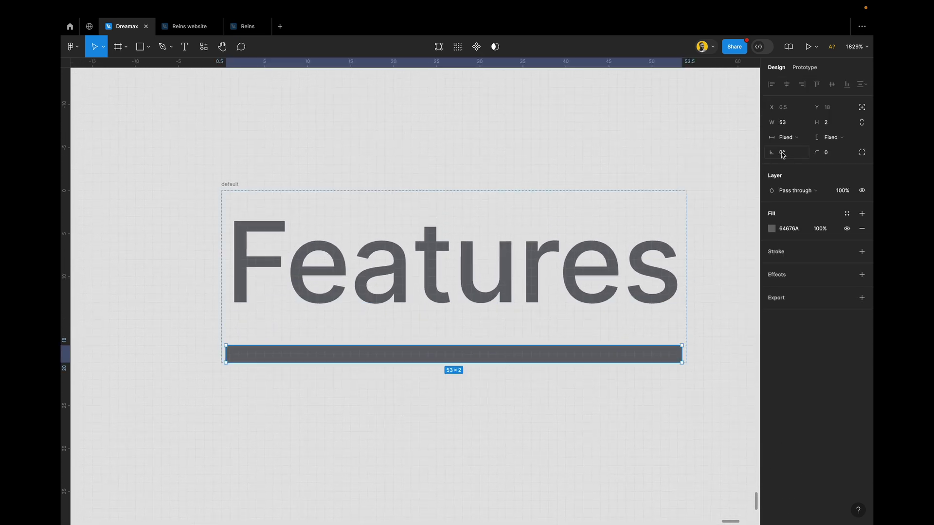
pyautogui.click(797, 139)
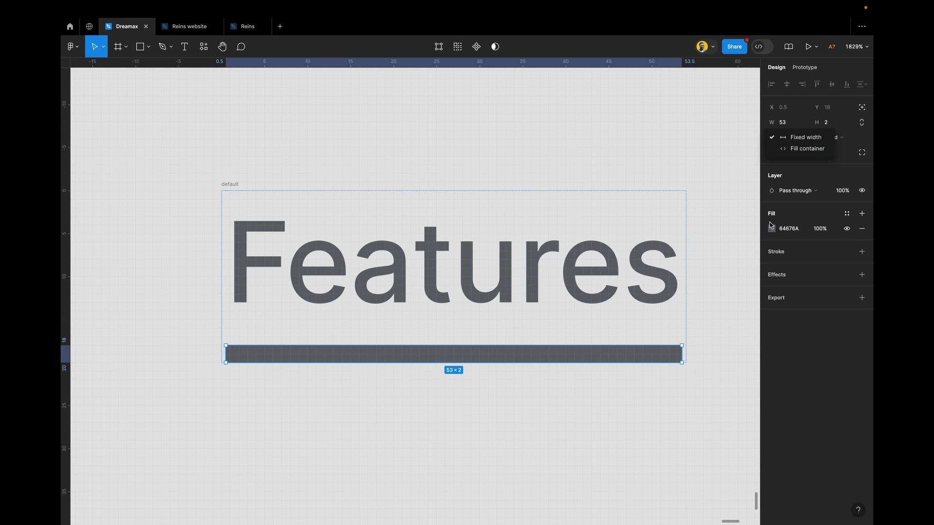
pyautogui.click(811, 151)
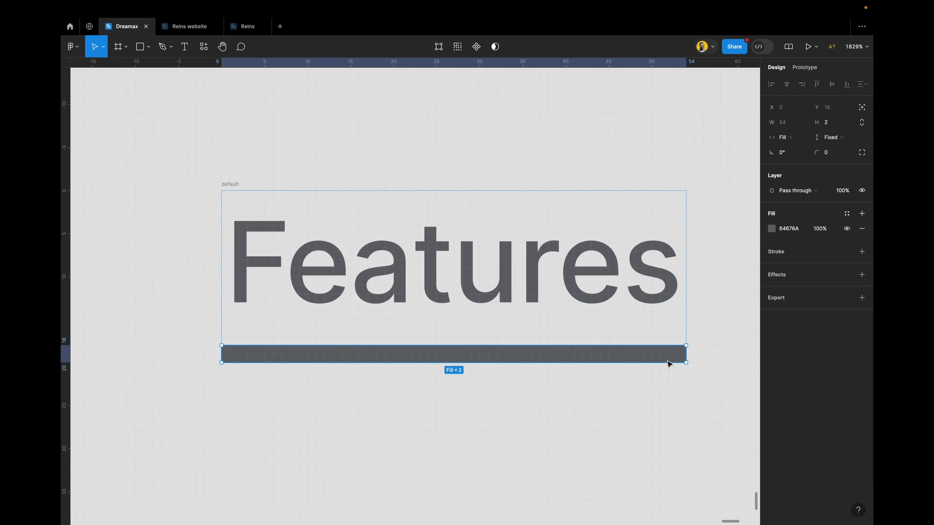
# Step: Try narrowing the underline to a fixed width of 32, and return its horizontal resizing to Fill container
pyautogui.click(688, 354)
pyautogui.moveTo(688, 354); pyautogui.dragTo(591, 353)
pyautogui.click(785, 136)
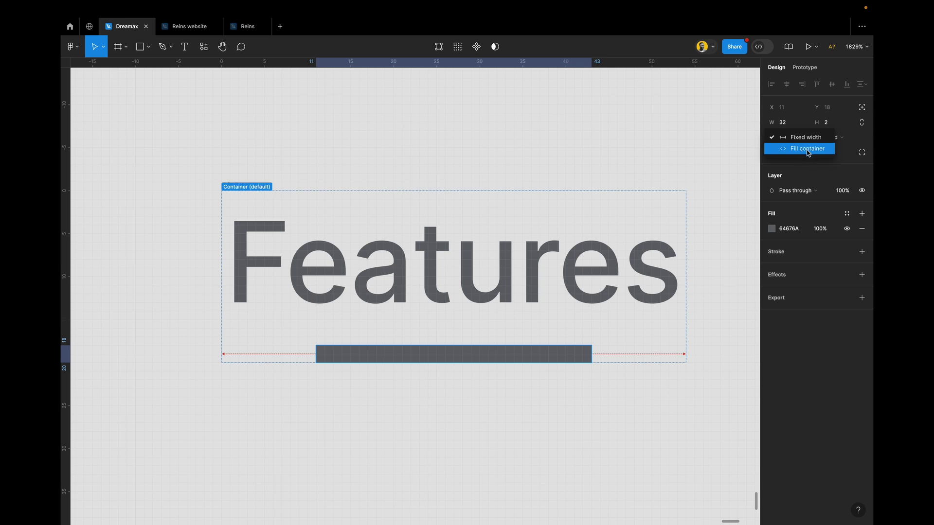
pyautogui.click(807, 149)
pyautogui.click(571, 169)
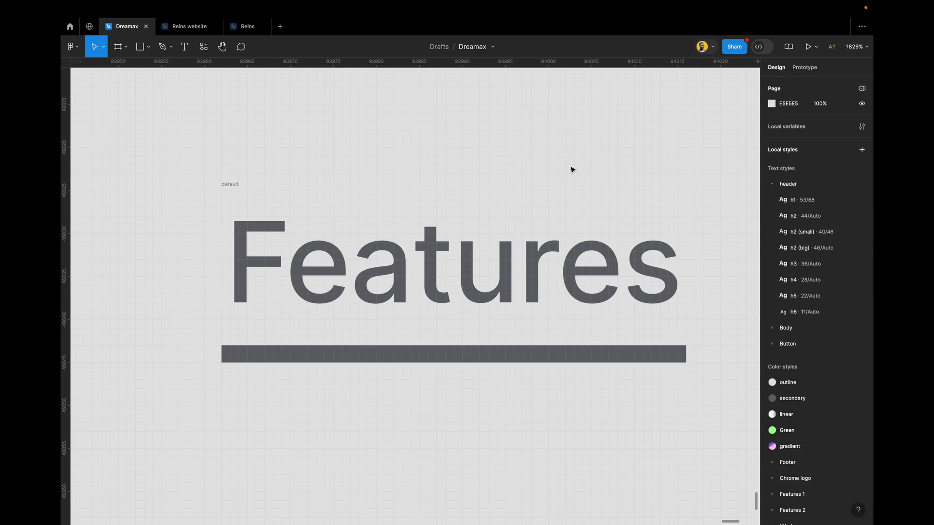
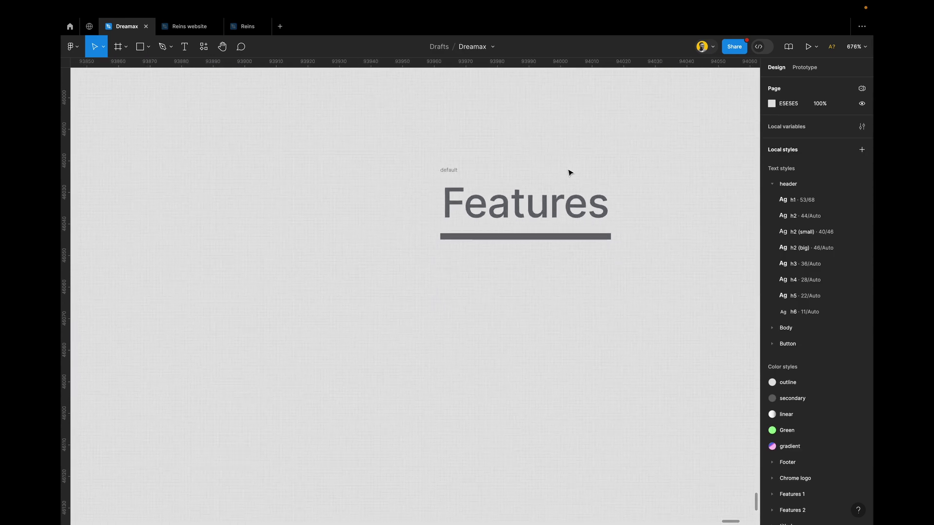
# Step: Test the stretching underline by changing the label text to "GET STARTED"
pyautogui.doubleClick(539, 243)
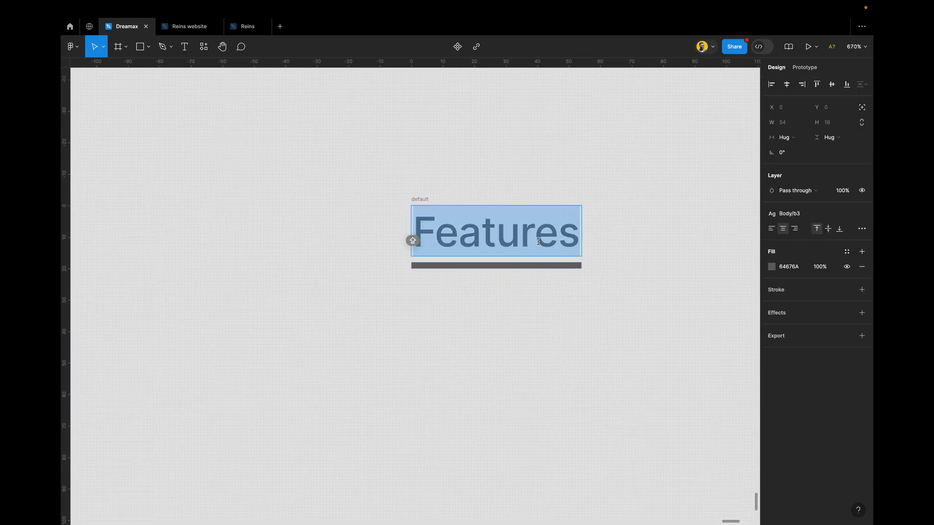
pyautogui.write('GET')
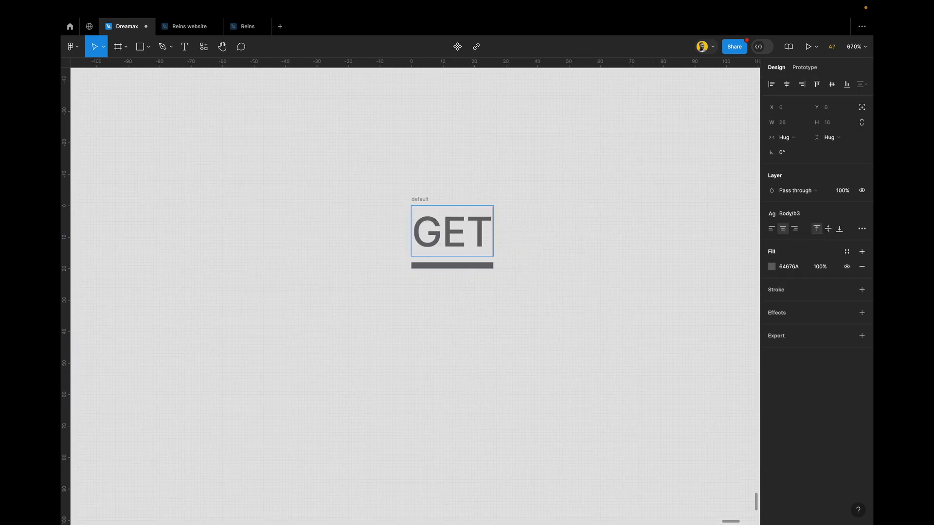
pyautogui.write(' STARTED')
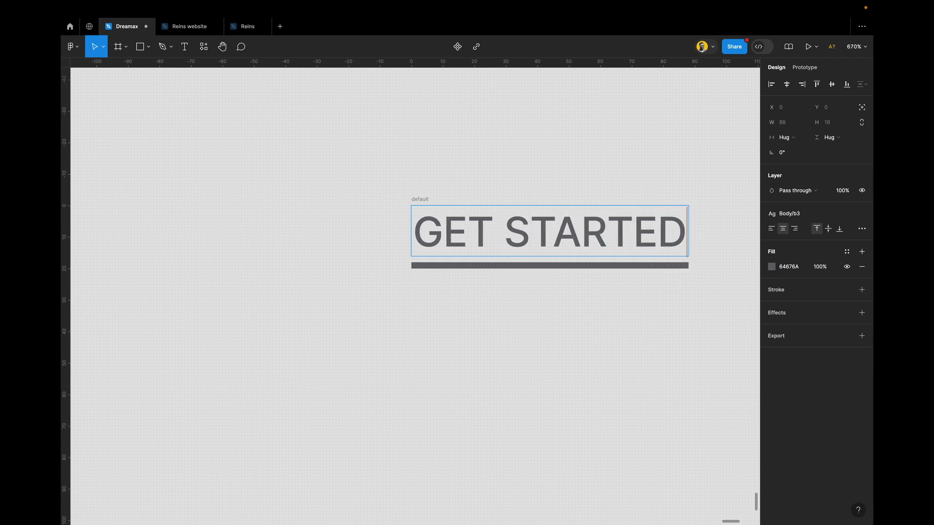
pyautogui.press('Escape')
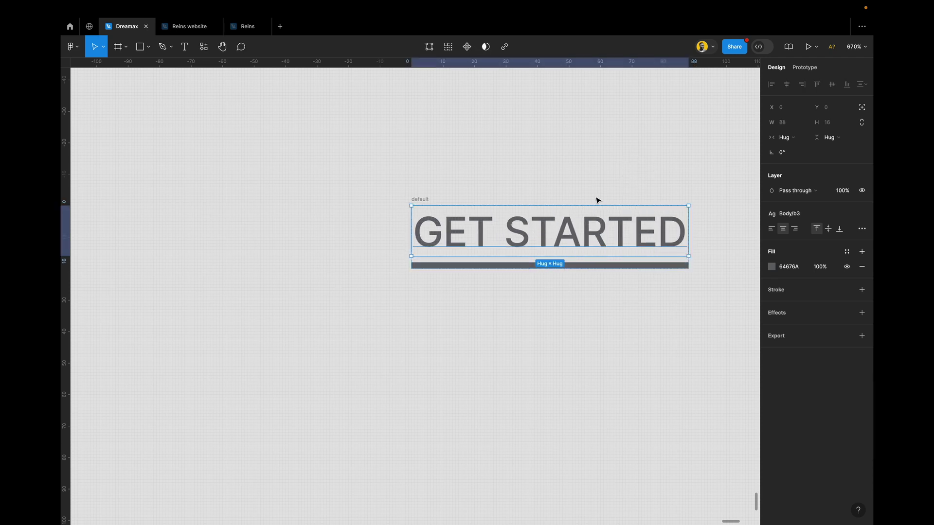
# Step: Change the label text in the default frame back to "Features"
pyautogui.press('Return')
pyautogui.press('BackSpace')
pyautogui.press('BackSpace')
pyautogui.press('BackSpace')
pyautogui.press('BackSpace')
pyautogui.press('BackSpace')
pyautogui.press('BackSpace')
pyautogui.press('BackSpace')
pyautogui.press('BackSpace')
pyautogui.press('BackSpace')
pyautogui.press('BackSpace')
pyautogui.press('BackSpace')
pyautogui.write('Features')
pyautogui.press('Escape')
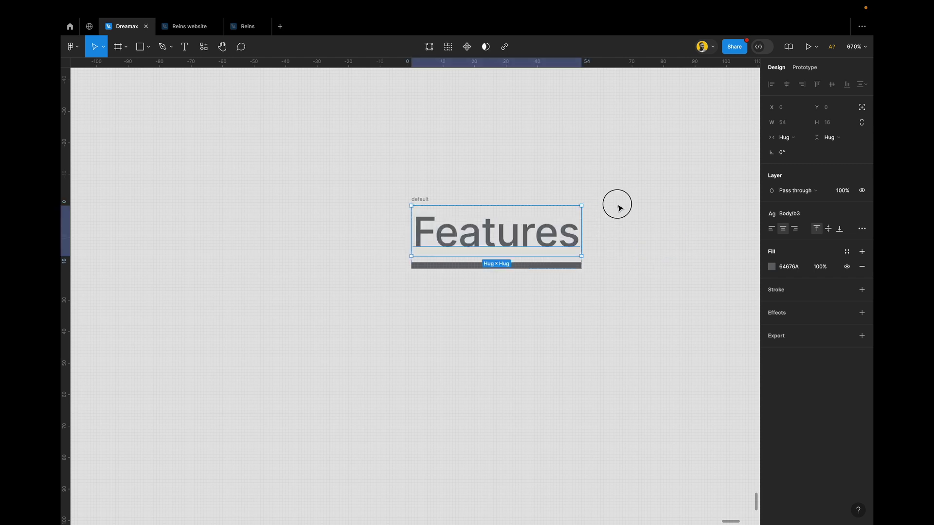
pyautogui.press('Escape')
# Step: Place two copies of the default frame below it, each offset 27 px down from the previous one
pyautogui.click(426, 196)
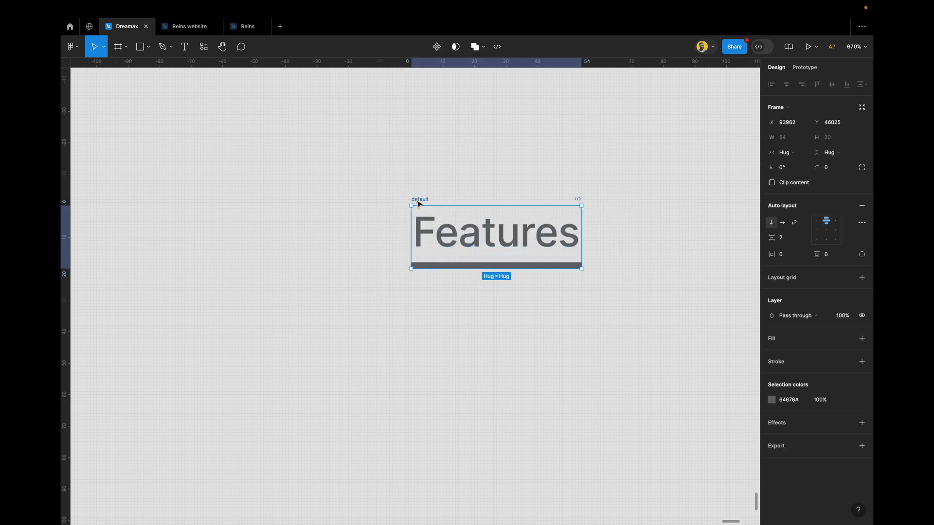
pyautogui.moveTo(462, 214); pyautogui.dragTo(457, 306)
pyautogui.hotkey('ctrl', 'd')
pyautogui.scroll(5, 456, 307)
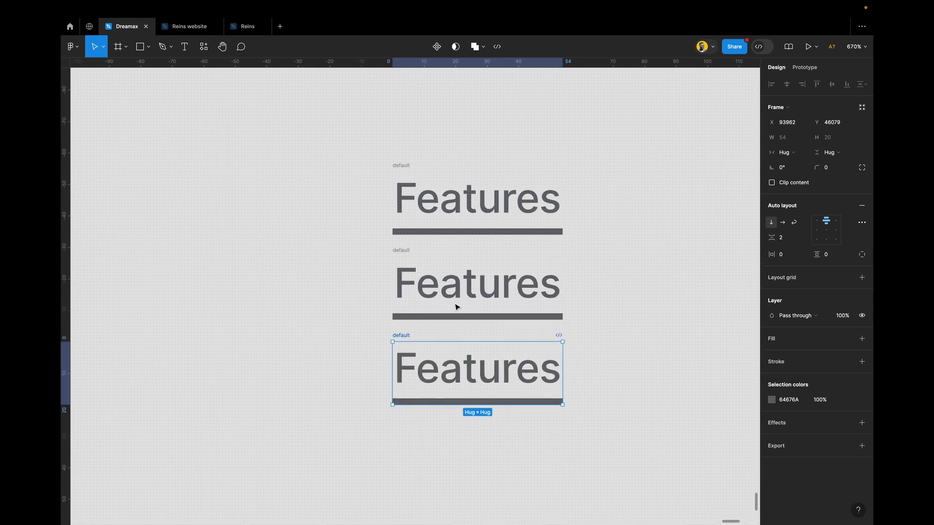
# Step: Rename the lowest copy as "clicked" and the middle copy as "hover"
pyautogui.scroll(-3, 456, 307)
pyautogui.doubleClick(371, 336)
pyautogui.write('clicked')
pyautogui.press('Return')
pyautogui.click(377, 225)
pyautogui.doubleClick(376, 225)
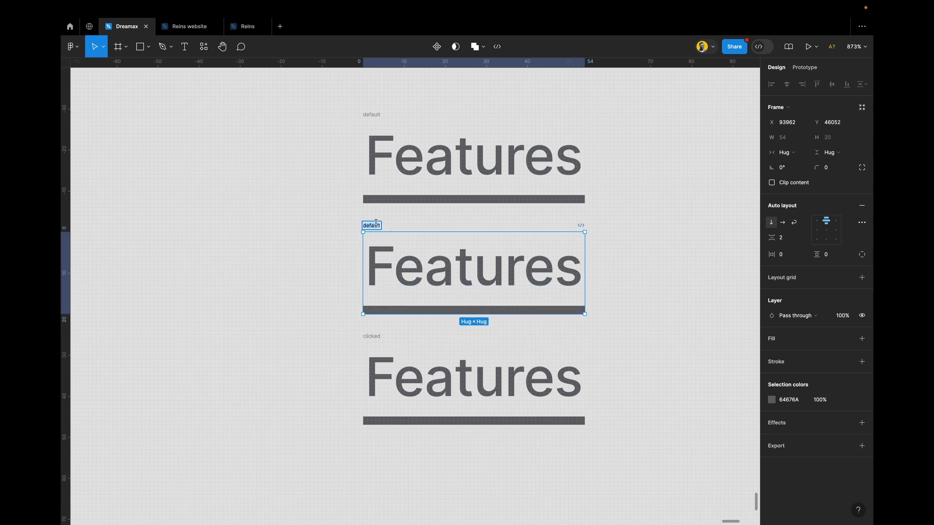
pyautogui.write('hover')
pyautogui.press('Return')
pyautogui.scroll(2, 444, 244)
pyautogui.hscroll(1, 444, 244)
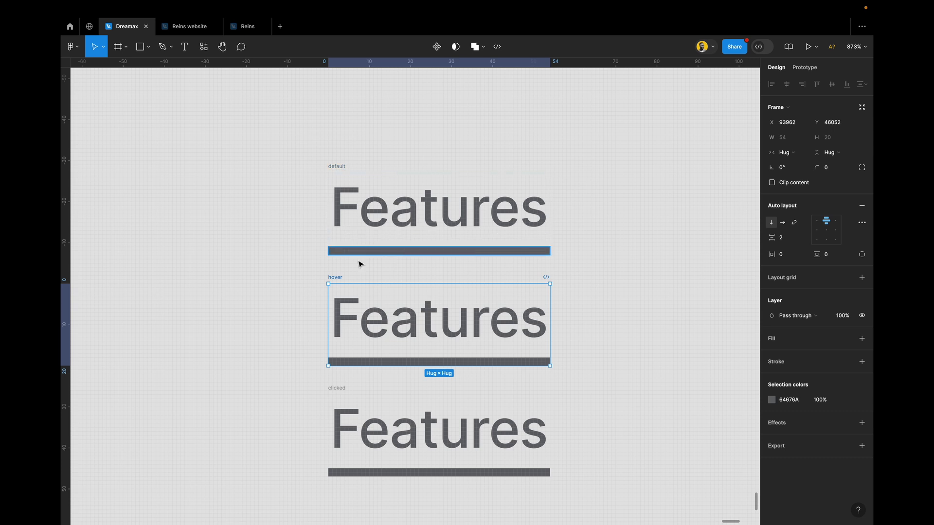
pyautogui.click(387, 249)
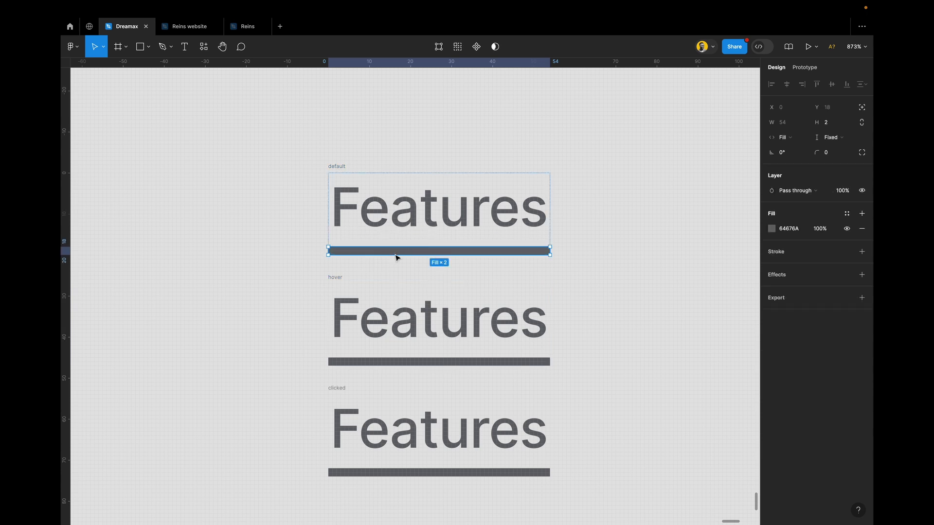
pyautogui.click(599, 231)
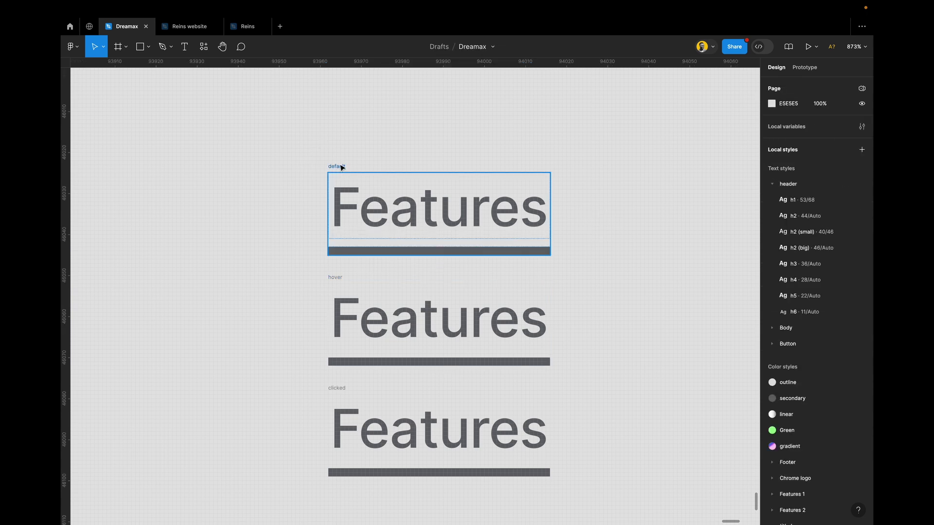
# Step: Set the default, hover and clicked frames to fixed height and add a black 1 px inside stroke to them
pyautogui.scroll(-3, 342, 166)
pyautogui.hscroll(-1, 342, 165)
pyautogui.click(299, 114)
pyautogui.moveTo(299, 114); pyautogui.dragTo(619, 477)
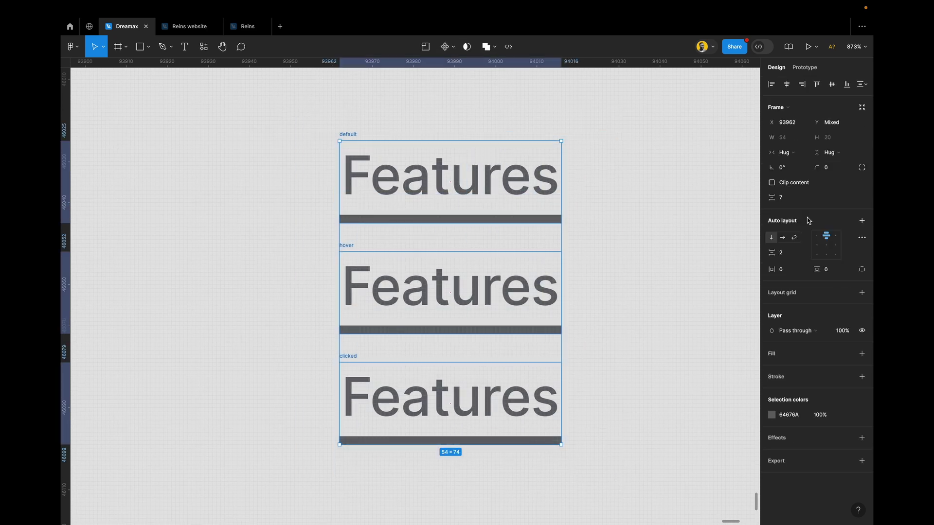
pyautogui.click(839, 153)
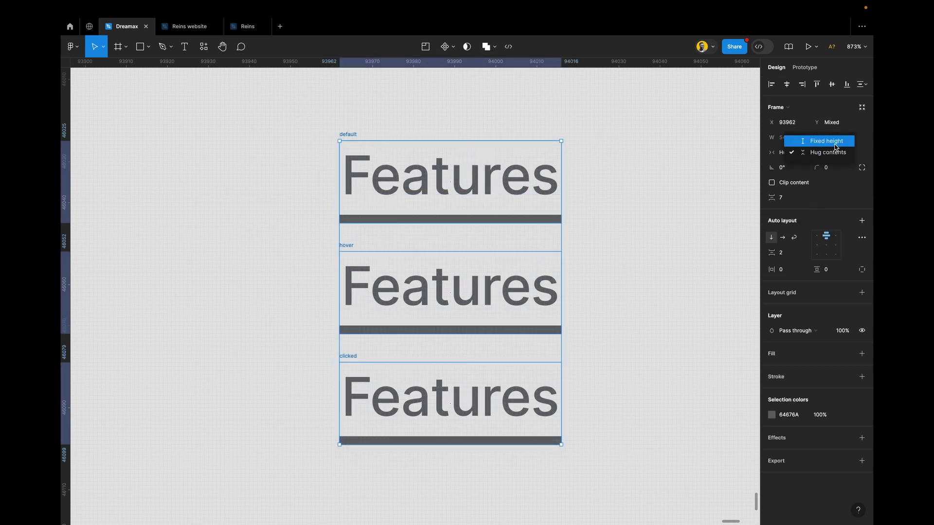
pyautogui.click(835, 144)
pyautogui.click(802, 377)
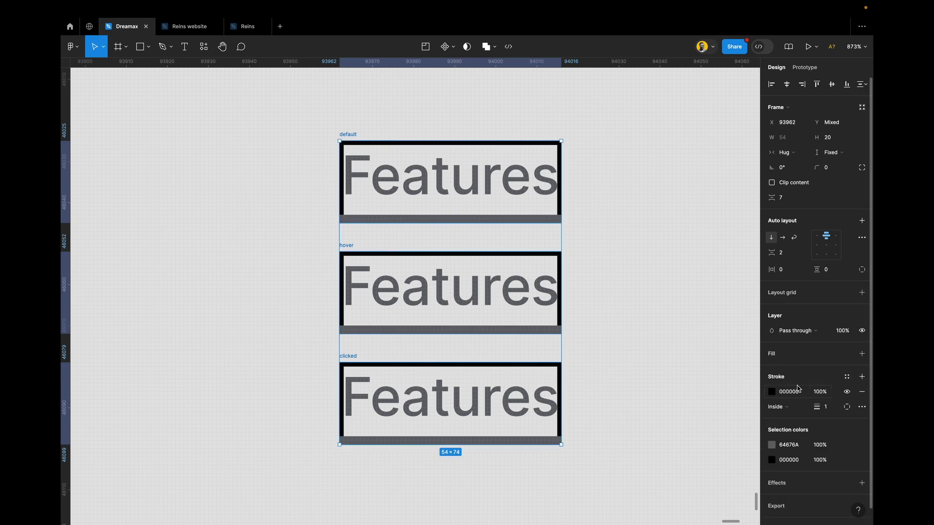
pyautogui.click(632, 245)
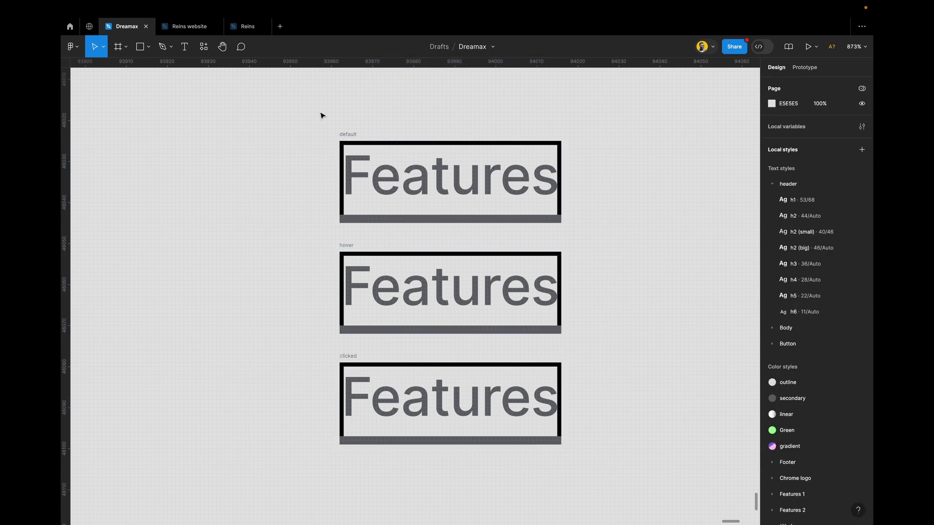
# Step: Try deleting the underline in the fixed-height default frame, and undo back to before the black stroke
pyautogui.click(488, 219)
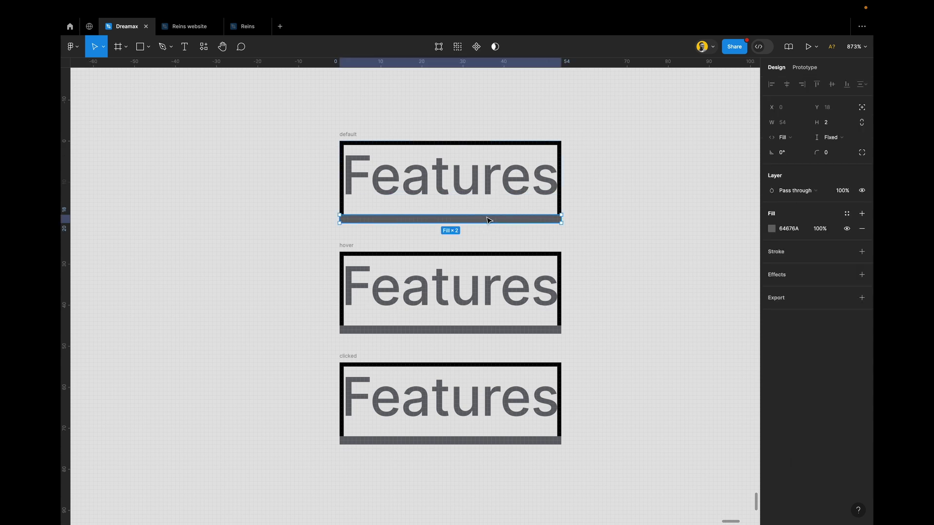
pyautogui.press('Delete')
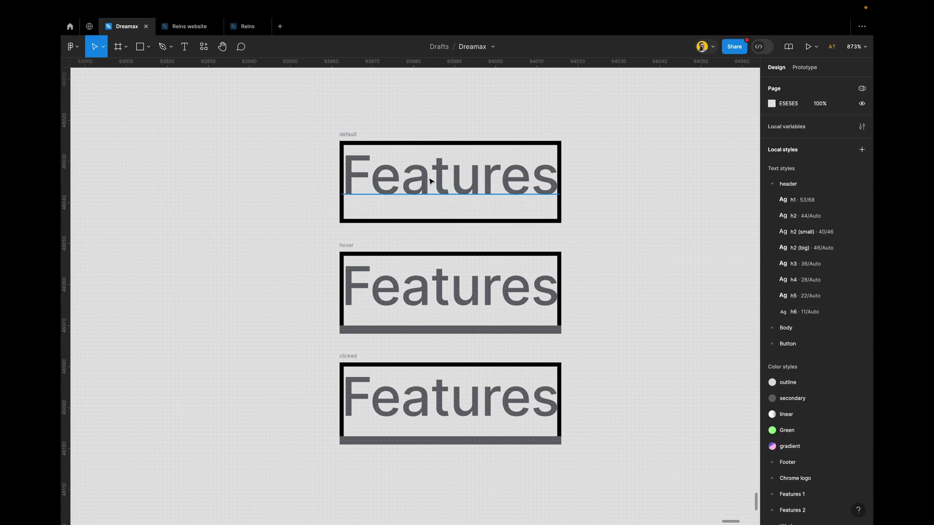
pyautogui.hotkey('ctrl', 'z')
pyautogui.hotkey('ctrl', 'z')
pyautogui.hotkey('ctrl', 'z')
pyautogui.hotkey('ctrl', 'z')
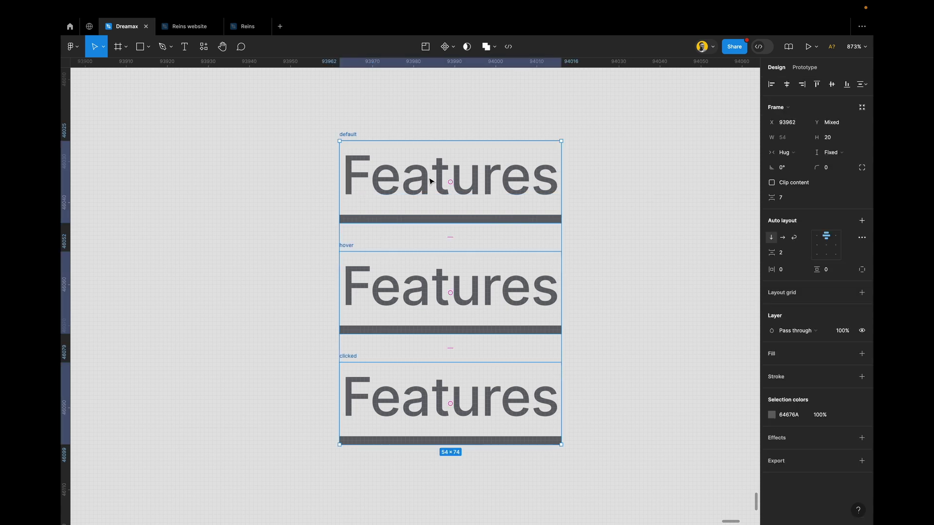
# Step: Redo the black stroke on the three state frames and set their height to Hug contents
pyautogui.click(723, 245)
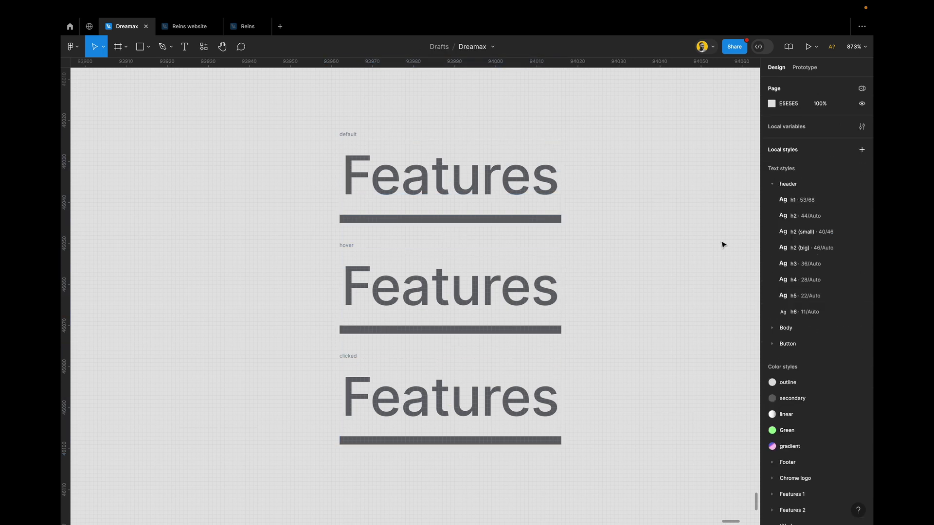
pyautogui.hotkey('ctrl', 'shift', 'z')
pyautogui.hotkey('ctrl', 'shift', 'z')
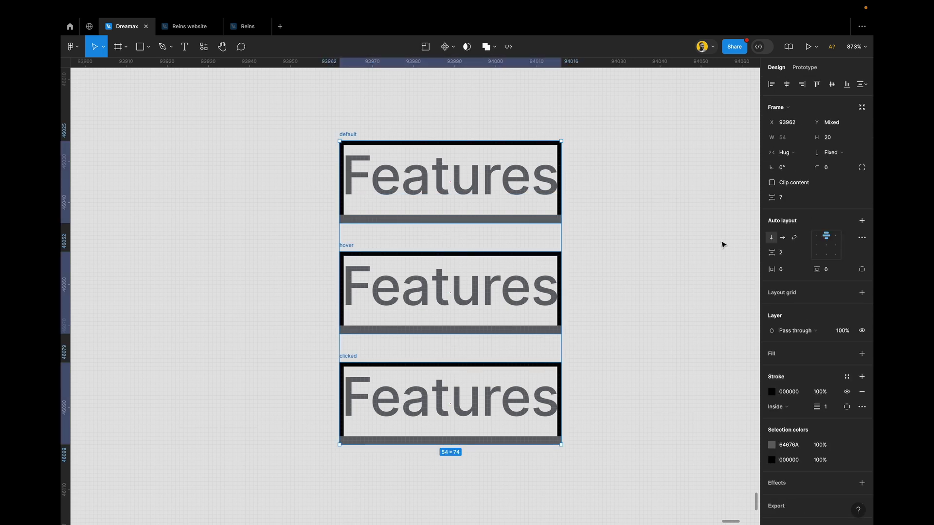
pyautogui.click(830, 152)
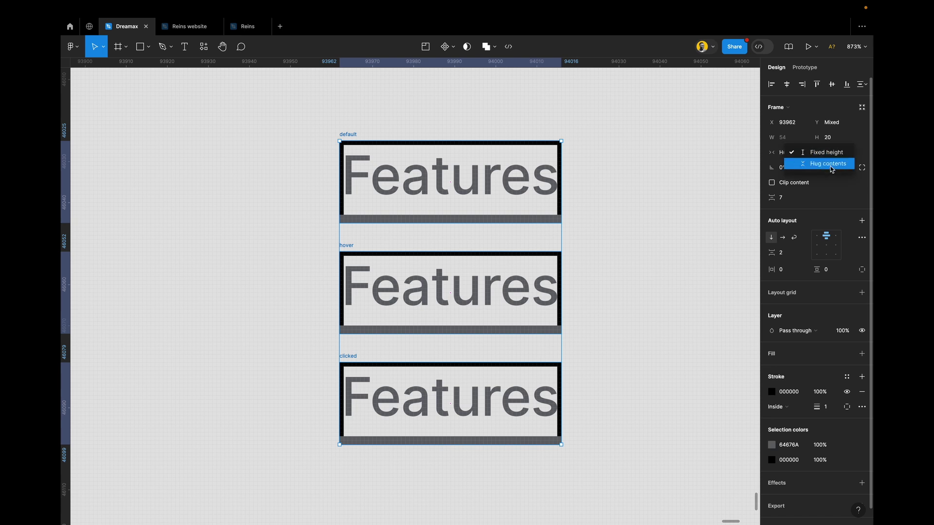
pyautogui.click(832, 166)
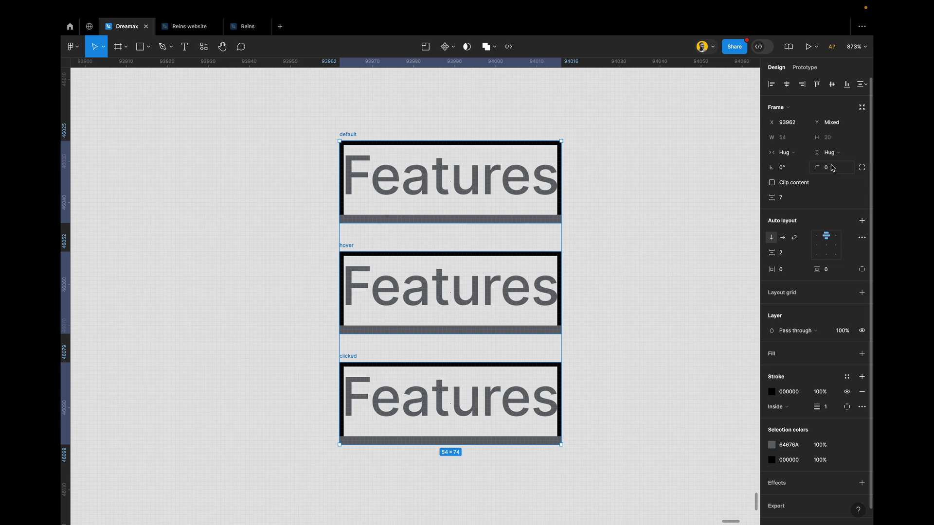
# Step: Try deleting the default frame's underline with the height hugging its contents, and undo the deletion
pyautogui.click(508, 219)
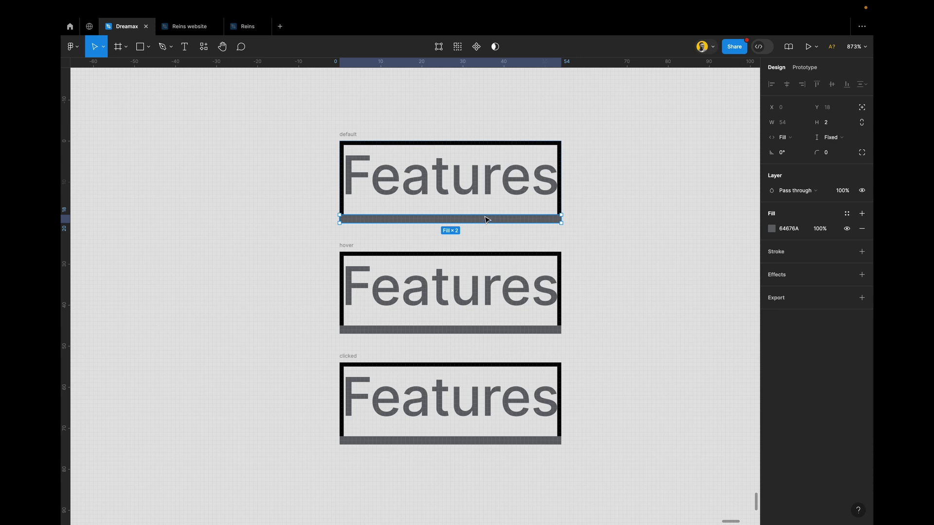
pyautogui.press('Delete')
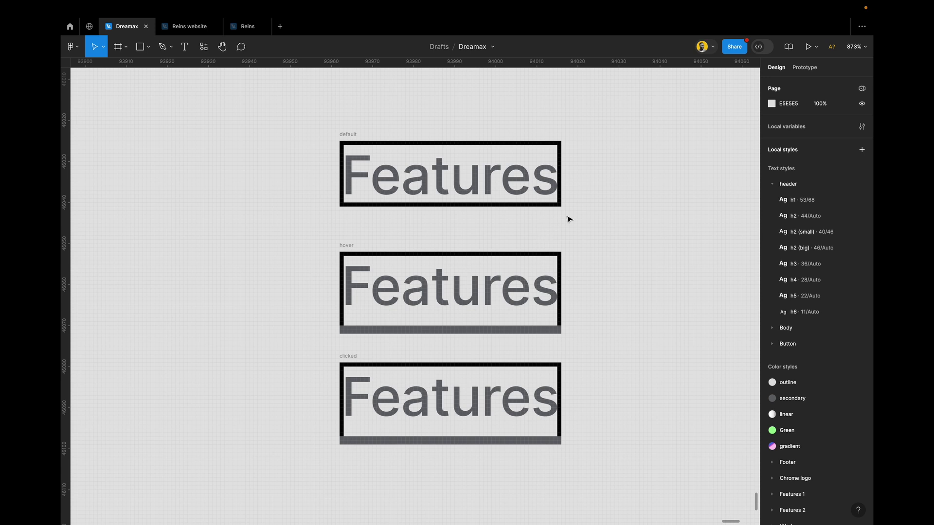
pyautogui.hotkey('ctrl', 'z')
# Step: Remove the black stroke from the default, hover and clicked frames
pyautogui.moveTo(605, 111); pyautogui.dragTo(280, 484)
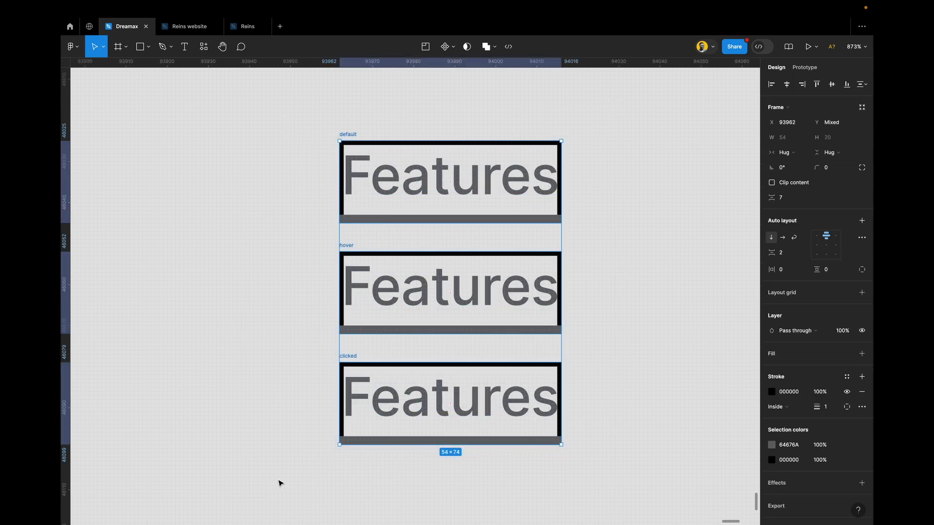
pyautogui.click(862, 391)
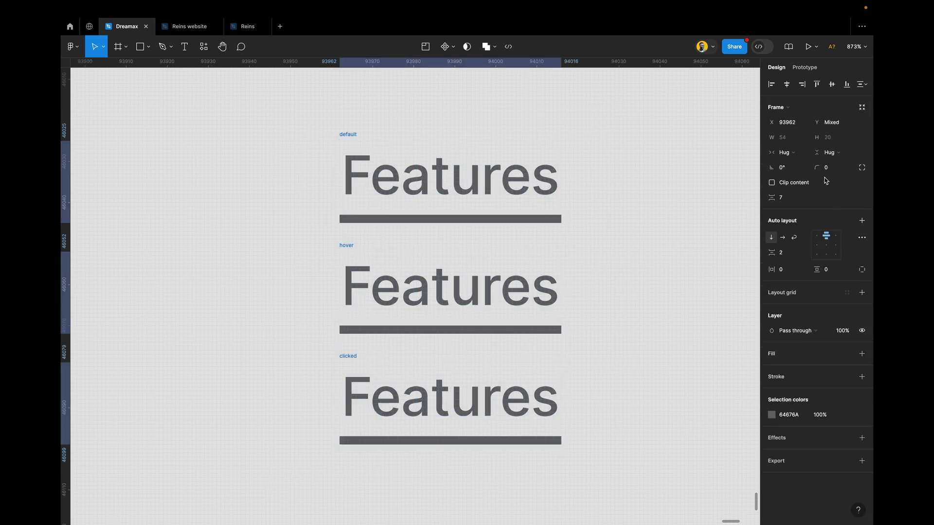
pyautogui.click(631, 225)
# Step: Delete the underline bars from the default and hover frames, keeping the one in the clicked frame
pyautogui.click(514, 223)
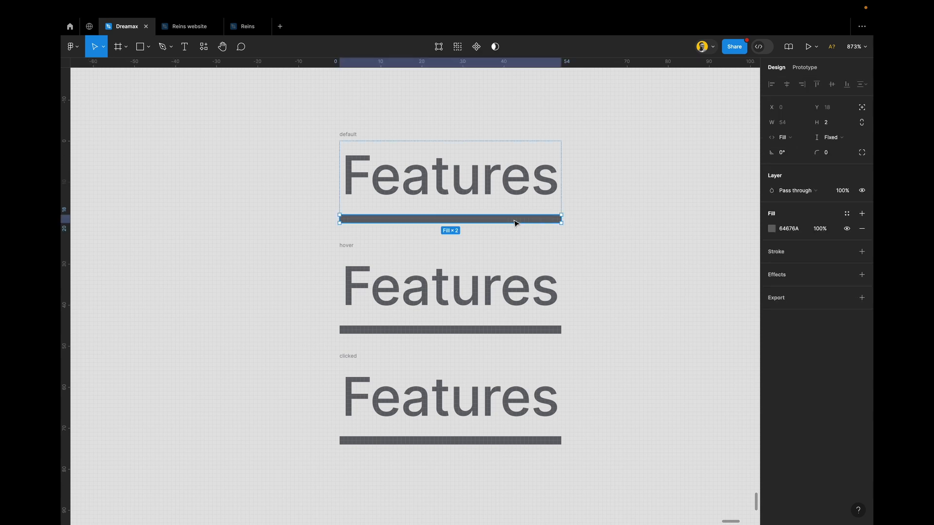
pyautogui.press('Delete')
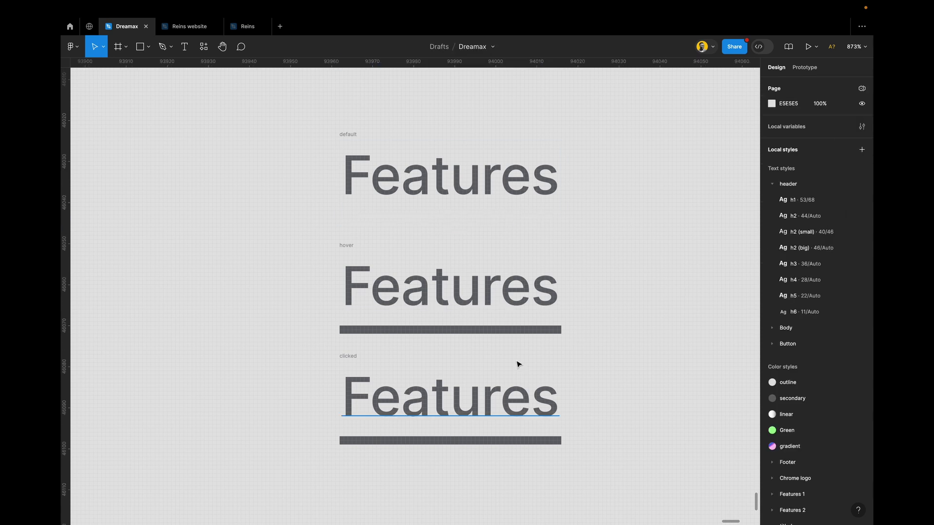
pyautogui.click(519, 331)
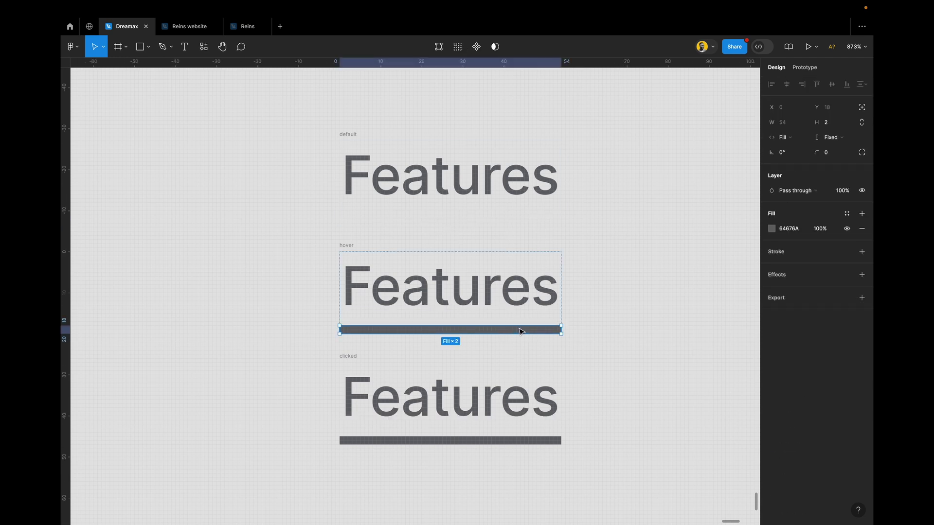
pyautogui.press('Delete')
pyautogui.click(520, 294)
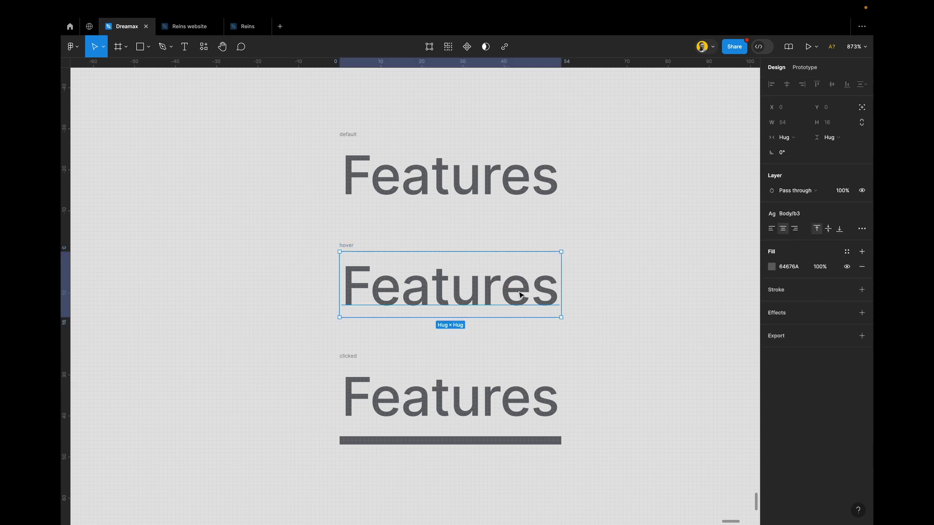
pyautogui.click(601, 274)
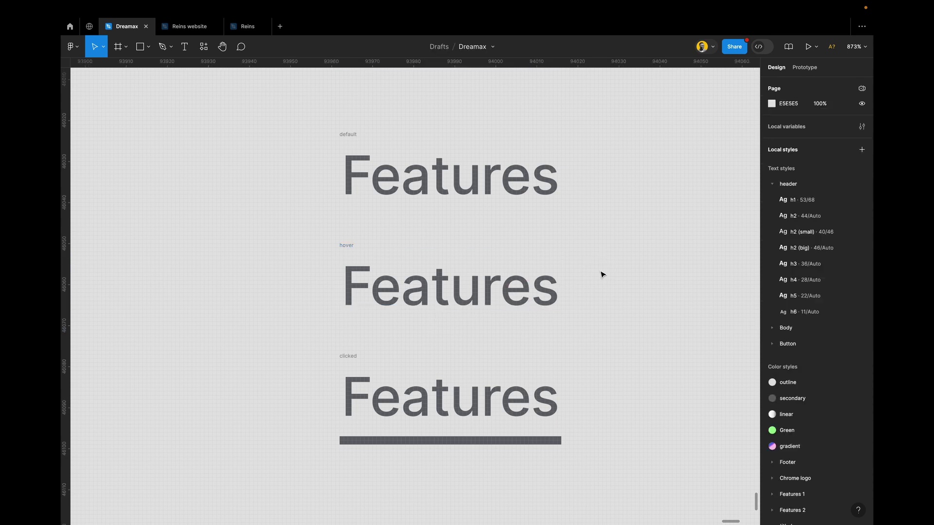
pyautogui.press('f')
pyautogui.click(245, 111)
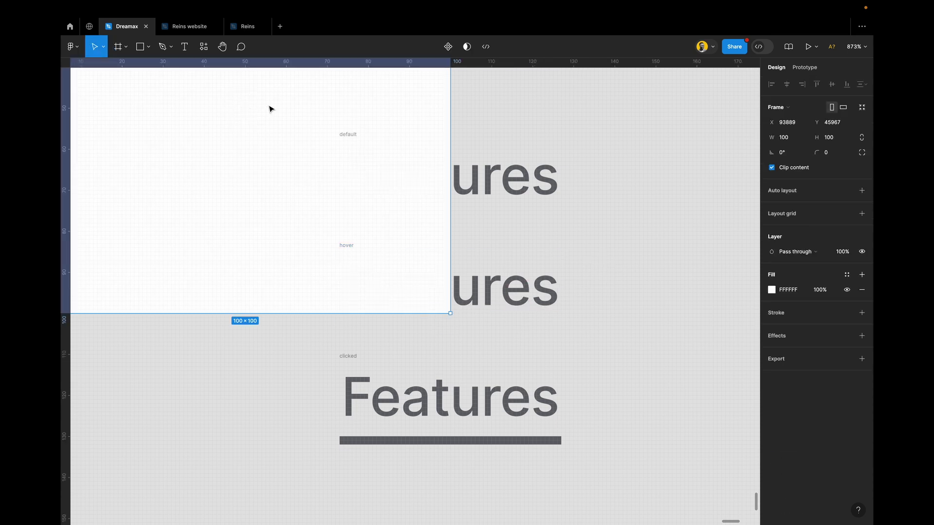
pyautogui.press('Delete')
# Step: Draw a white frame about 80 × 98 px around the three link states
pyautogui.press('f')
pyautogui.moveTo(282, 96); pyautogui.dragTo(608, 499)
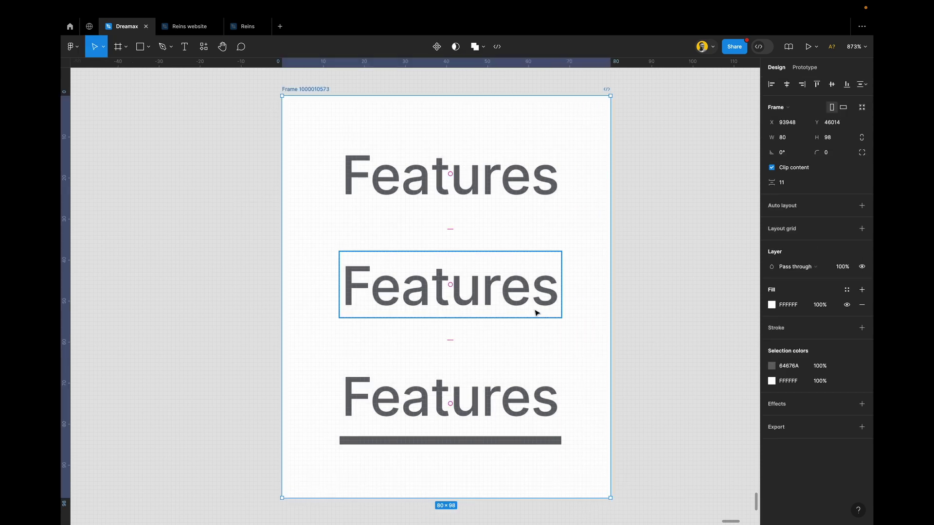
# Step: Darken the hover state's text color to 262626 and copy that hex value
pyautogui.click(544, 299)
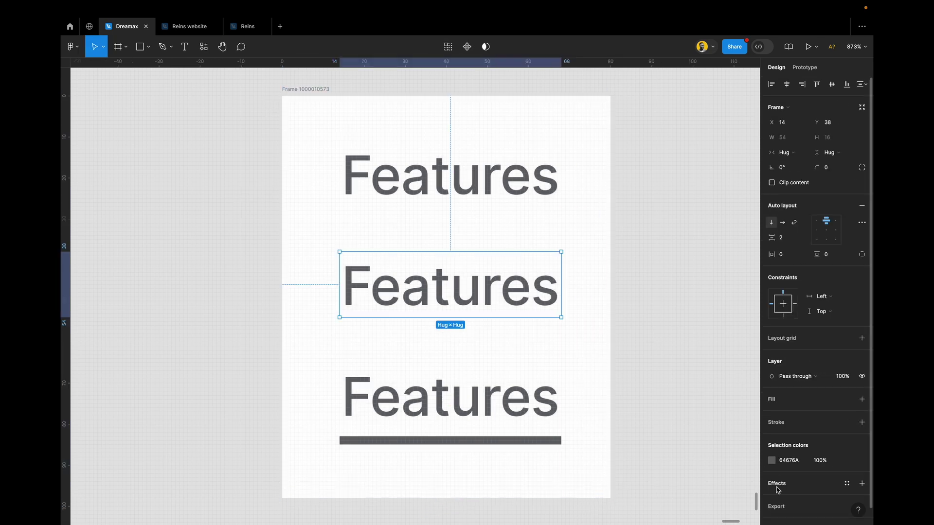
pyautogui.click(772, 461)
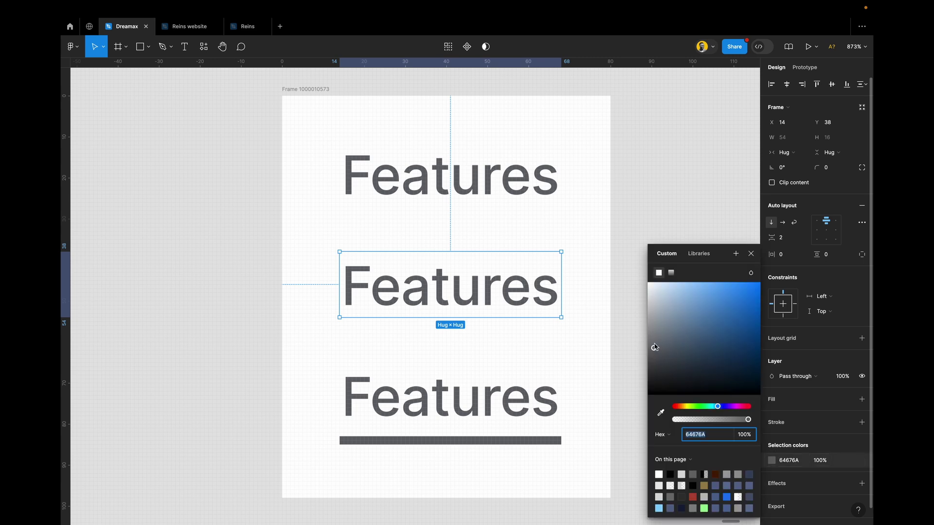
pyautogui.moveTo(655, 349); pyautogui.dragTo(647, 382)
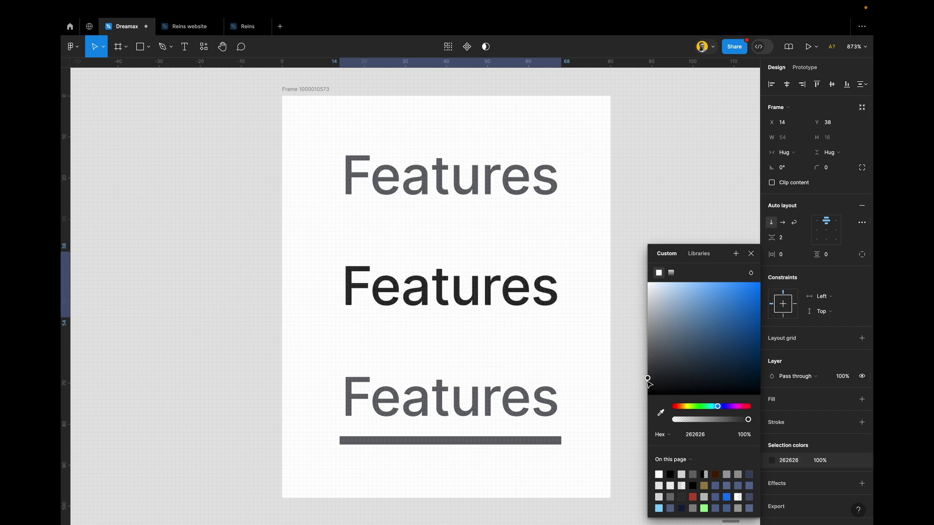
pyautogui.click(705, 438)
pyautogui.hotkey('ctrl', 'c')
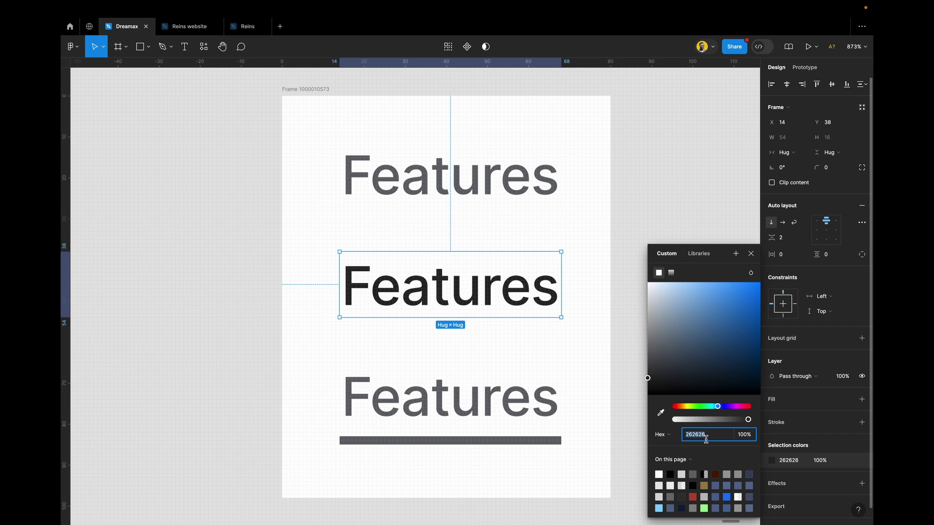
pyautogui.click(751, 254)
# Step: Apply the copied color 262626 to the clicked state's text and underline
pyautogui.click(477, 429)
pyautogui.click(800, 462)
pyautogui.hotkey('ctrl', 'v')
pyautogui.press('Return')
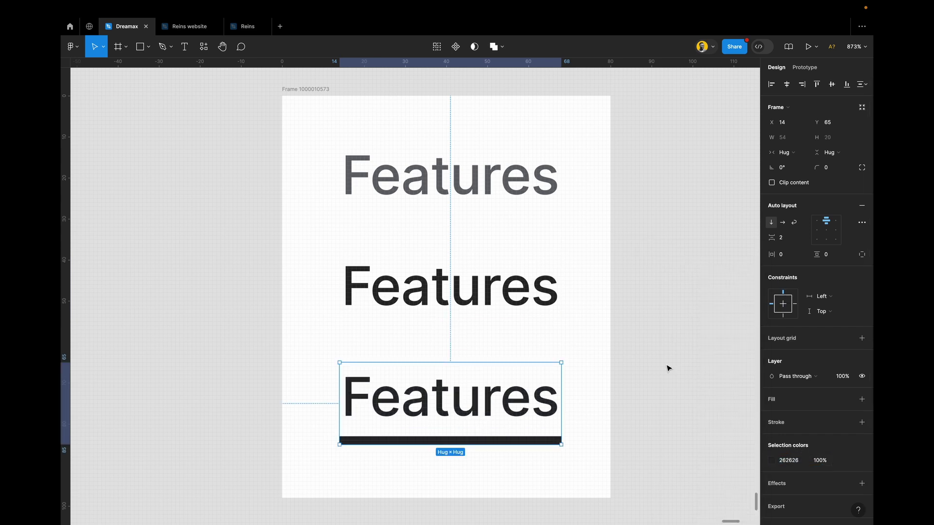
pyautogui.click(629, 336)
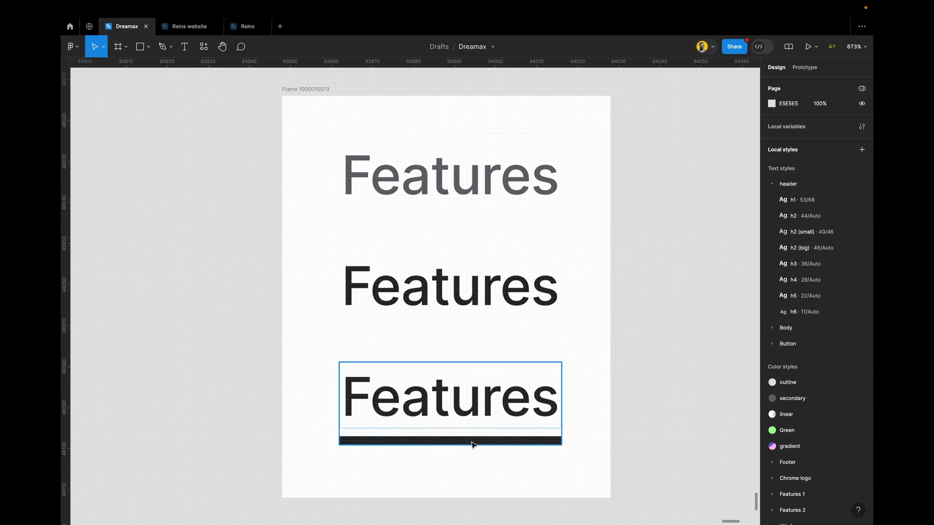
pyautogui.click(673, 383)
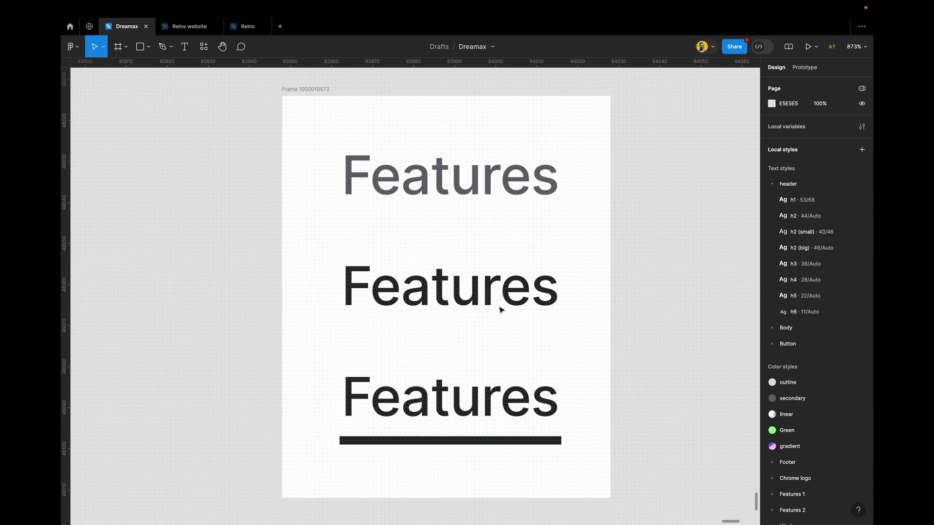
# Step: Ungroup the white backing frame so the three link state frames stand directly on the canvas
pyautogui.click(327, 90)
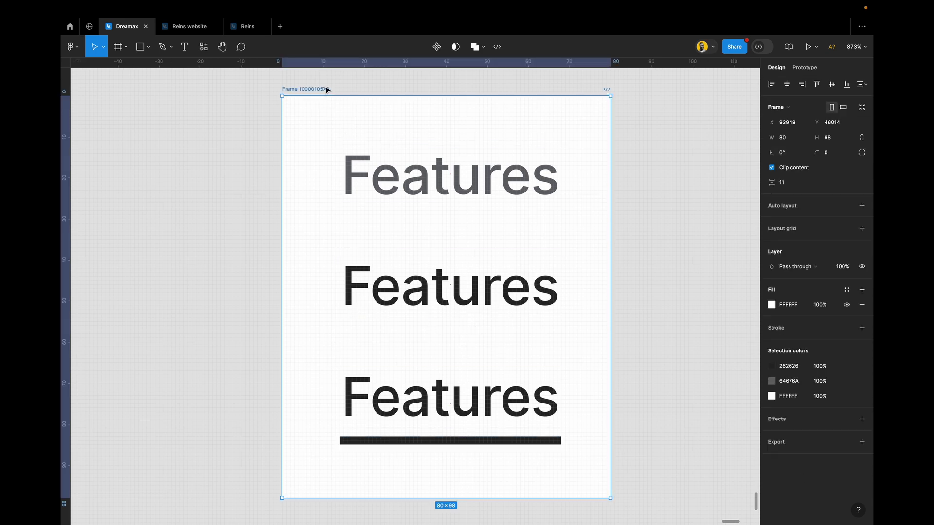
pyautogui.press('super+shift+g')
pyautogui.scroll(-3, 480, 185)
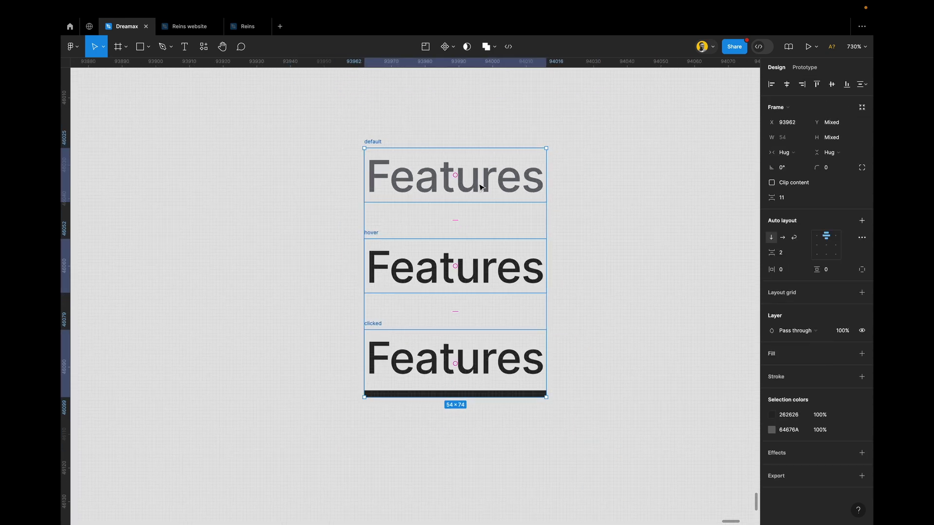
pyautogui.scroll(2, 479, 187)
pyautogui.hscroll(1, 479, 187)
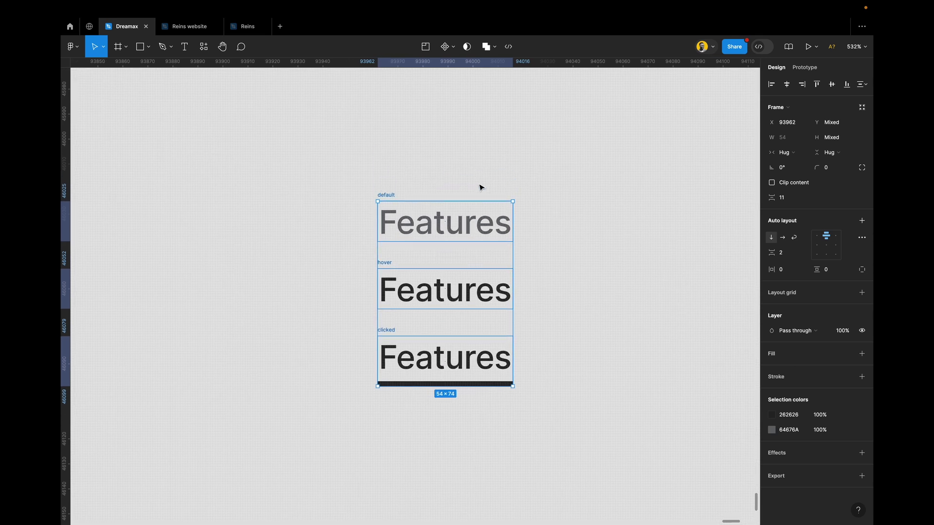
# Step: Combine the default, hover and clicked frames into one component set and name it "navigation"
pyautogui.click(452, 48)
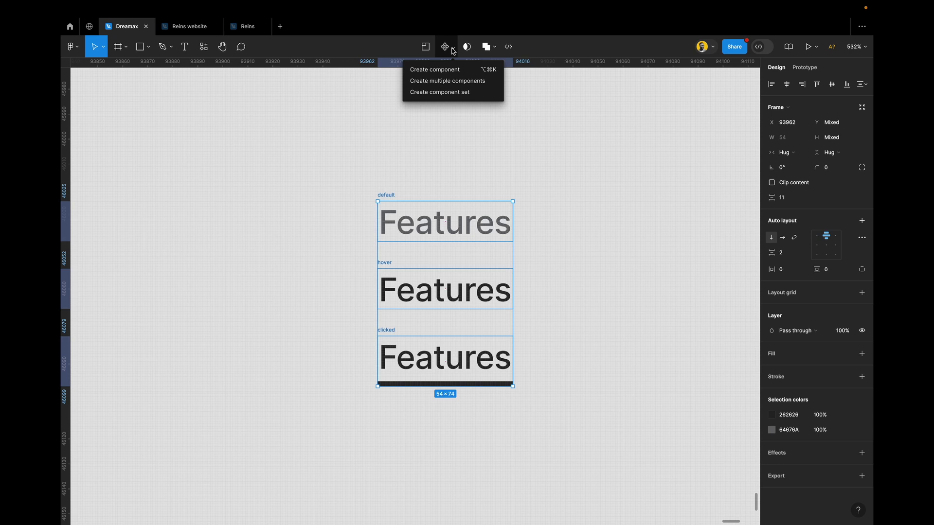
pyautogui.click(450, 94)
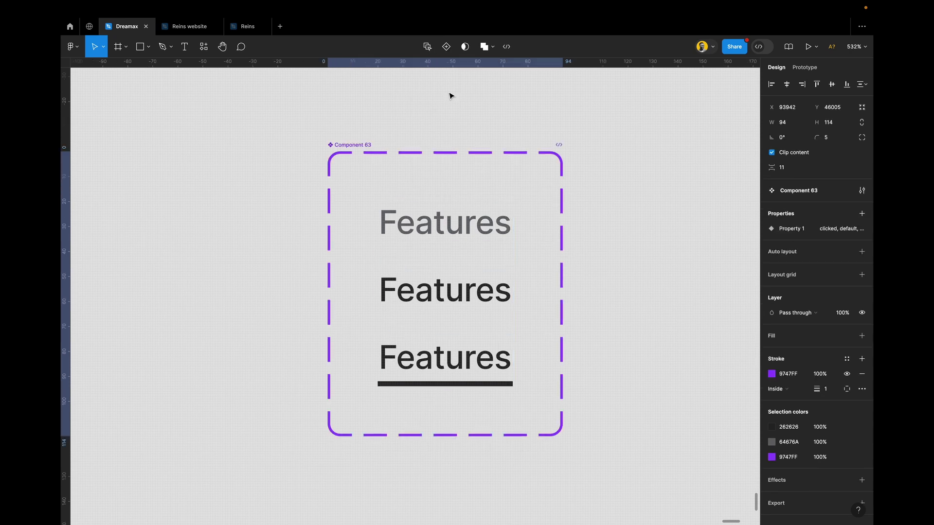
pyautogui.doubleClick(358, 145)
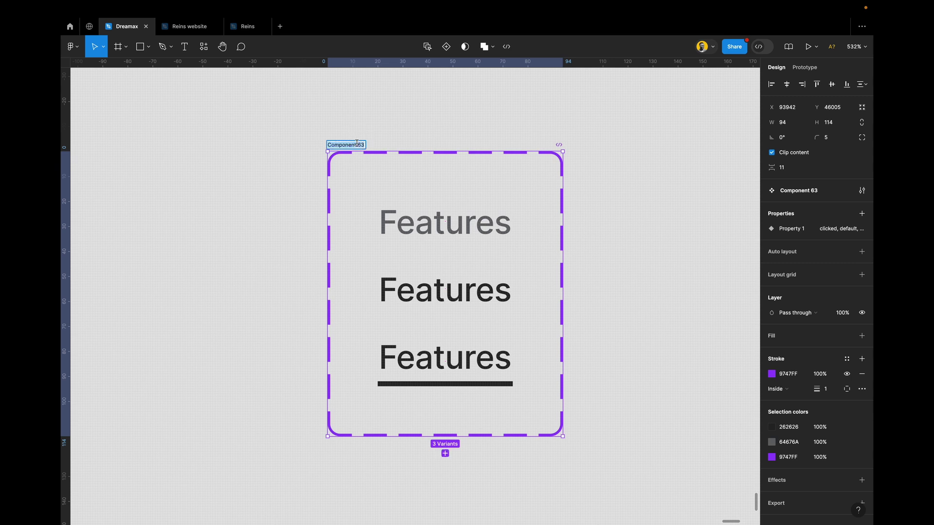
pyautogui.write('navigation')
pyautogui.press('Return')
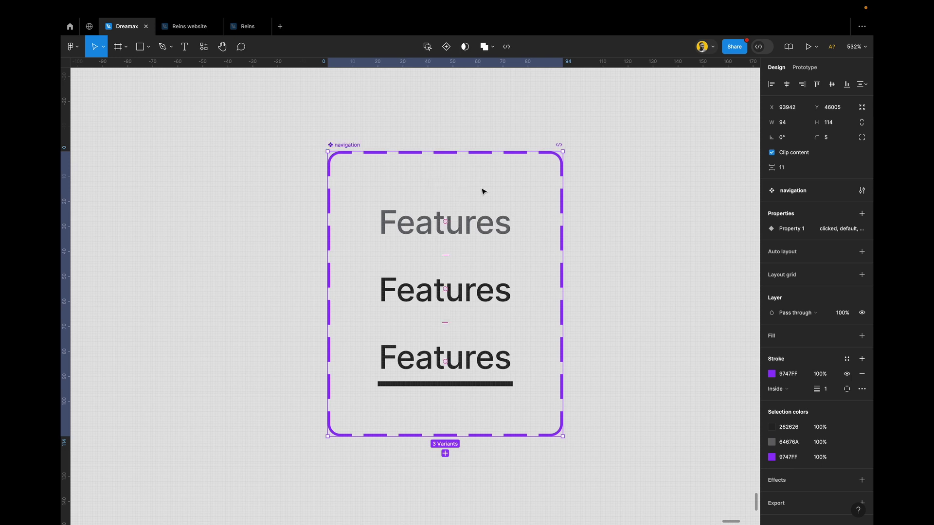
# Step: Inspect the default, hover and clicked variants of the navigation component set one after another
pyautogui.click(488, 228)
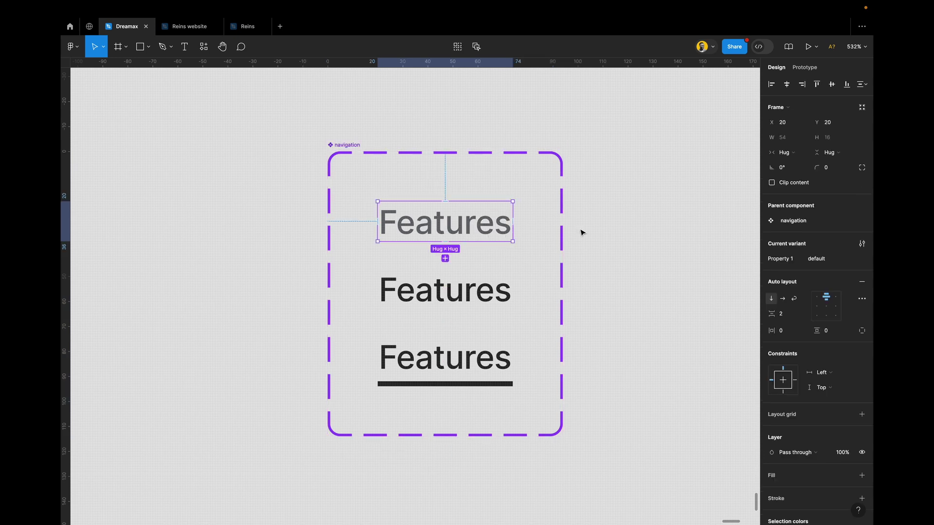
pyautogui.click(488, 291)
pyautogui.click(490, 366)
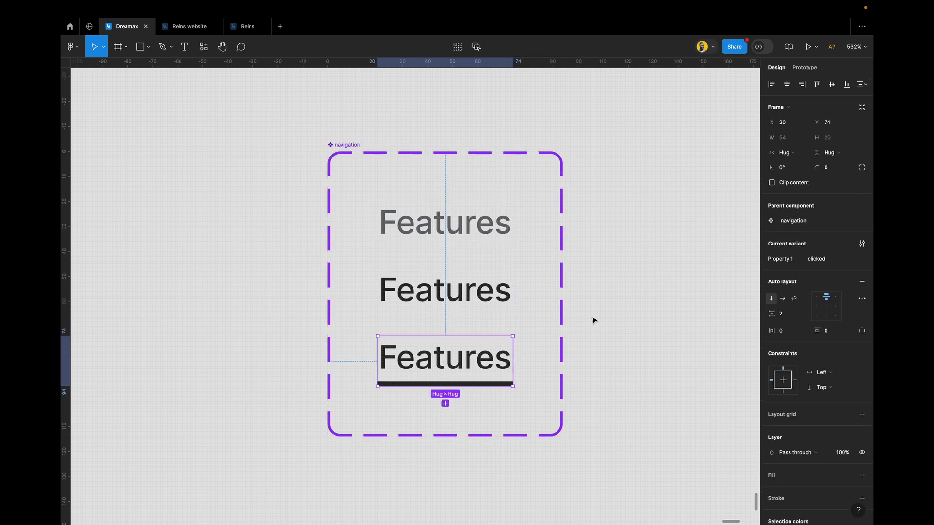
pyautogui.click(631, 233)
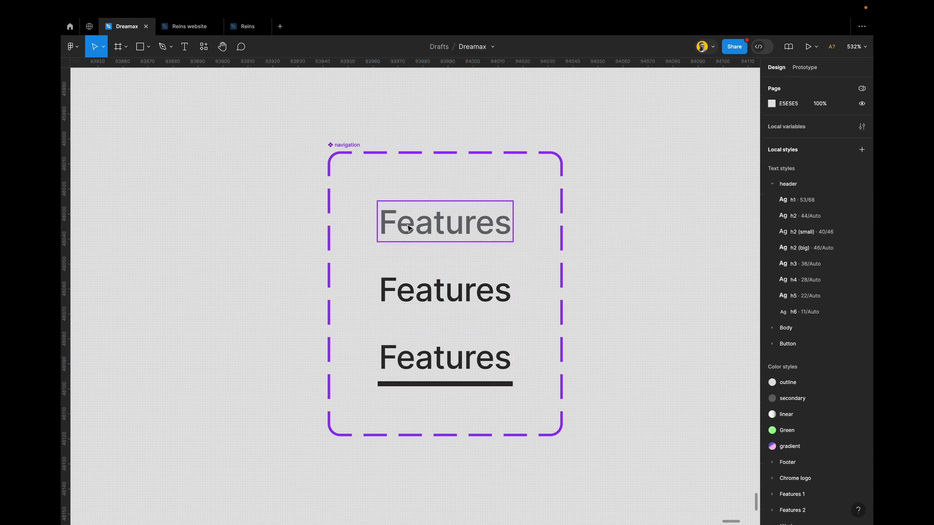
# Step: Place an instance of the navigation component's default variant on the empty canvas beside the component set
pyautogui.scroll(-5, 408, 229)
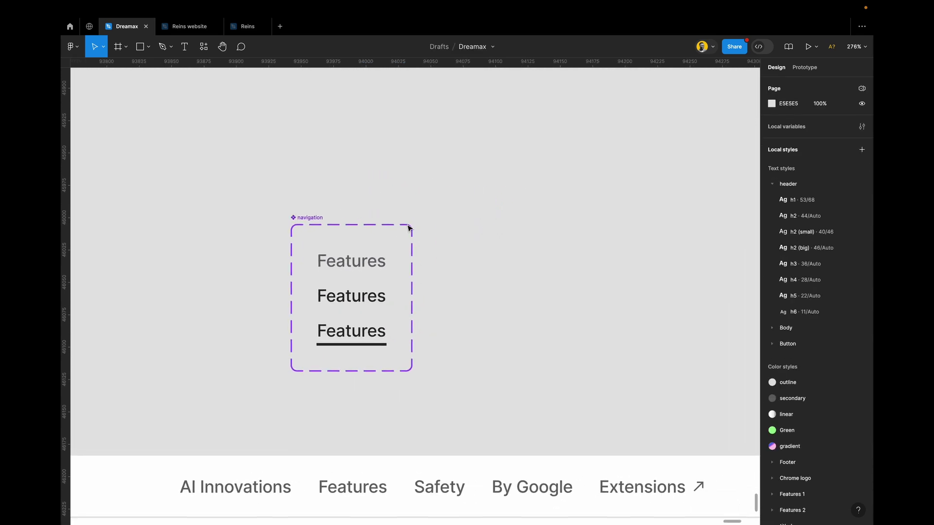
pyautogui.click(358, 263)
pyautogui.moveTo(358, 263); pyautogui.dragTo(504, 264)
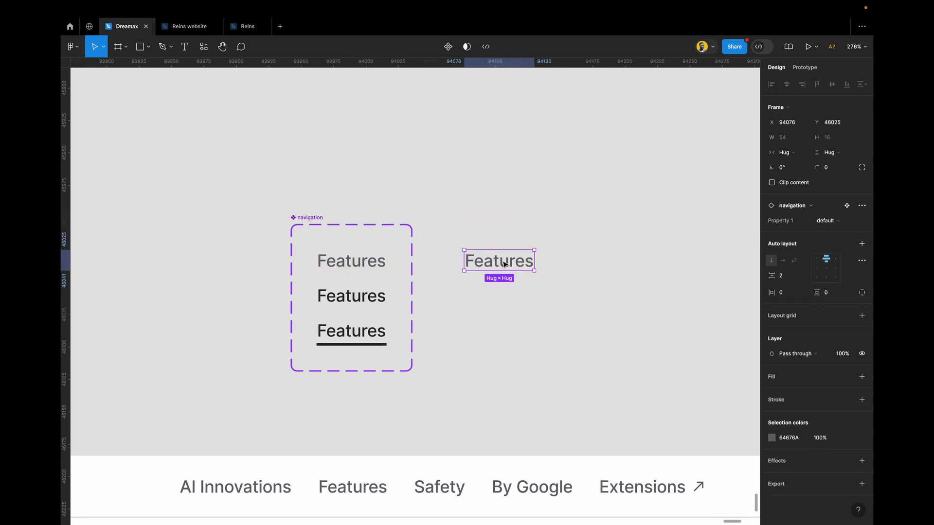
# Step: Try placing Component 94 from the "adplist be more" local components on the canvas, and delete it again
pyautogui.hotkey('alt', '1')
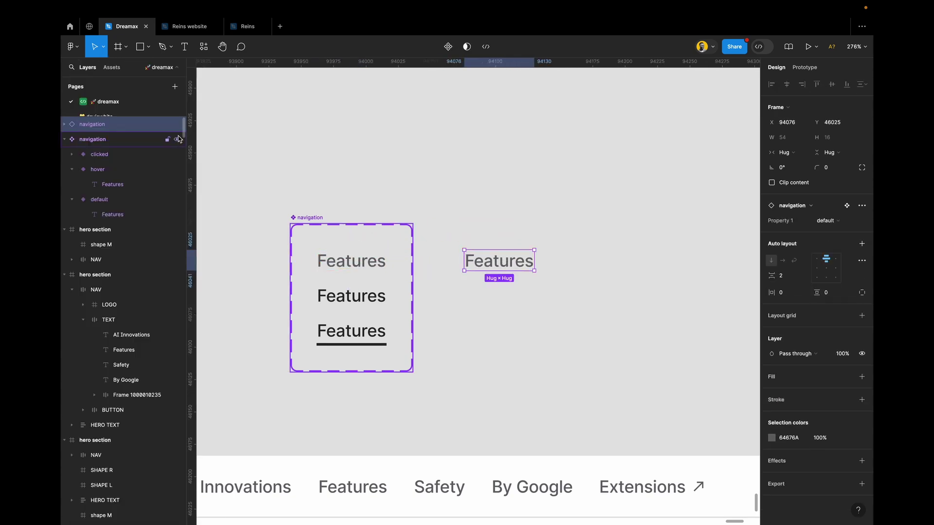
pyautogui.click(112, 68)
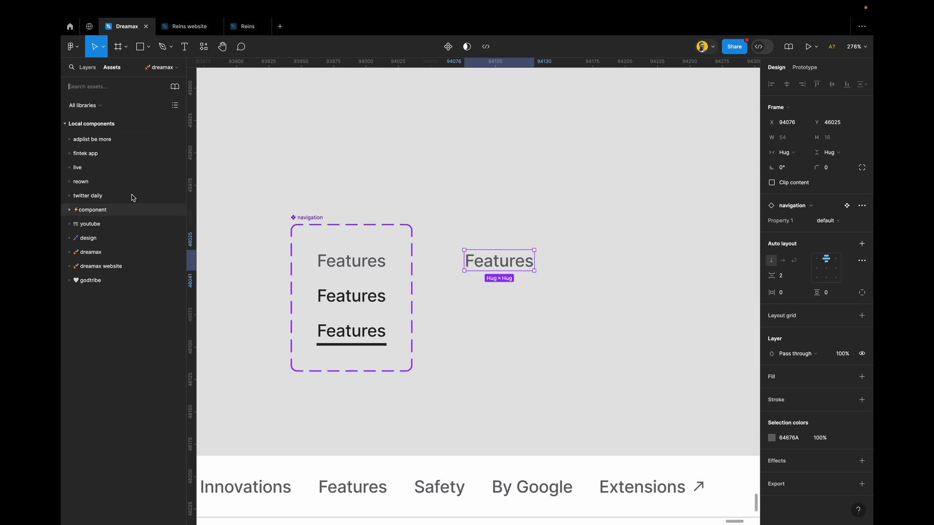
pyautogui.click(106, 140)
pyautogui.moveTo(95, 178); pyautogui.dragTo(520, 194)
pyautogui.scroll(-10, 520, 193)
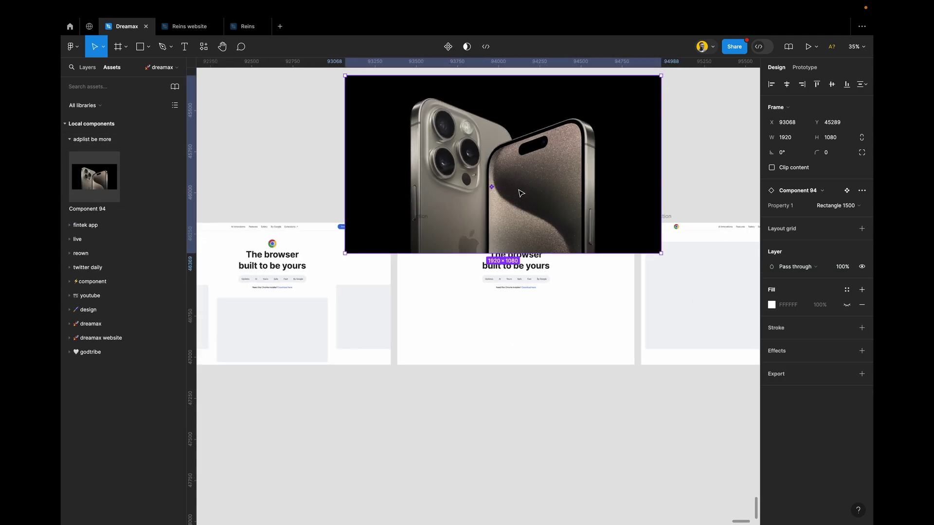
pyautogui.scroll(1, 521, 193)
pyautogui.moveTo(590, 180); pyautogui.dragTo(555, 136)
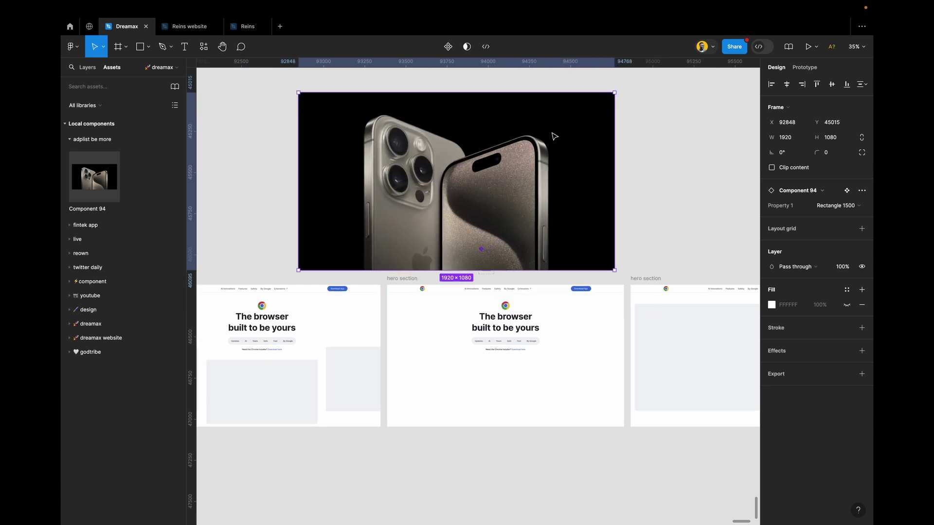
pyautogui.press('Delete')
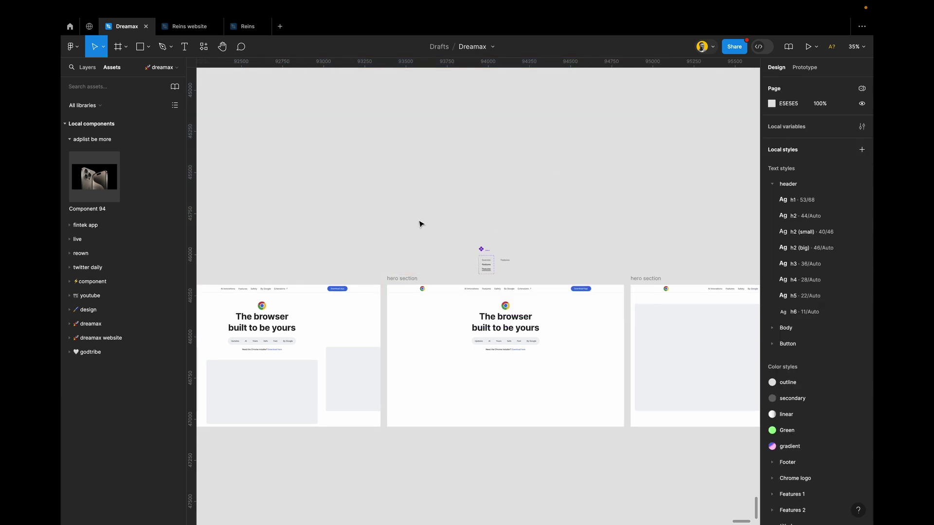
# Step: Move the navigation instance slightly closer to the component set, to about X 94060, Y 46030
pyautogui.click(503, 263)
pyautogui.hotkey('shift', '2')
pyautogui.hscroll(-3, 504, 262)
pyautogui.hotkey('alt', '2')
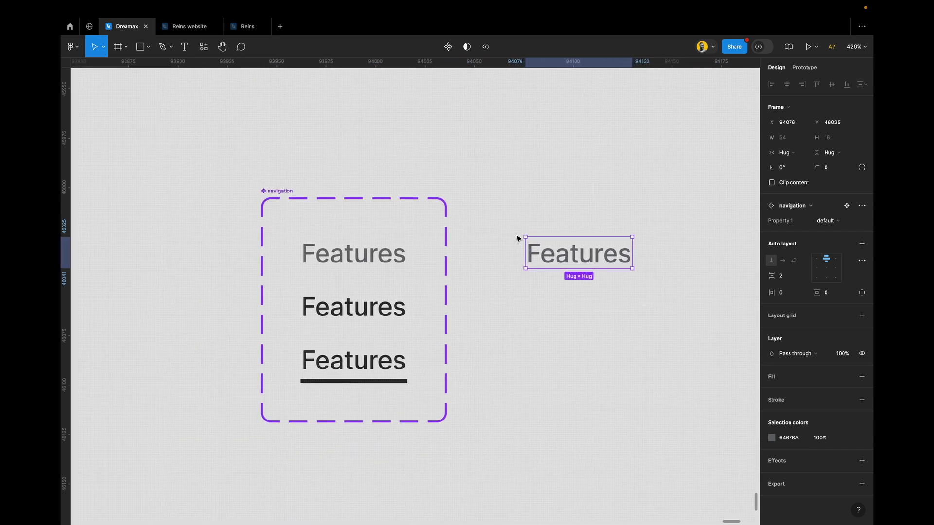
pyautogui.moveTo(559, 252); pyautogui.dragTo(541, 263)
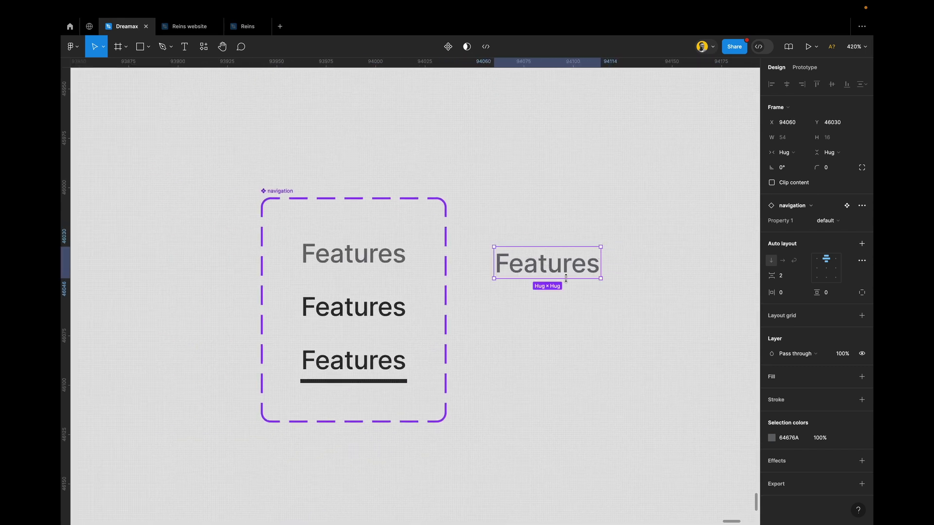
# Step: Switch the navigation instance's Property 1 through the hover and clicked variants and back to default
pyautogui.click(828, 221)
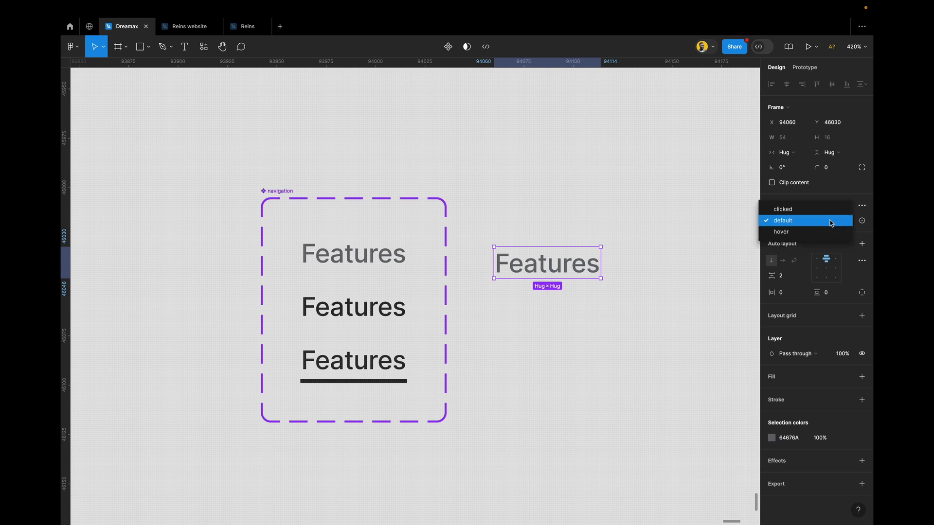
pyautogui.click(821, 235)
pyautogui.click(829, 222)
pyautogui.click(794, 200)
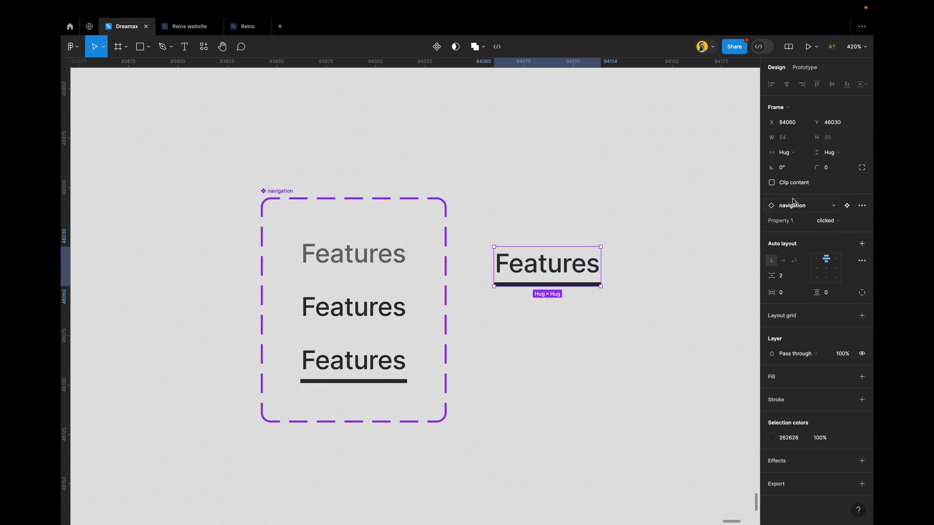
pyautogui.click(647, 272)
pyautogui.scroll(-5, 647, 273)
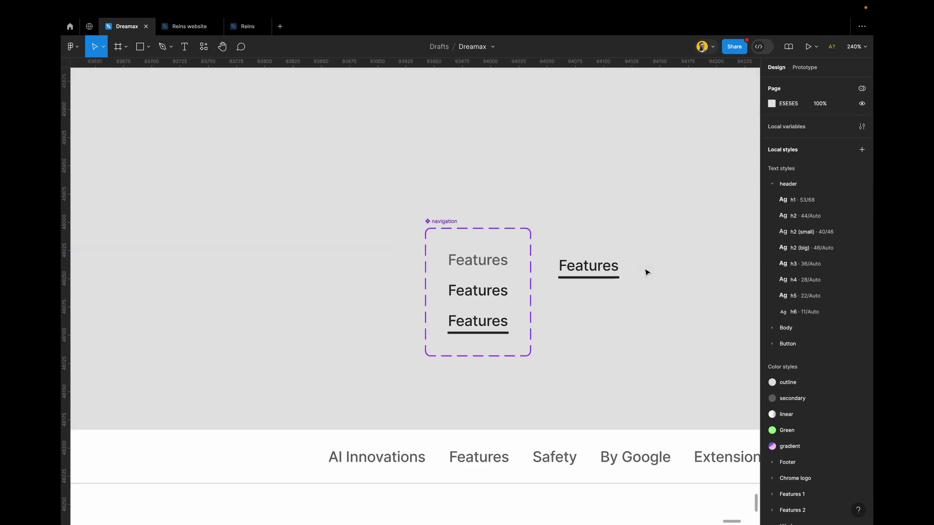
pyautogui.click(586, 267)
pyautogui.click(828, 220)
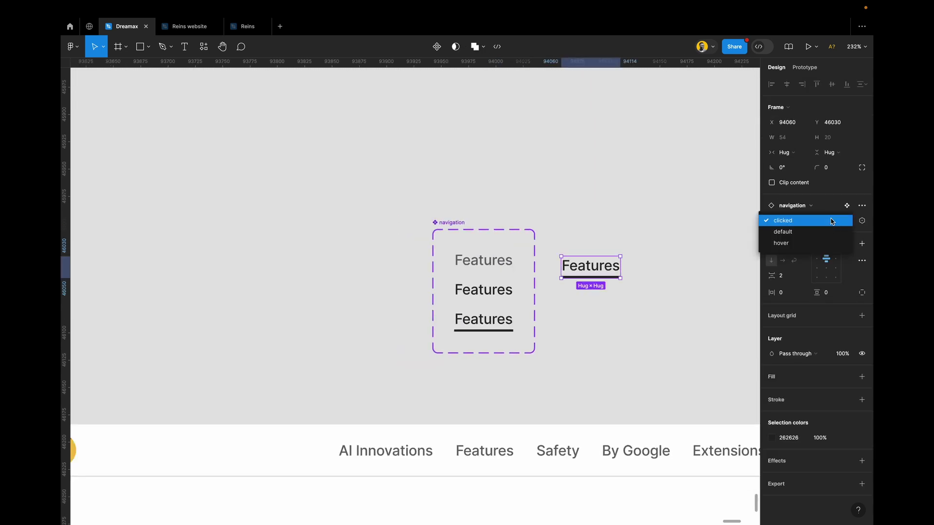
pyautogui.click(793, 233)
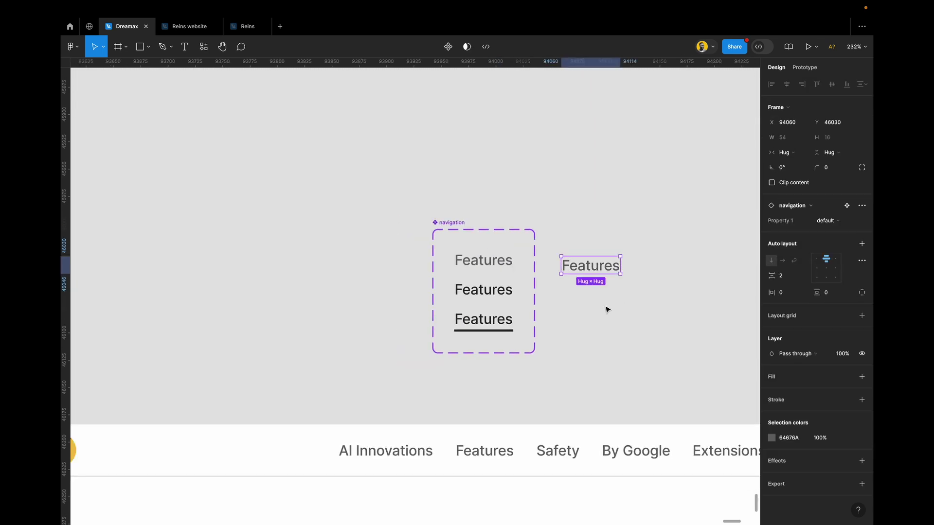
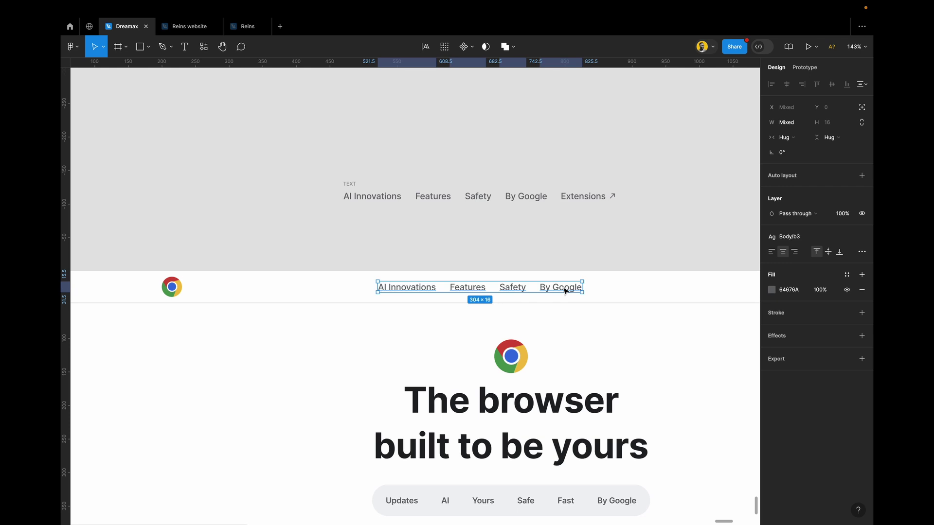
# Step: Try replacing the four text links in the hero section's navigation bar with default navigation instances, and undo the replacement
pyautogui.click(548, 250)
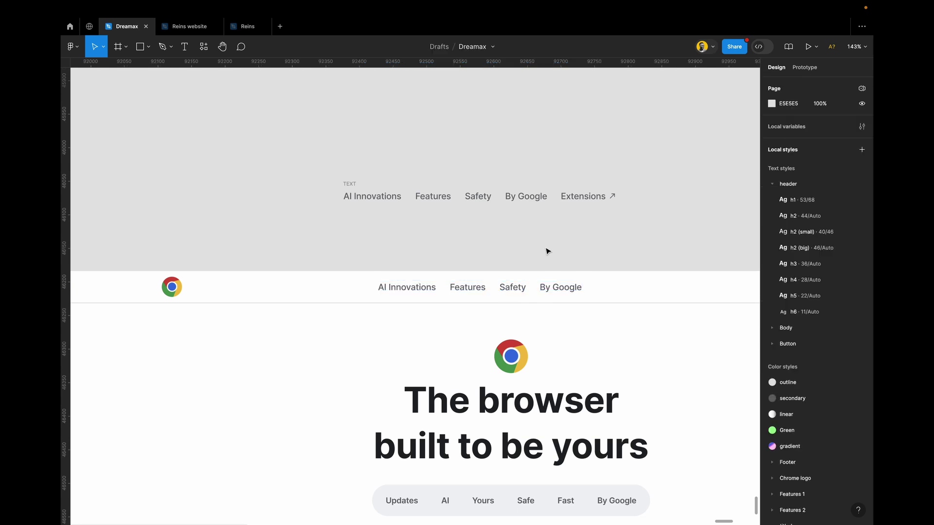
pyautogui.click(455, 288)
pyautogui.click(476, 253)
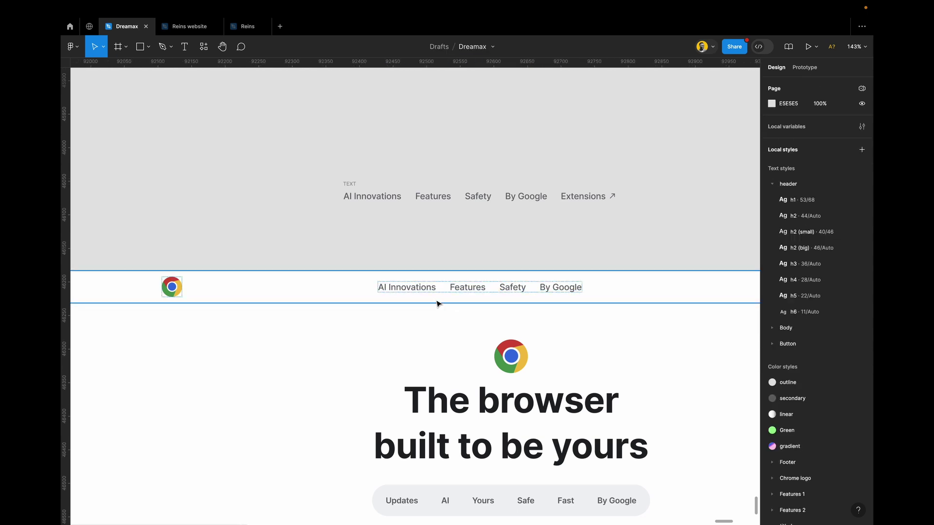
pyautogui.click(448, 289)
pyautogui.hotkey('shift', '2')
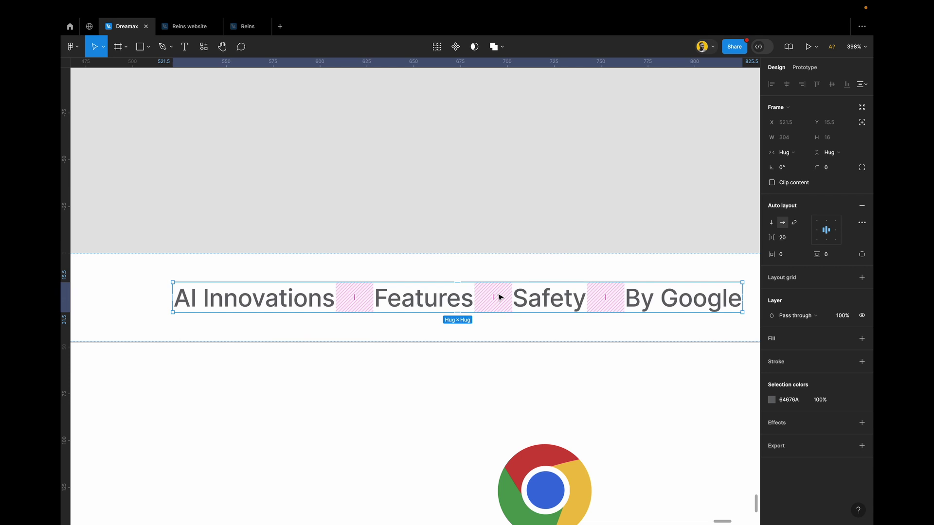
pyautogui.press('Return')
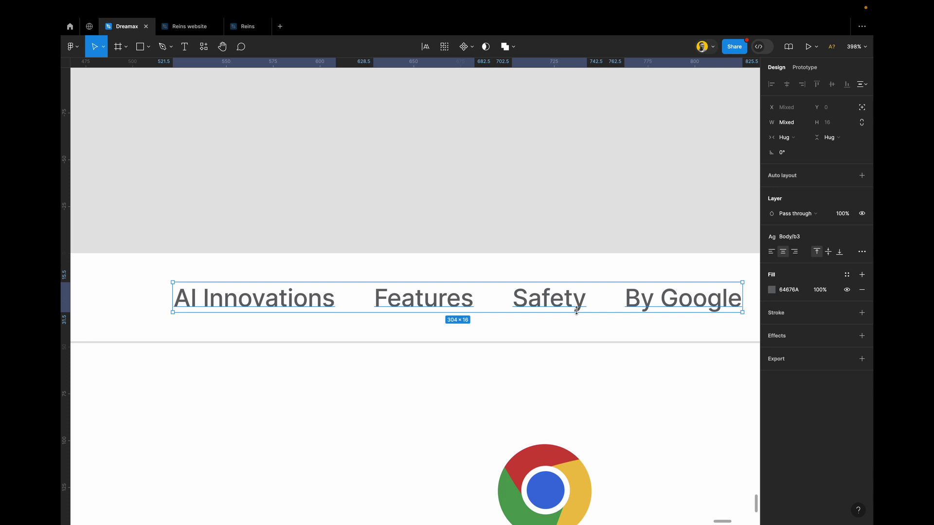
pyautogui.hotkey('ctrl', 'z')
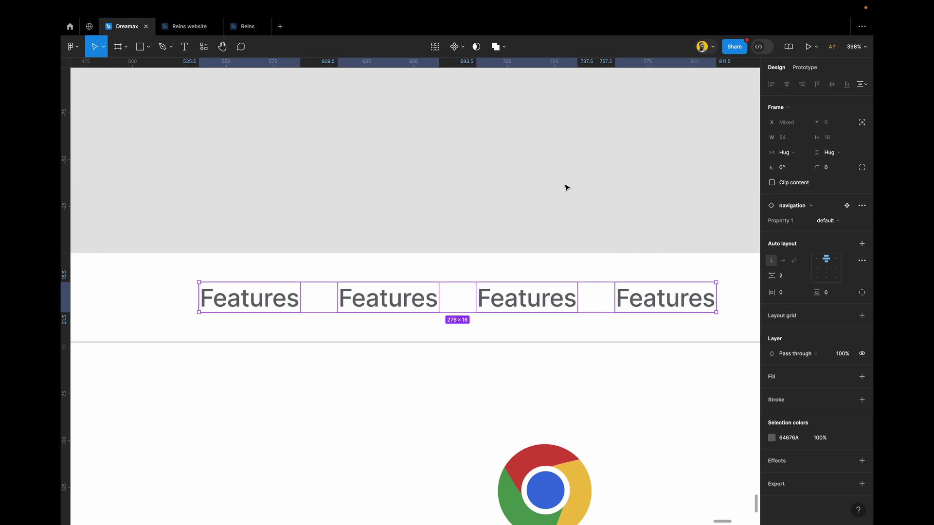
pyautogui.hotkey('ctrl', 'shift', 'z')
pyautogui.press('Escape')
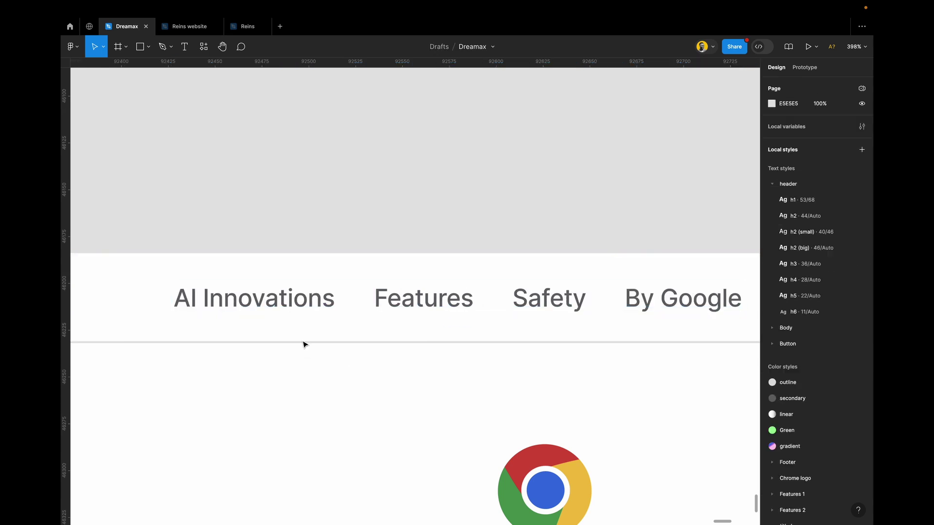
pyautogui.click(306, 302)
pyautogui.keyDown('shift'); pyautogui.click(435, 299); pyautogui.keyUp('shift')
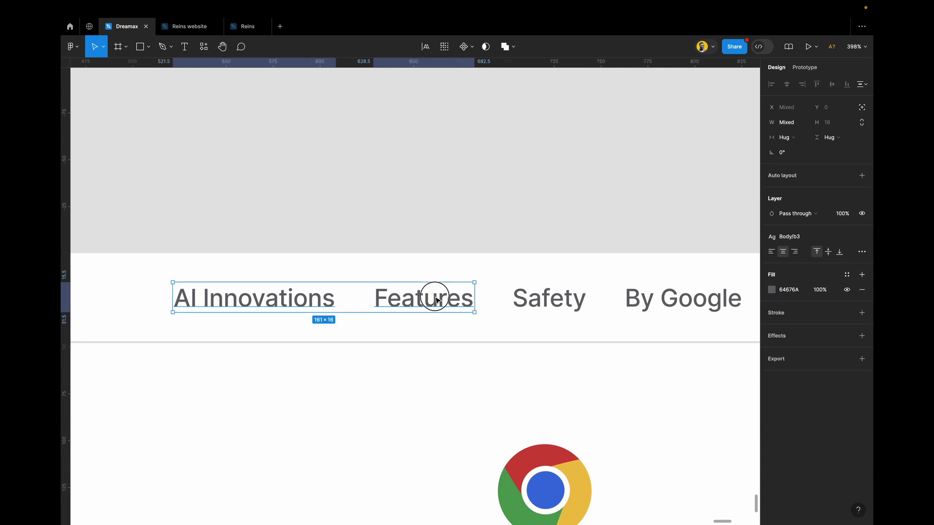
pyautogui.keyDown('shift'); pyautogui.click(538, 299); pyautogui.keyUp('shift')
pyautogui.keyDown('shift'); pyautogui.click(666, 298); pyautogui.keyUp('shift')
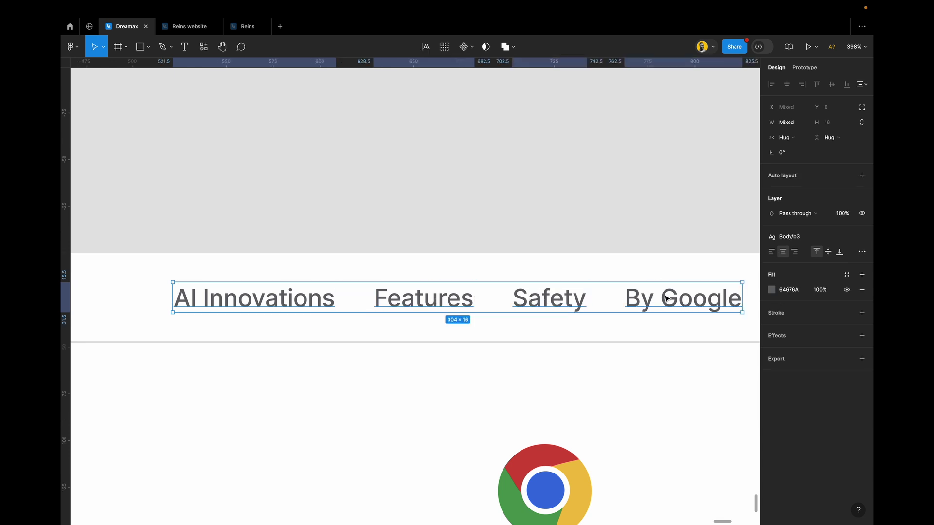
pyautogui.click(631, 215)
# Step: Replace the four text links in the hero section's navigation TEXT frame with copies of the default navigation instance
pyautogui.click(619, 302)
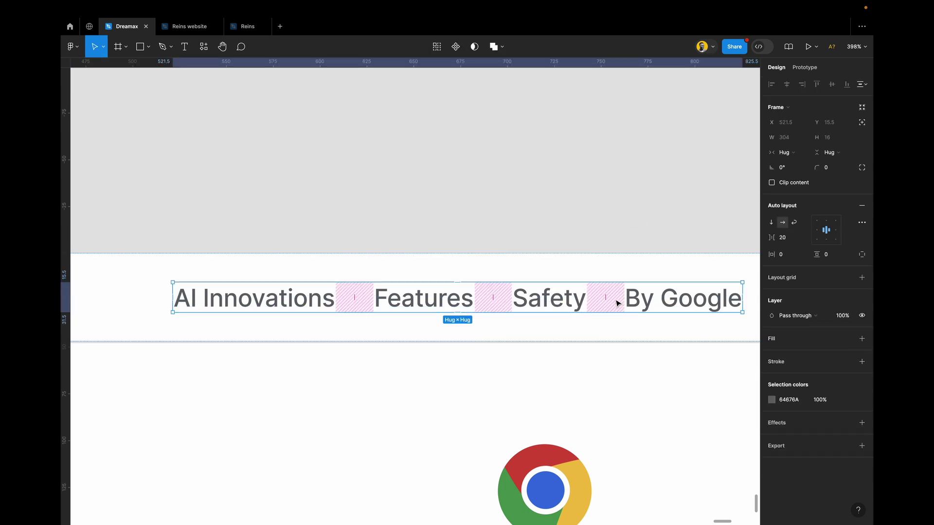
pyautogui.hotkey('alt', '2')
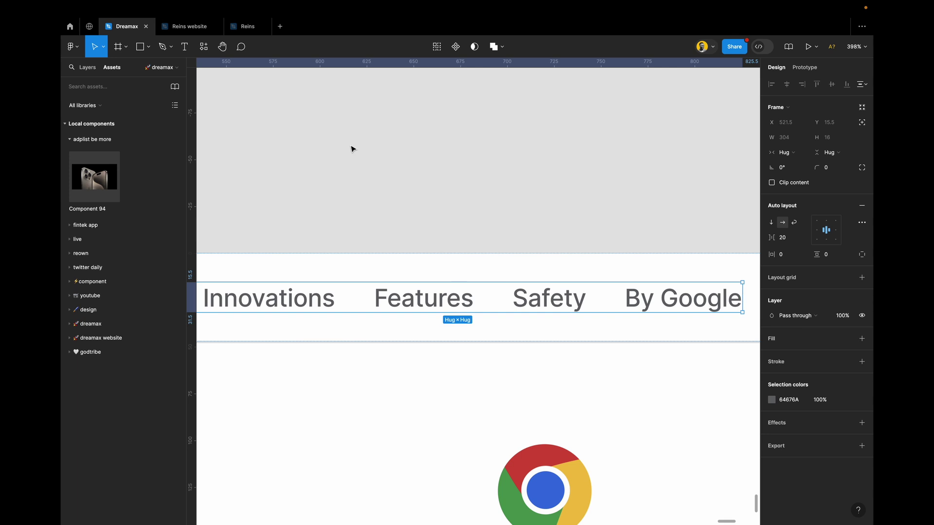
pyautogui.click(87, 68)
pyautogui.scroll(-3, 140, 431)
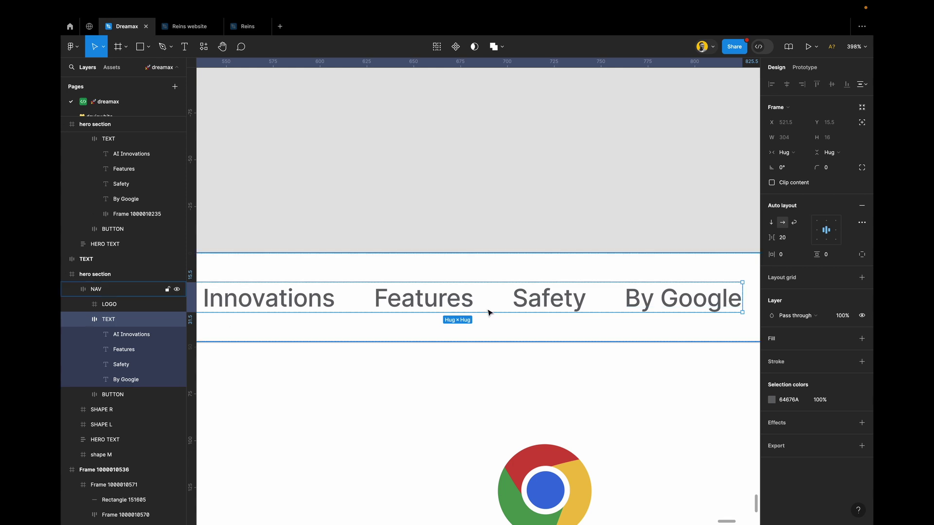
pyautogui.scroll(-3, 504, 317)
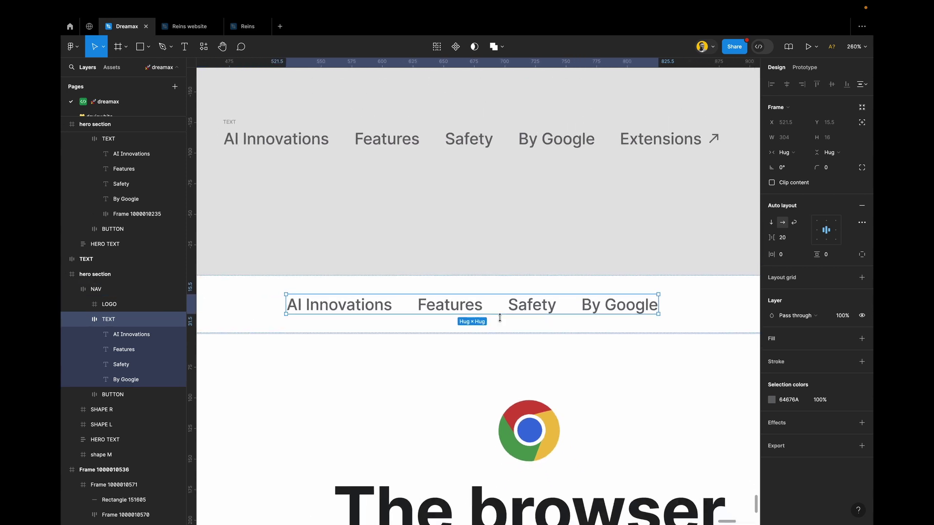
pyautogui.click(124, 336)
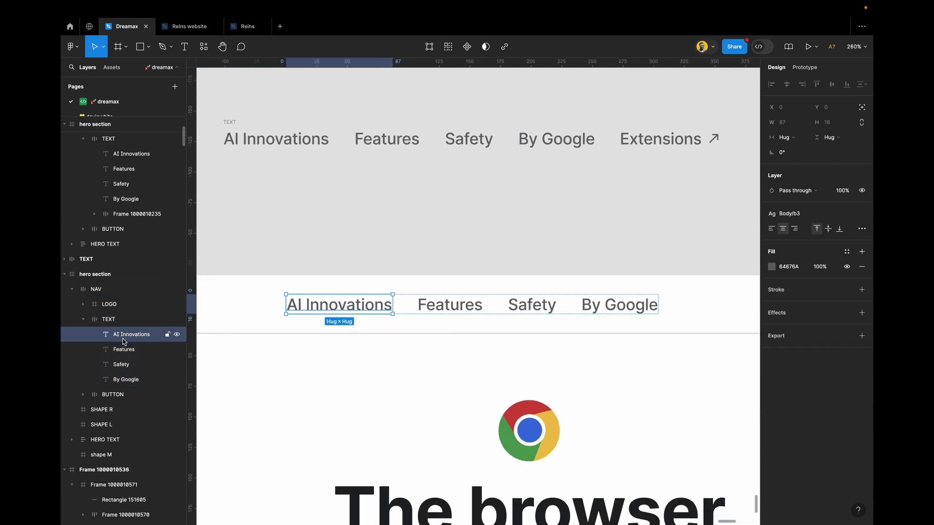
pyautogui.click(125, 320)
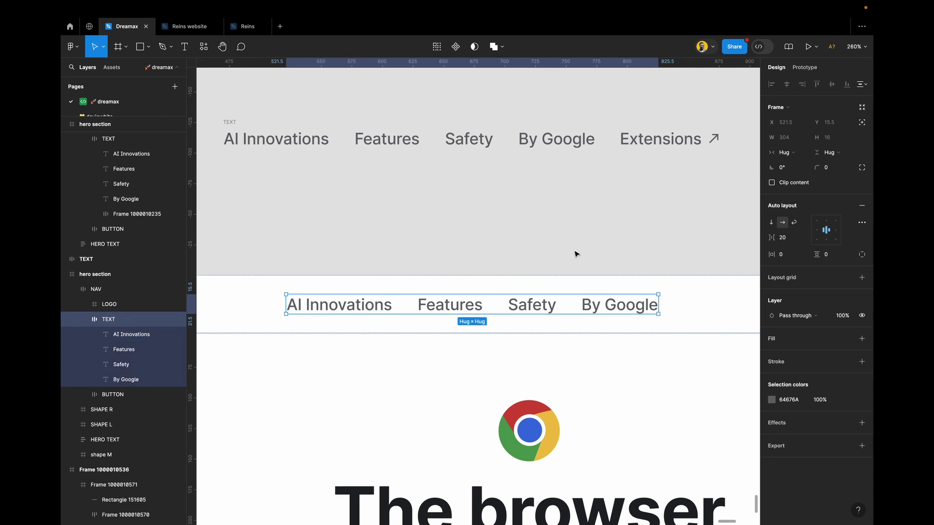
pyautogui.press('Return')
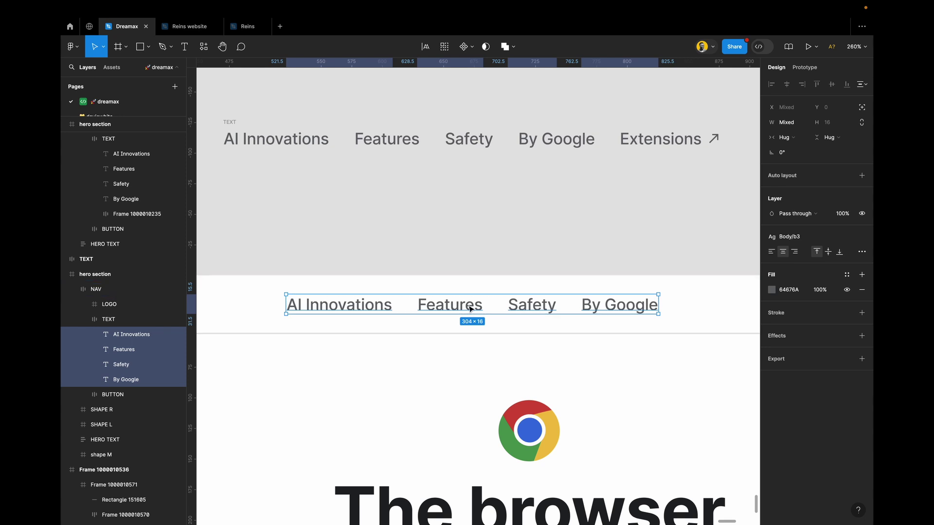
pyautogui.scroll(-2, 471, 309)
pyautogui.hscroll(-2, 471, 310)
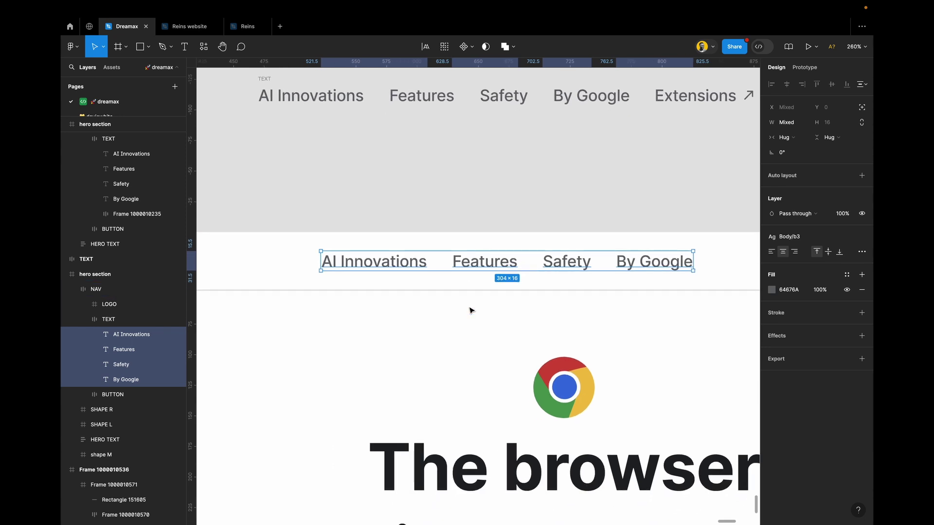
pyautogui.rightClick(487, 263)
pyautogui.moveTo(506, 252)
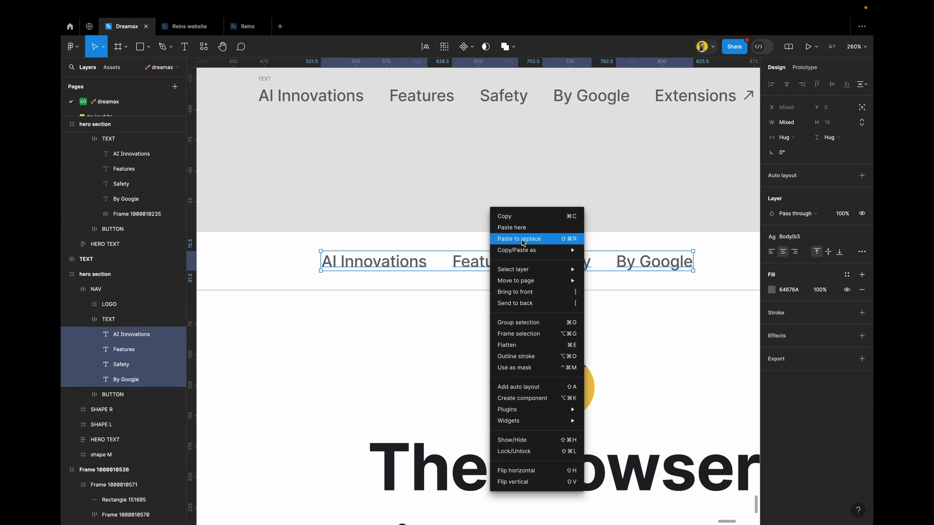
pyautogui.click(453, 208)
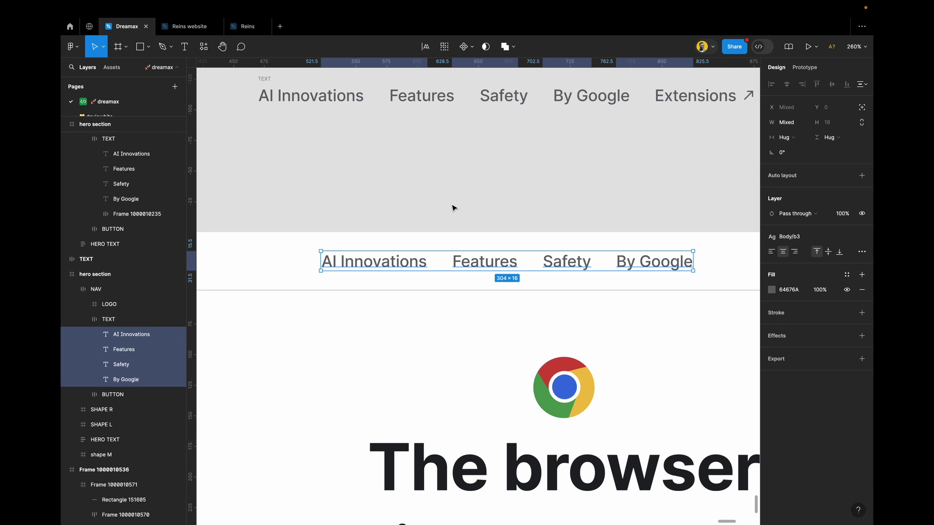
pyautogui.hotkey('ctrl', 'shift', 'r')
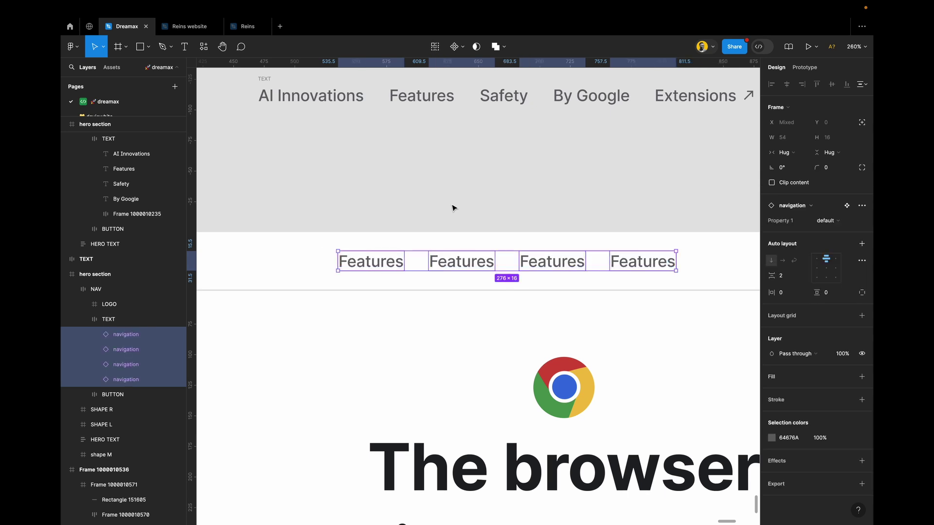
pyautogui.hotkey('ctrl', '\\')
pyautogui.scroll(-3, 453, 207)
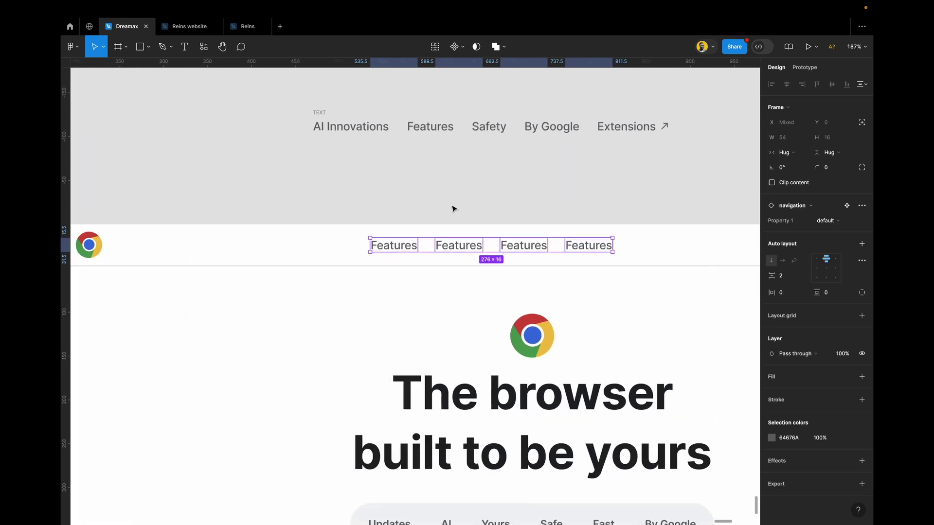
pyautogui.click(466, 208)
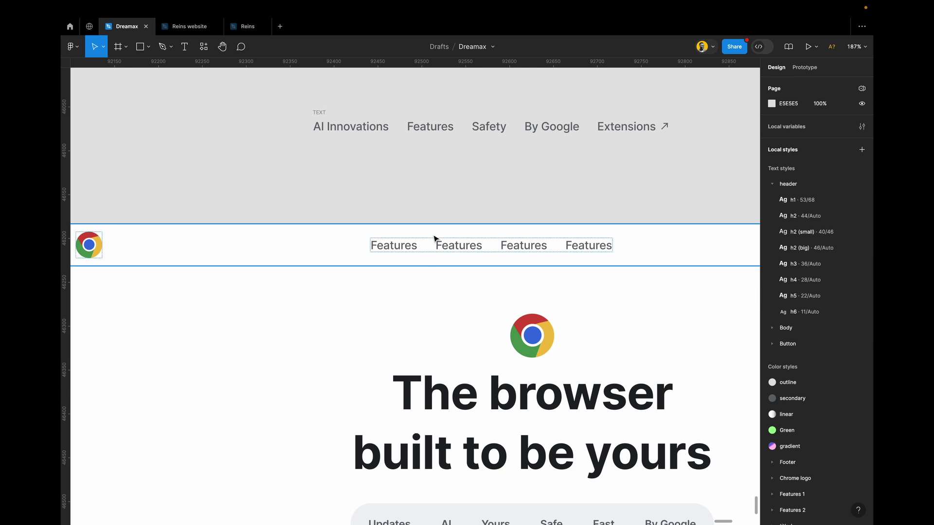
# Step: Set Property 1 of the first navigation instance in the hero navigation bar to clicked
pyautogui.click(410, 248)
pyautogui.doubleClick(410, 248)
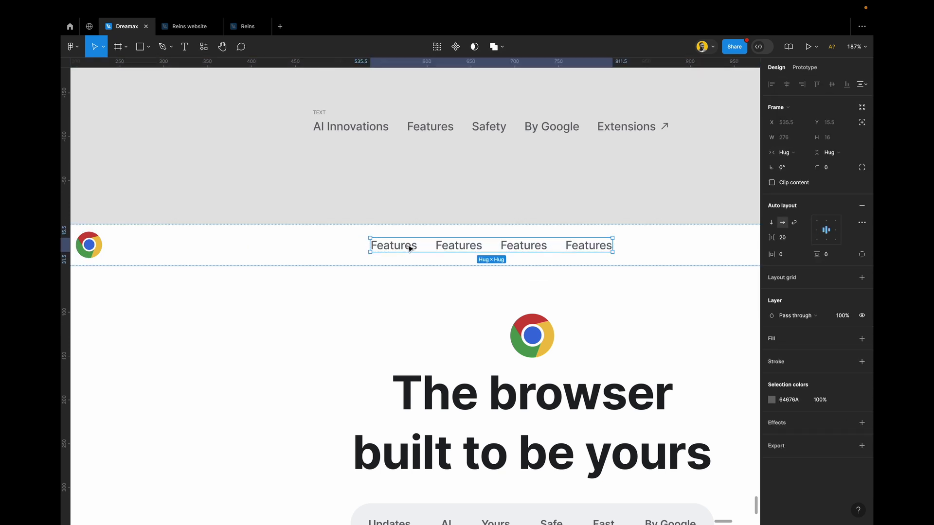
pyautogui.doubleClick(410, 248)
pyautogui.scroll(5, 404, 250)
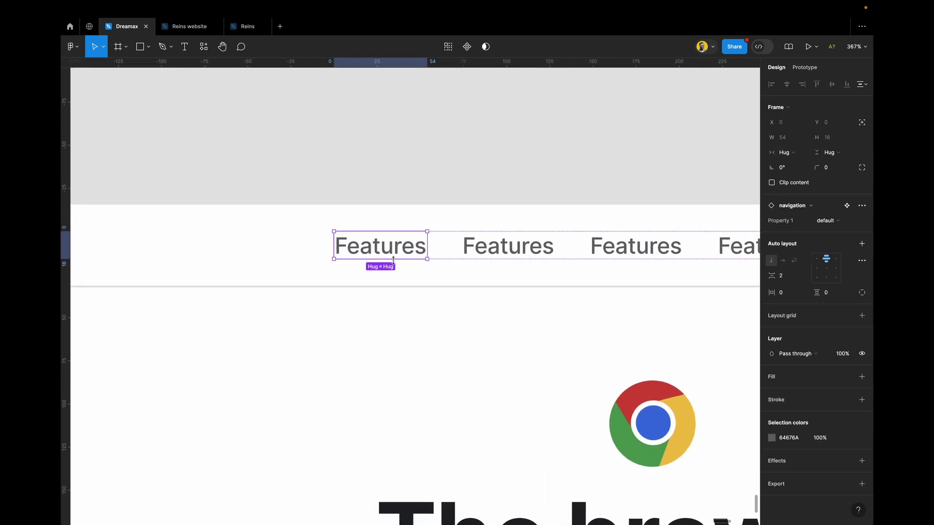
pyautogui.click(830, 222)
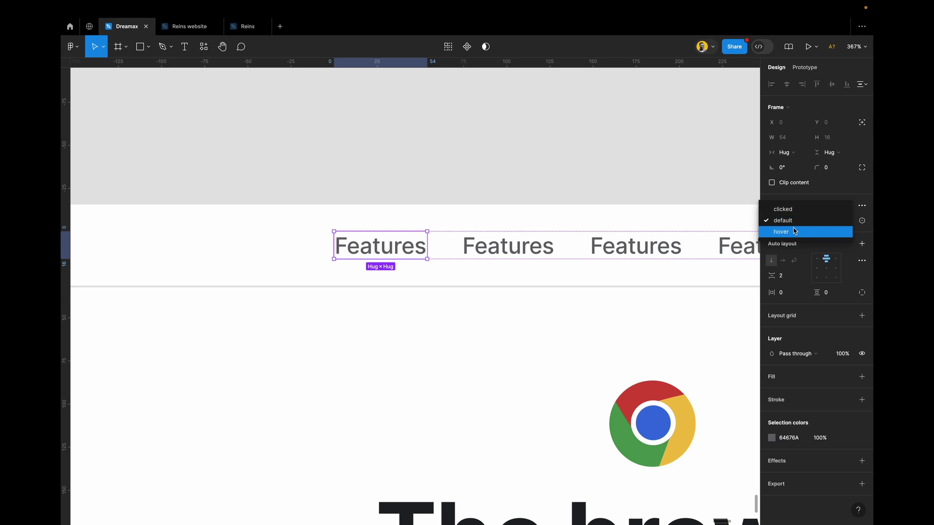
pyautogui.click(796, 213)
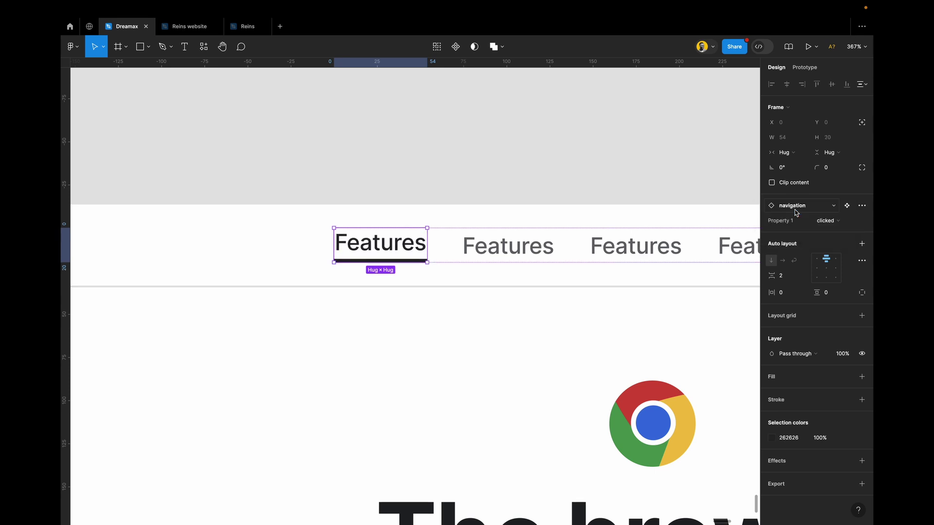
# Step: Align the auto layout of the hero navigation's link frame to top center
pyautogui.click(450, 251)
pyautogui.hscroll(4, 450, 251)
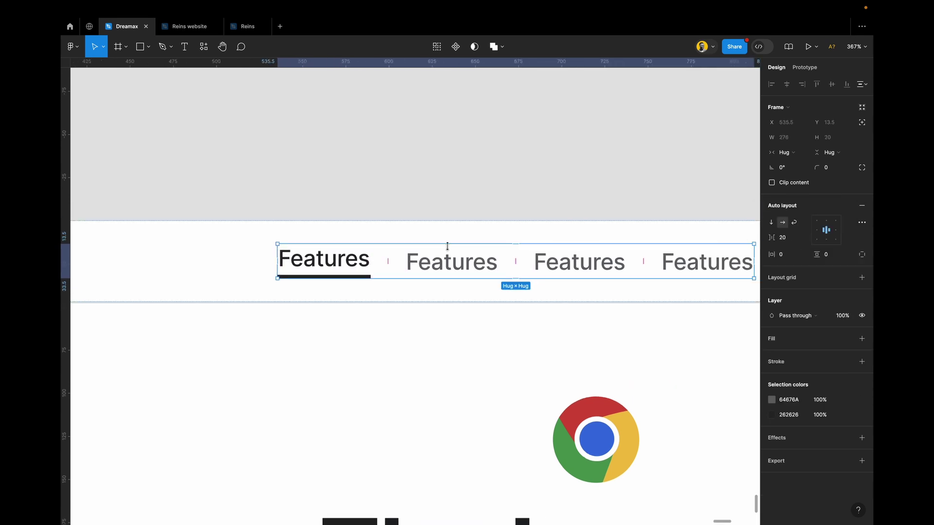
pyautogui.click(826, 223)
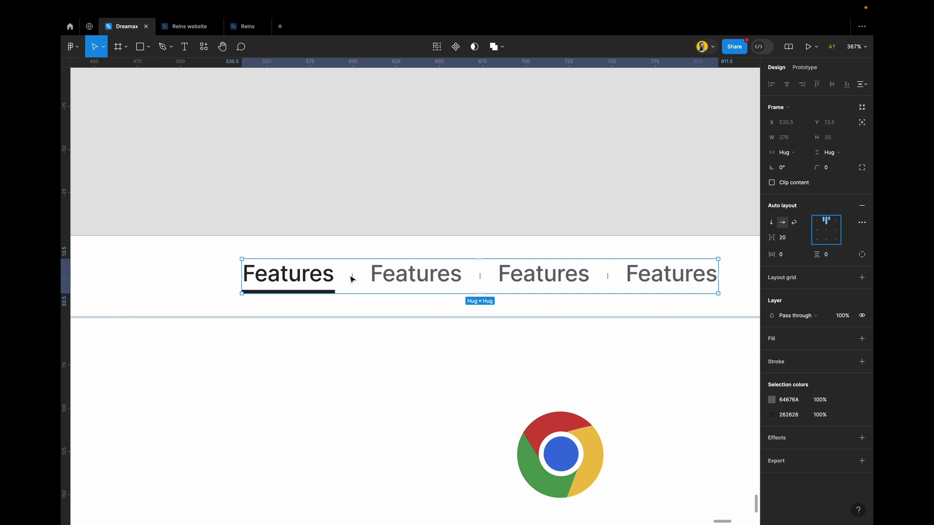
pyautogui.click(437, 62)
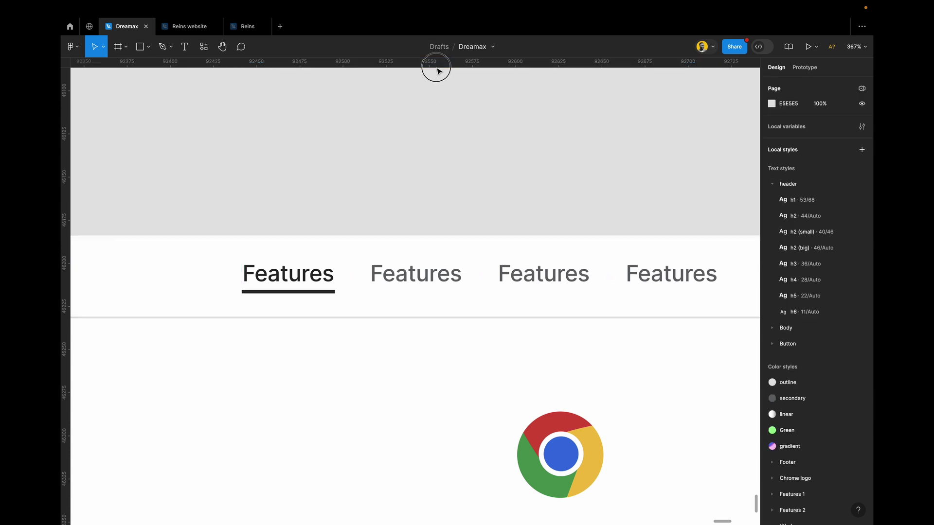
pyautogui.moveTo(434, 63); pyautogui.dragTo(455, 60)
pyautogui.scroll(-1, 459, 187)
pyautogui.hscroll(1, 459, 186)
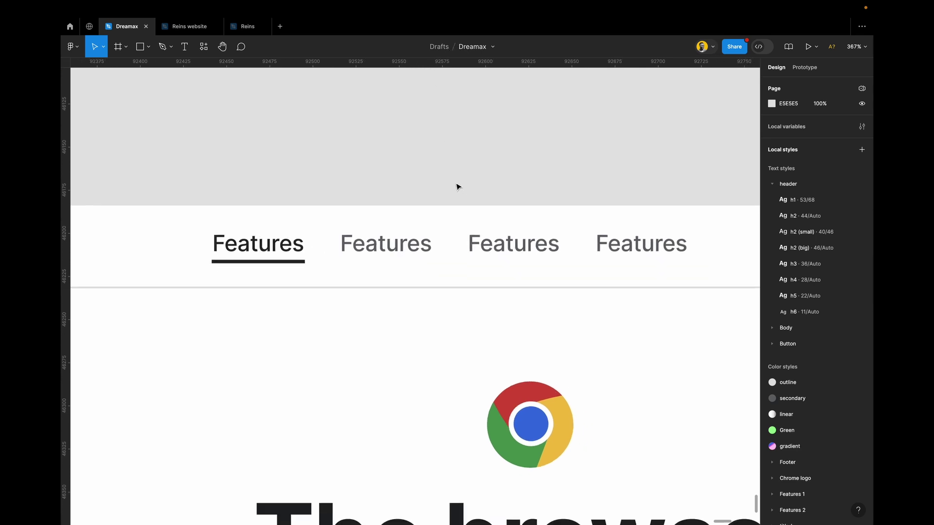
# Step: Change the text of the first, underlined navigation link to Home
pyautogui.doubleClick(261, 245)
pyautogui.write('H')
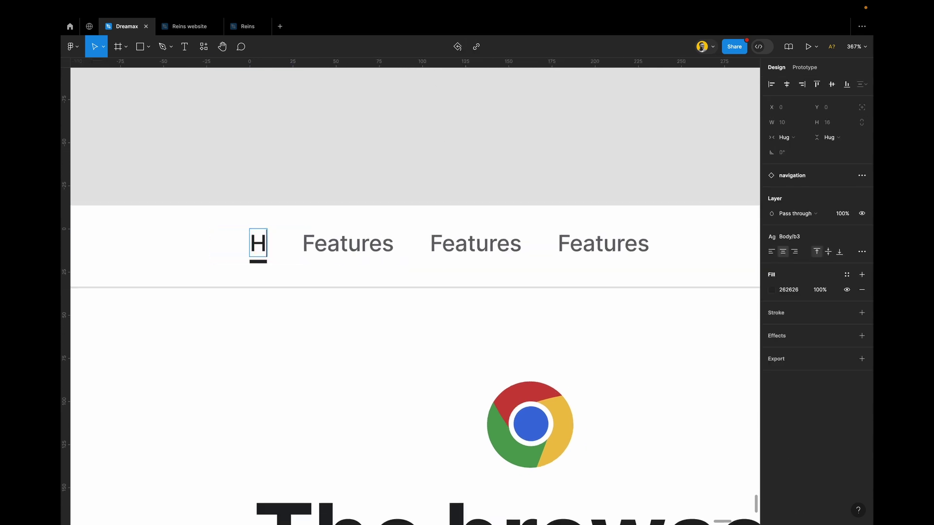
pyautogui.write('ome')
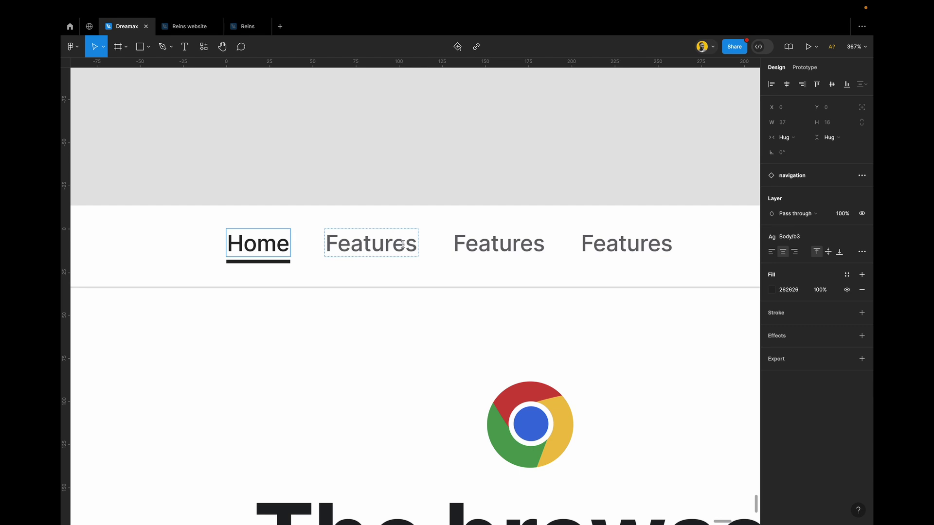
# Step: Change the third navigation link's text to Safety and the fourth link's text to By Google
pyautogui.scroll(-5, 402, 245)
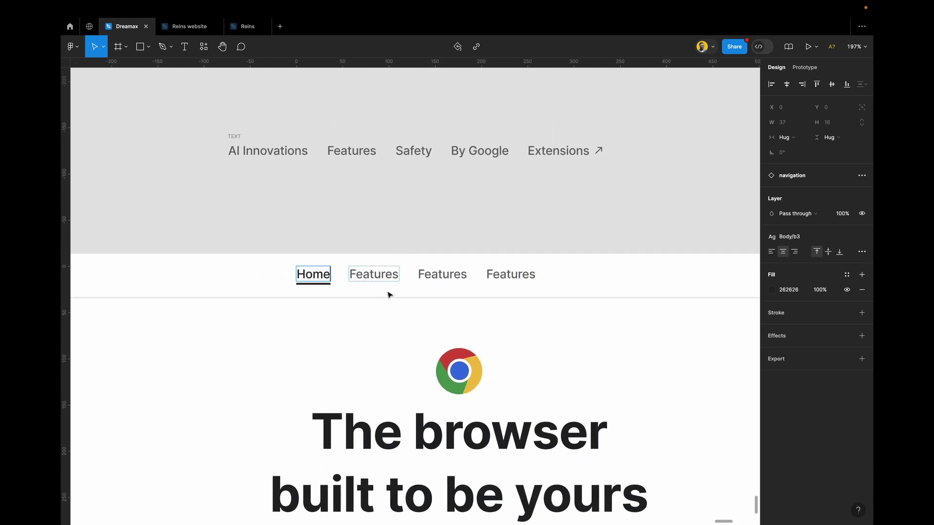
pyautogui.doubleClick(443, 274)
pyautogui.write('S')
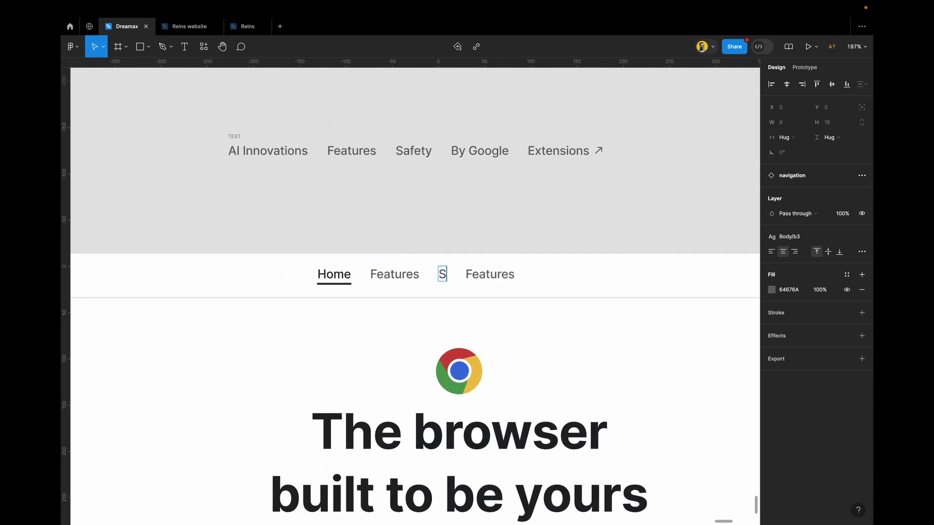
pyautogui.write('afety')
pyautogui.doubleClick(507, 275)
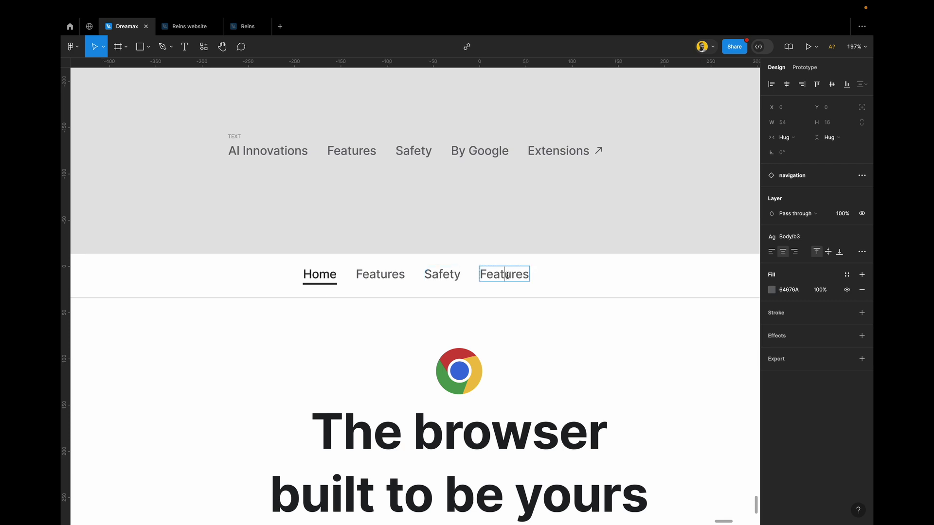
pyautogui.doubleClick(507, 276)
pyautogui.write('By ')
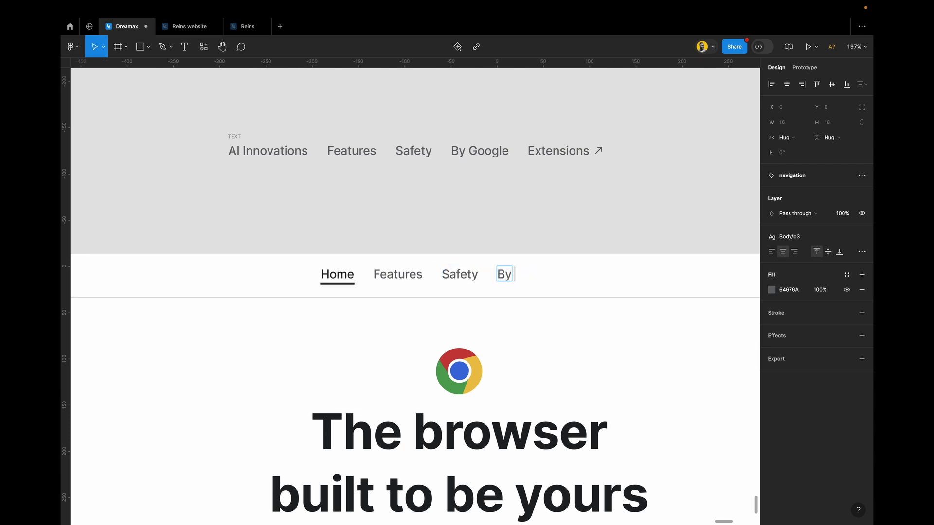
pyautogui.write('Google')
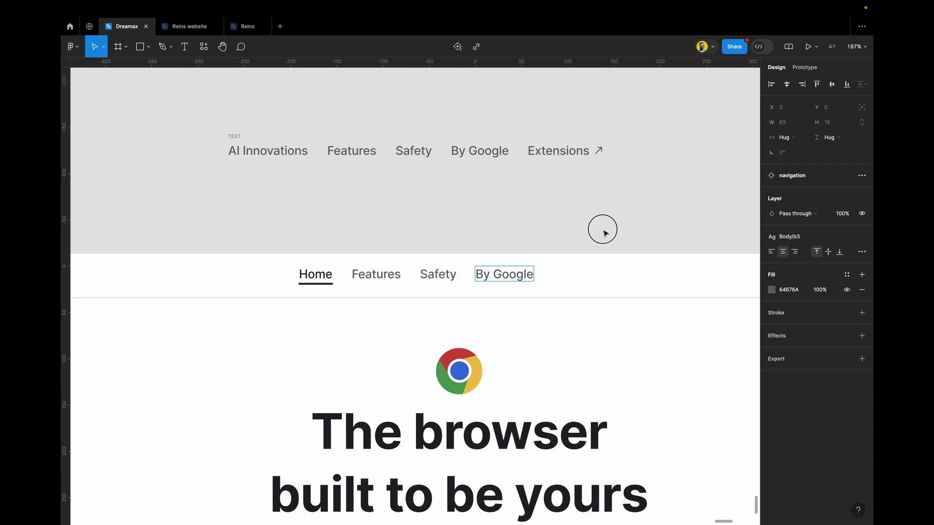
# Step: Delete the loose TEXT frame with the old links above the hero section
pyautogui.click(603, 231)
pyautogui.scroll(-3, 605, 234)
pyautogui.scroll(-1, 605, 234)
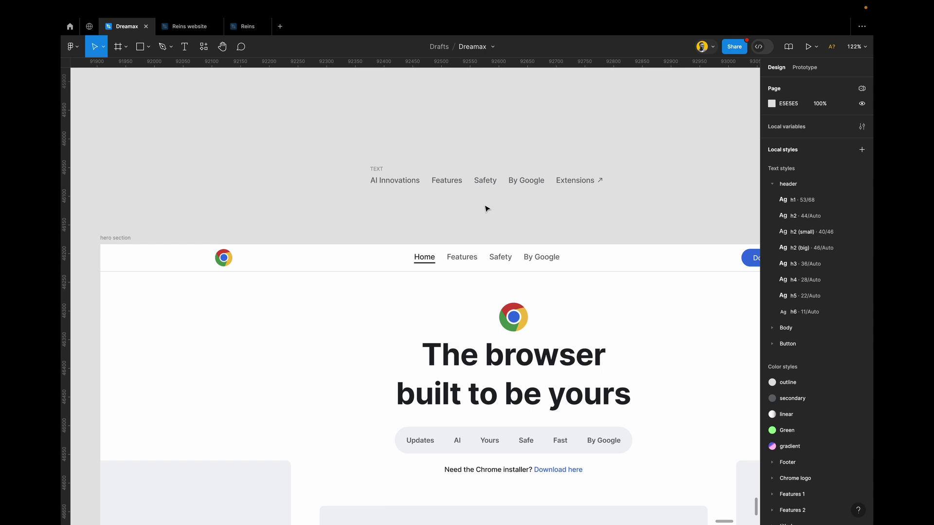
pyautogui.click(381, 168)
pyautogui.press('Delete')
pyautogui.scroll(-1, 382, 169)
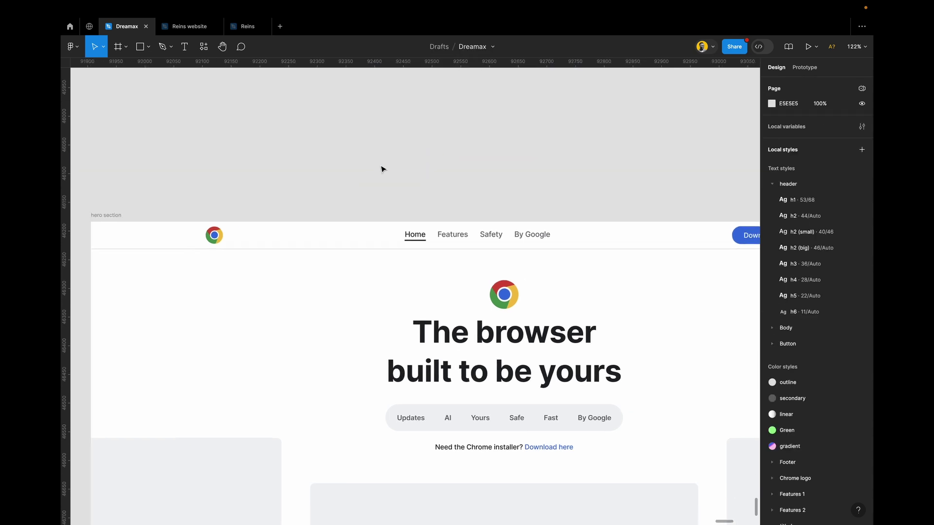
pyautogui.hscroll(-5, 413, 178)
pyautogui.hscroll(10, 413, 178)
pyautogui.scroll(1, 413, 178)
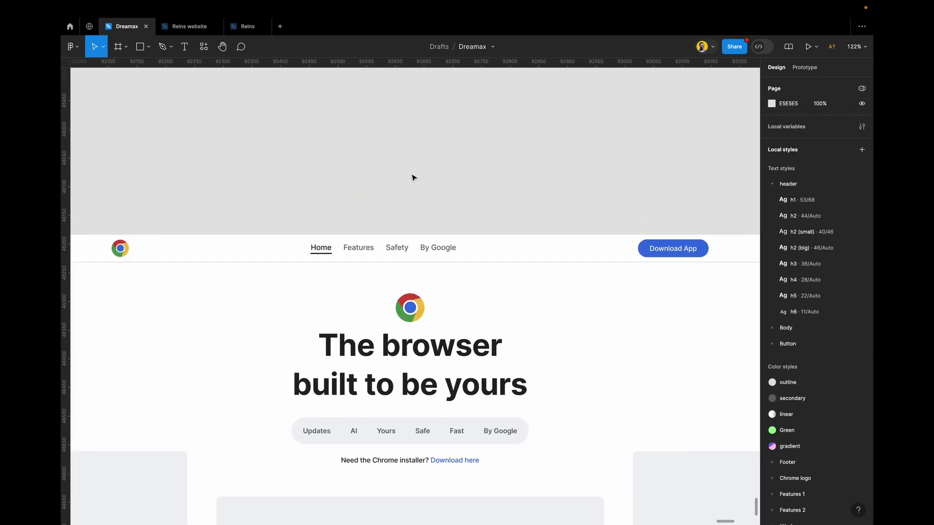
# Step: Copy the updated navigation bar and replace the old navigation bars of the other two hero sections with it
pyautogui.click(365, 262)
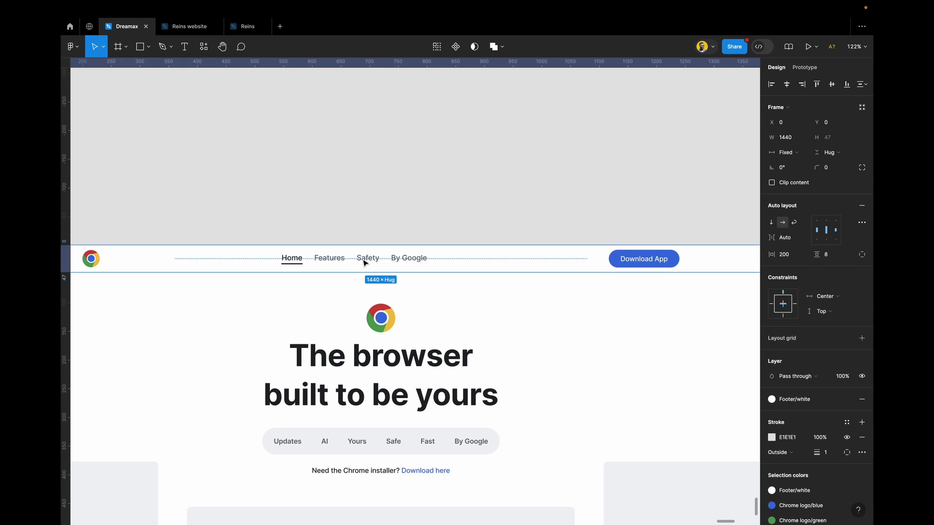
pyautogui.press('-')
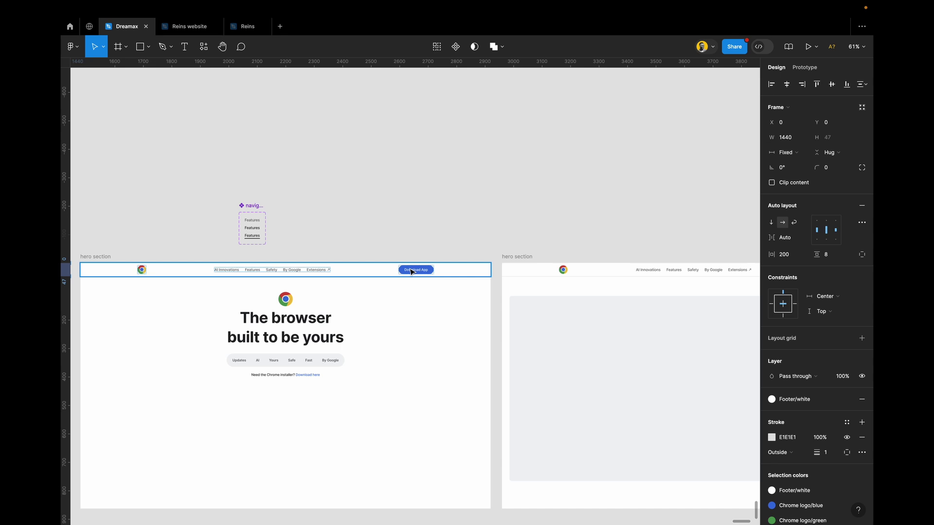
pyautogui.click(433, 271)
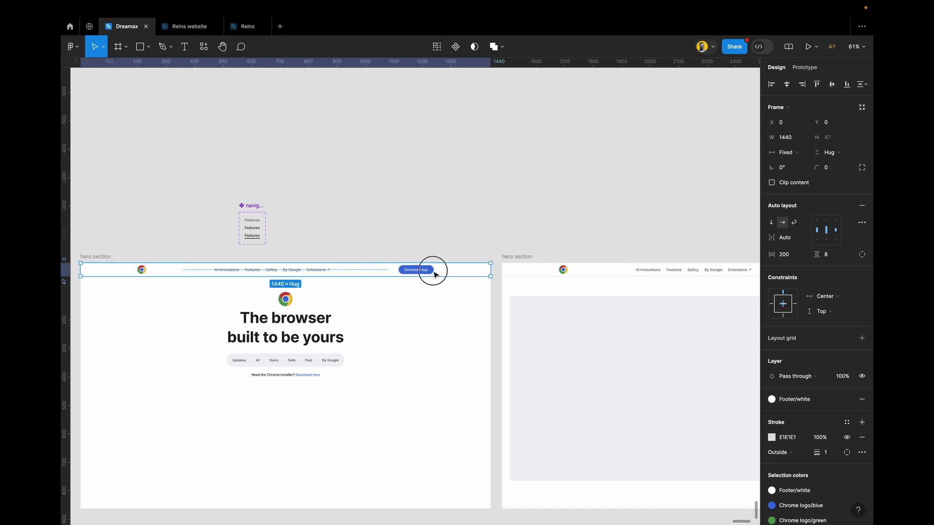
pyautogui.keyDown('shift'); pyautogui.click(570, 272); pyautogui.keyUp('shift')
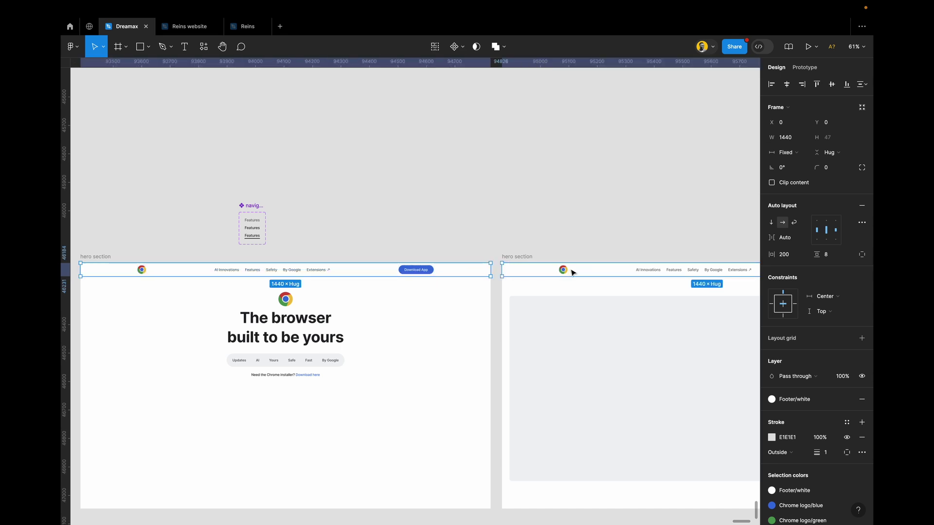
pyautogui.hotkey('ctrl', 'z')
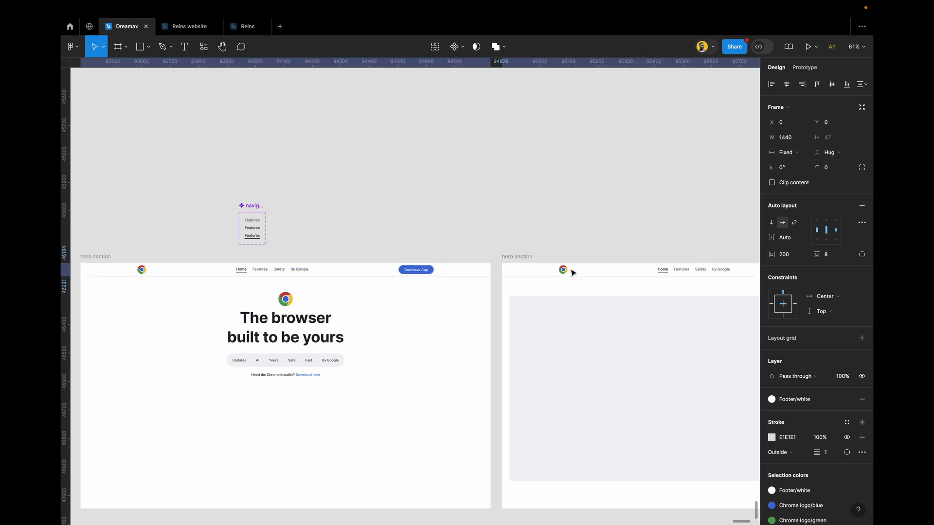
pyautogui.click(384, 233)
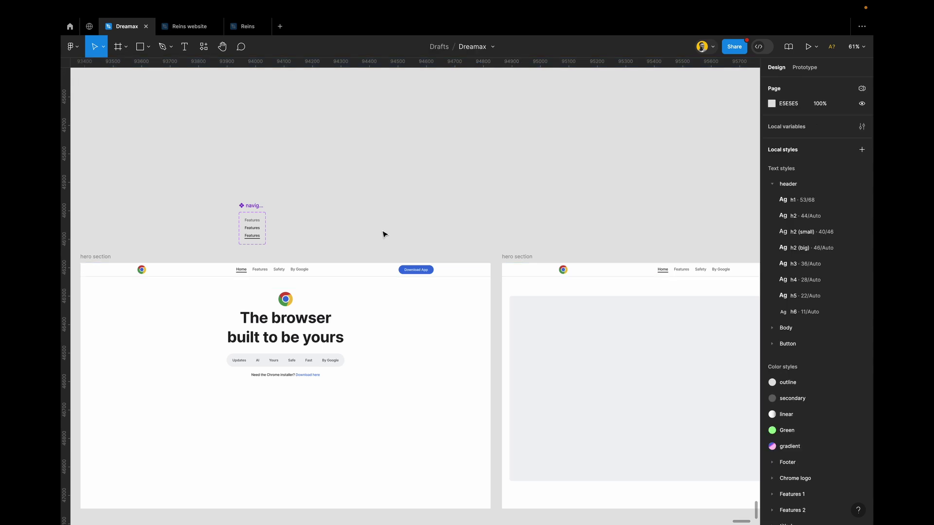
# Step: Switch the Features link in the navigation bar of the "The browser built to be yours" hero section beneath the component to the clicked variant
pyautogui.hscroll(-3, 384, 234)
pyautogui.scroll(5, 384, 246)
pyautogui.scroll(5, 353, 254)
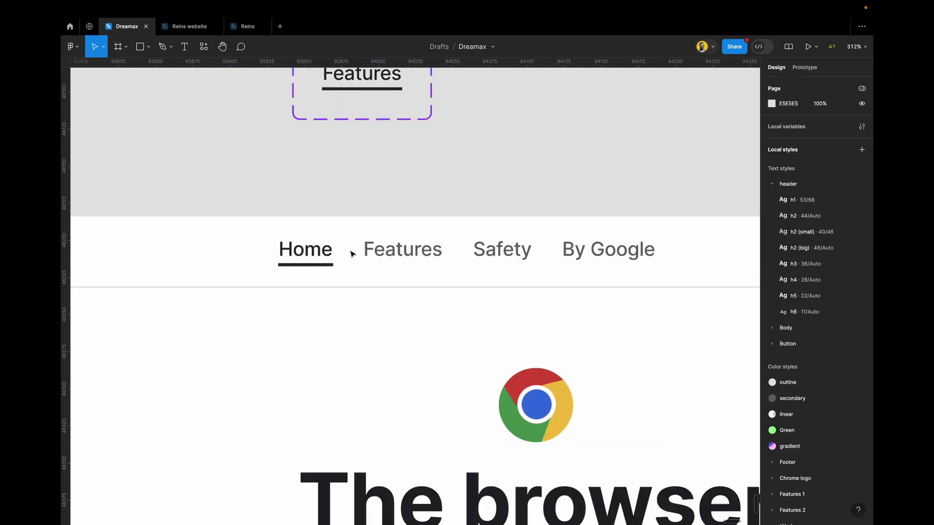
pyautogui.click(417, 254)
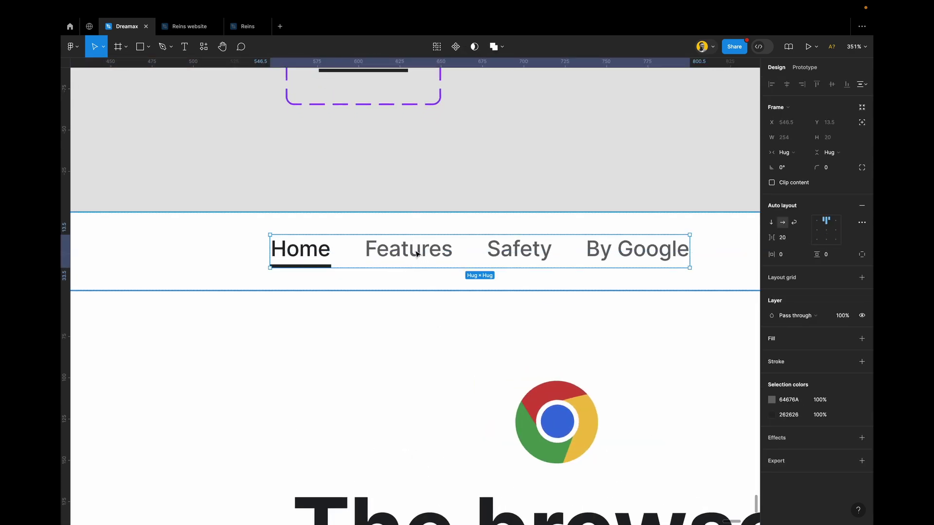
pyautogui.click(416, 253)
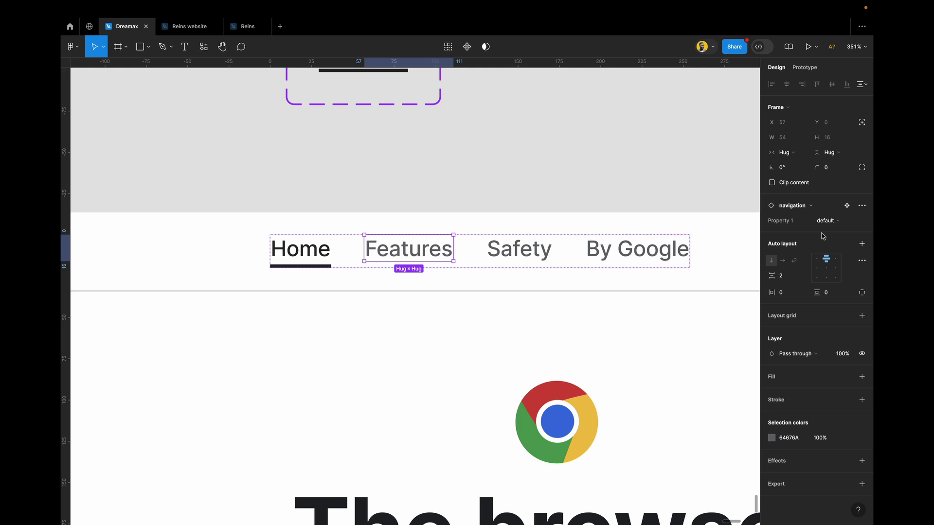
pyautogui.click(828, 223)
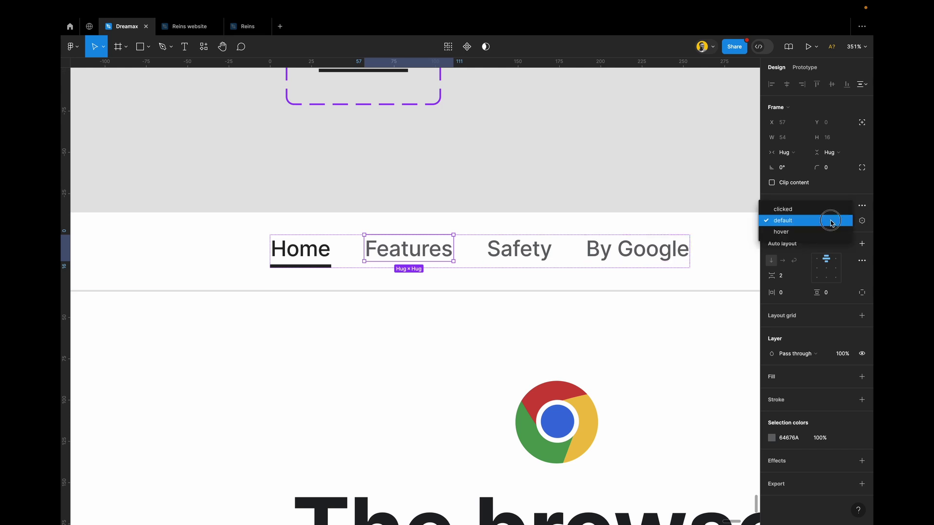
pyautogui.click(830, 222)
pyautogui.click(831, 223)
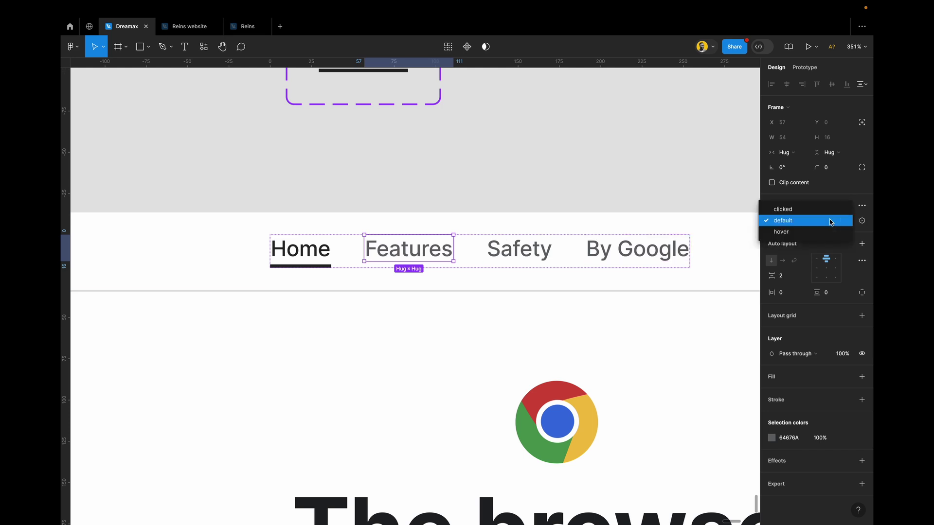
pyautogui.click(793, 209)
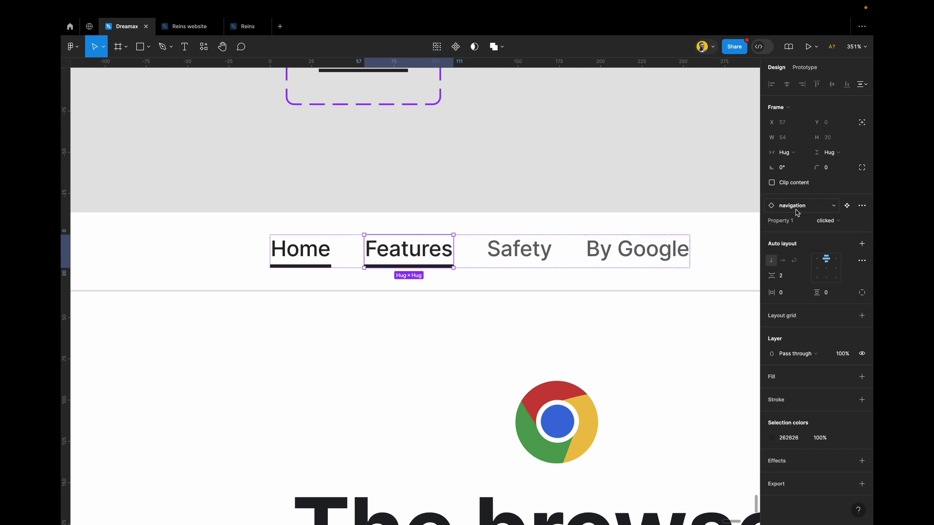
# Step: Switch the Home link in the same navigation bar to the default variant
pyautogui.click(323, 258)
pyautogui.click(826, 222)
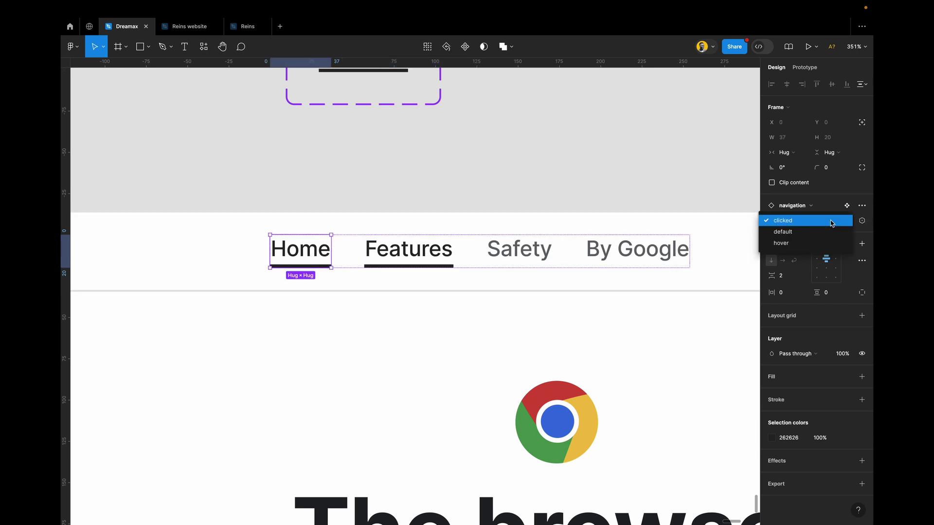
pyautogui.click(793, 241)
pyautogui.click(501, 190)
pyautogui.scroll(-5, 502, 189)
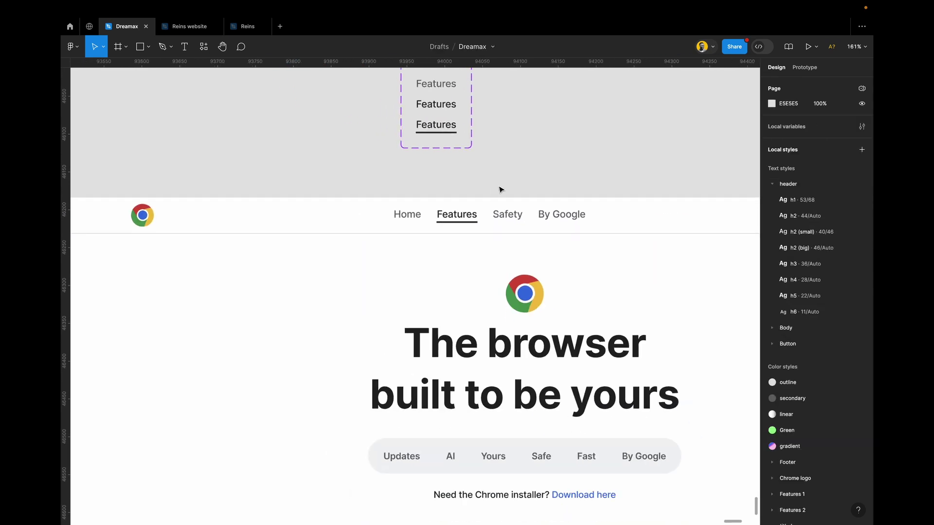
# Step: Switch the By Google link in the next hero section's navigation bar to the clicked variant
pyautogui.hscroll(15, 501, 190)
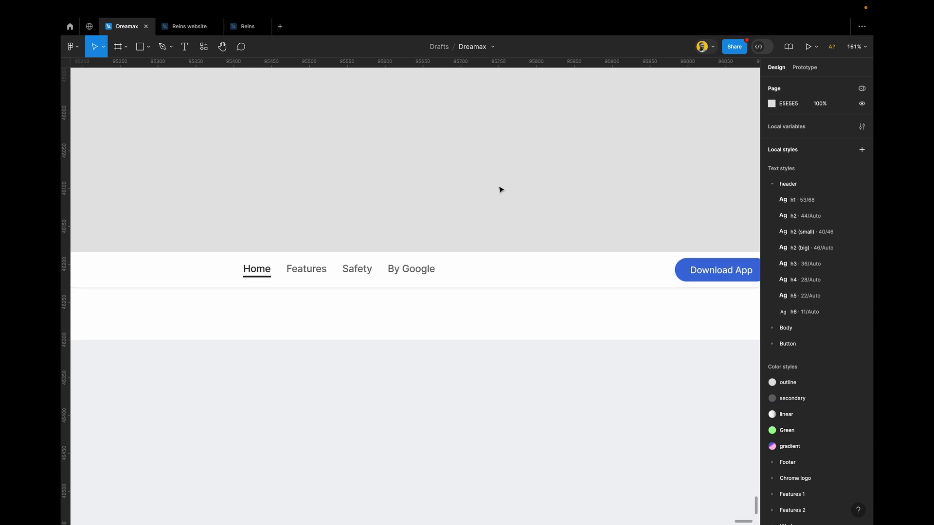
pyautogui.click(279, 272)
pyautogui.scroll(5, 282, 272)
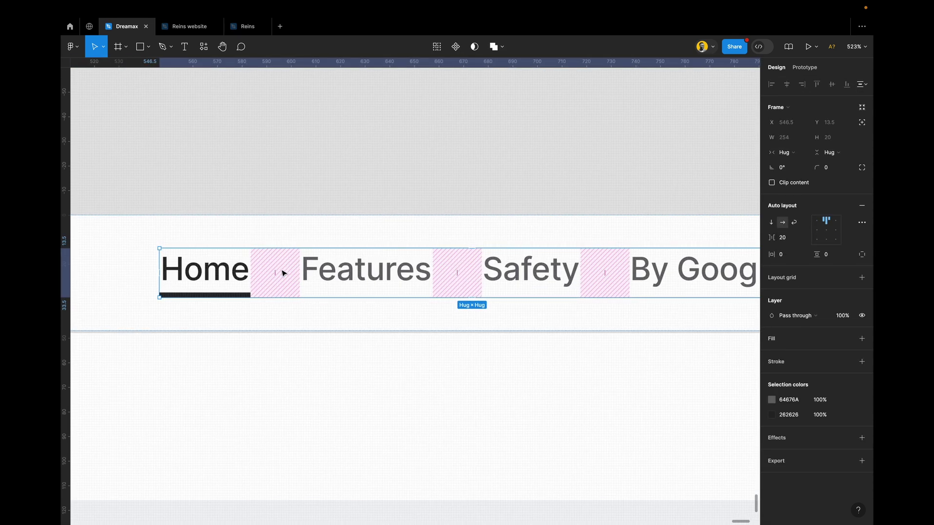
pyautogui.scroll(-3, 284, 273)
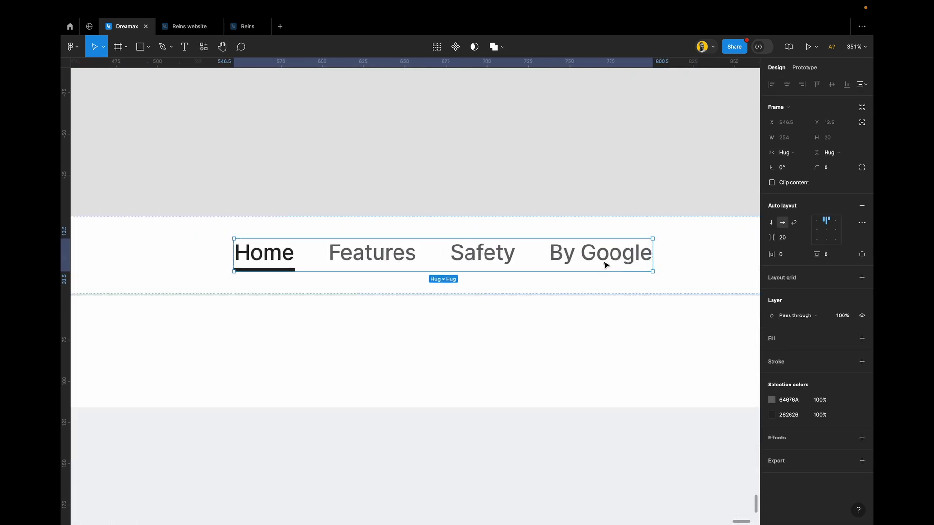
pyautogui.click(605, 265)
pyautogui.click(837, 223)
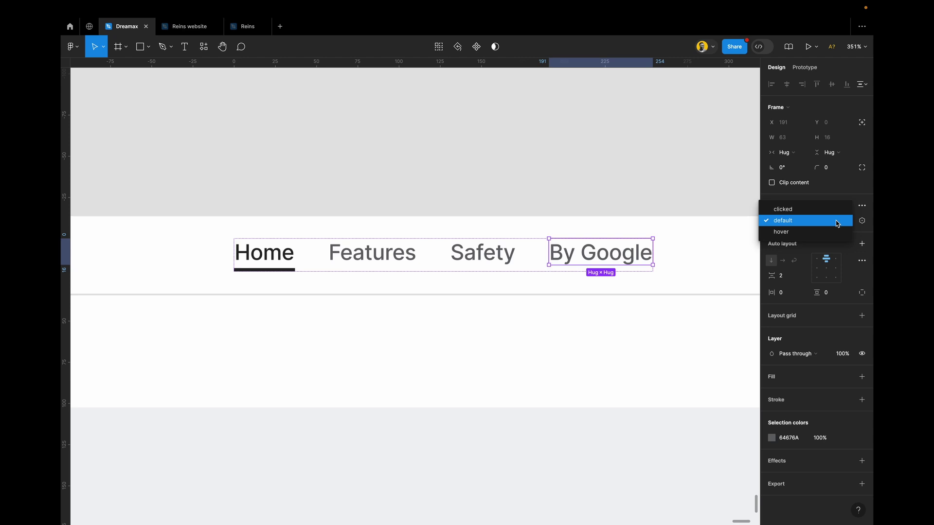
pyautogui.click(800, 209)
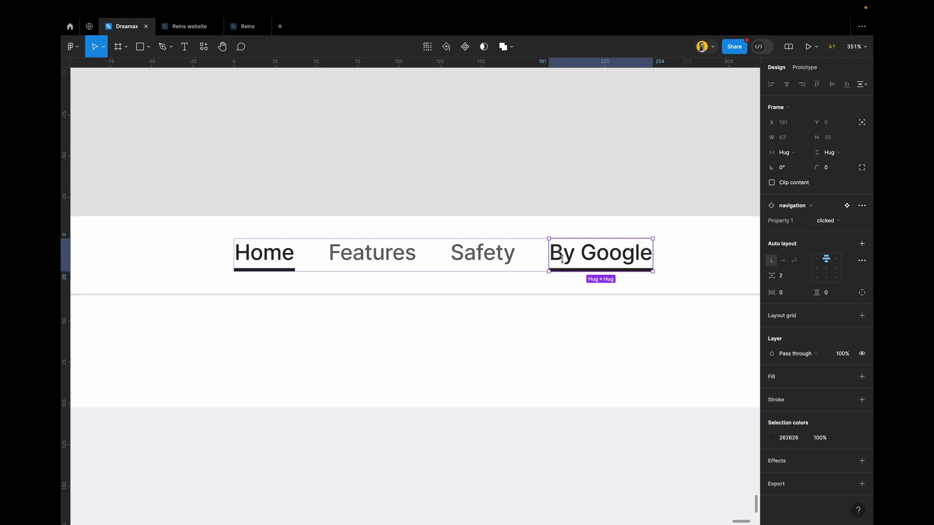
# Step: Set the Home link beside the clicked By Google link to the default variant
pyautogui.click(282, 254)
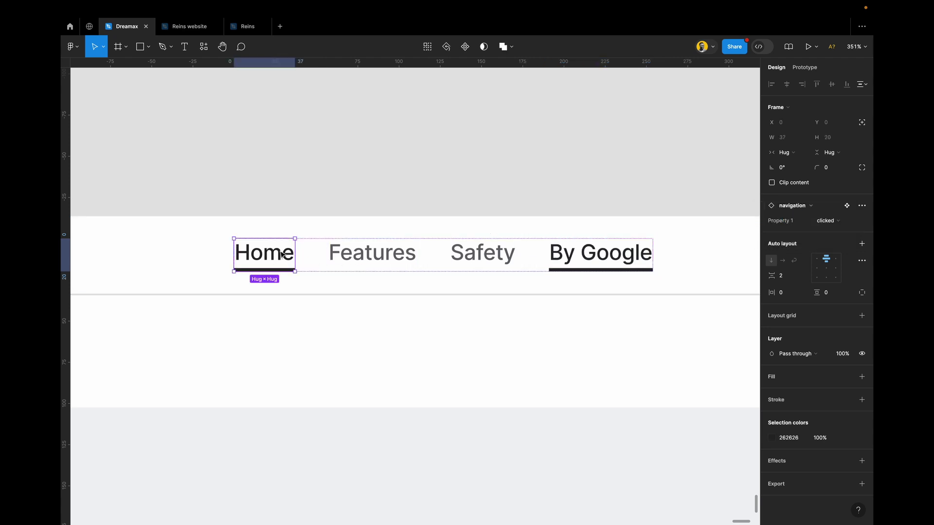
pyautogui.click(831, 221)
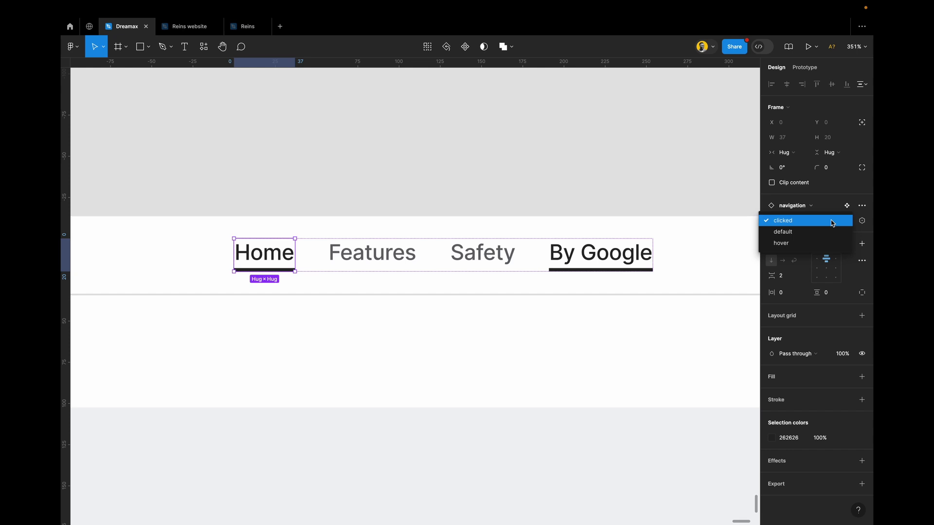
pyautogui.click(797, 232)
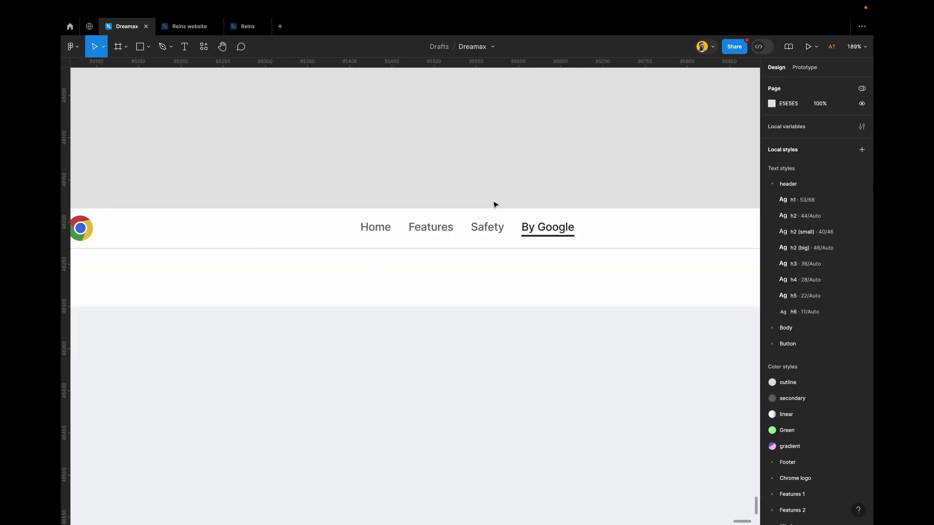
# Step: Add a prototype connection from the default variant of the navigation component to its hover variant
pyautogui.scroll(-10, 495, 205)
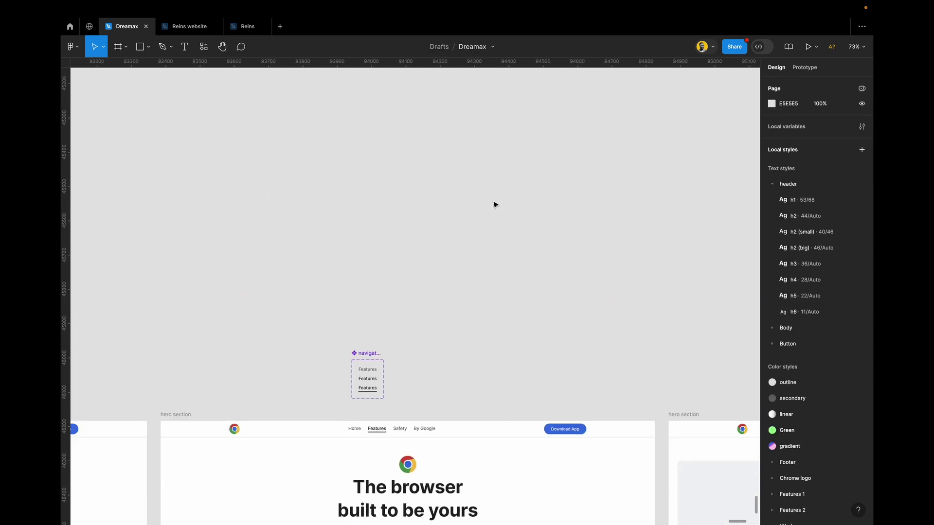
pyautogui.scroll(-5, 494, 204)
pyautogui.hscroll(-3, 494, 204)
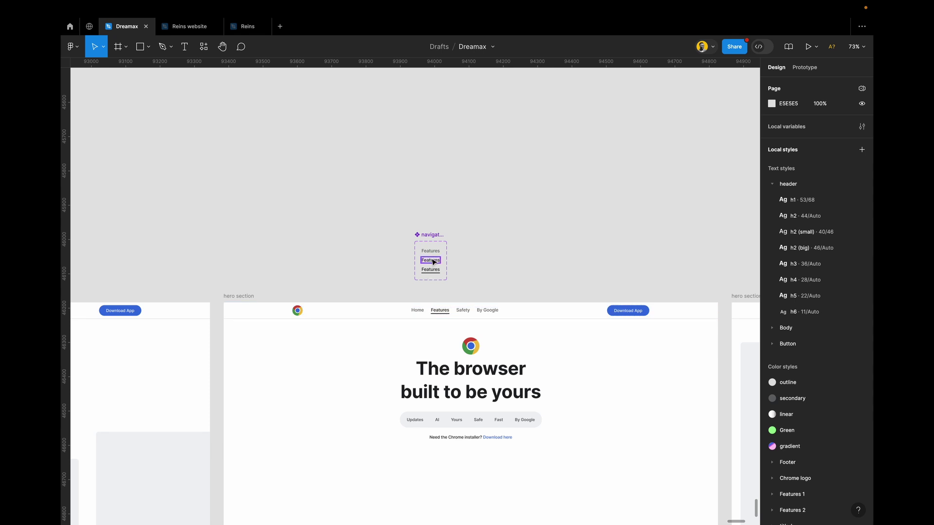
pyautogui.scroll(10, 433, 262)
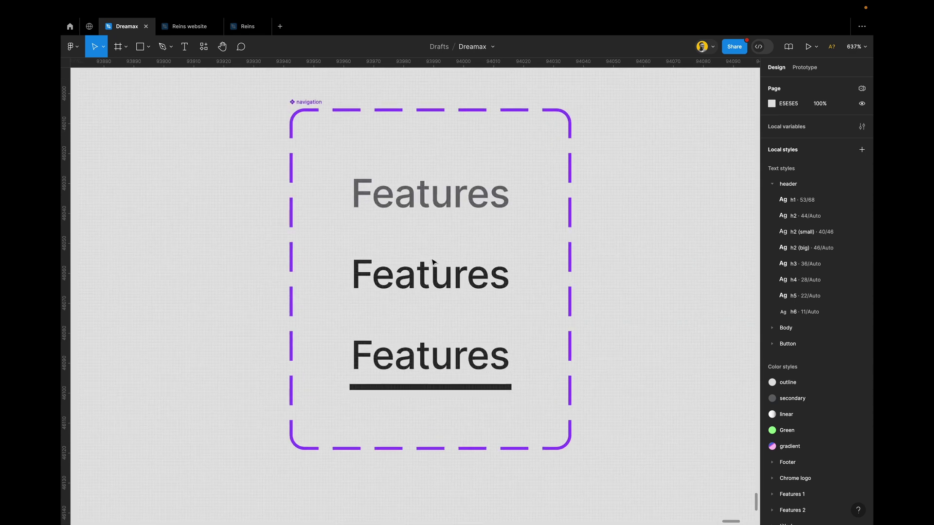
pyautogui.scroll(1, 433, 262)
pyautogui.hscroll(-1, 433, 262)
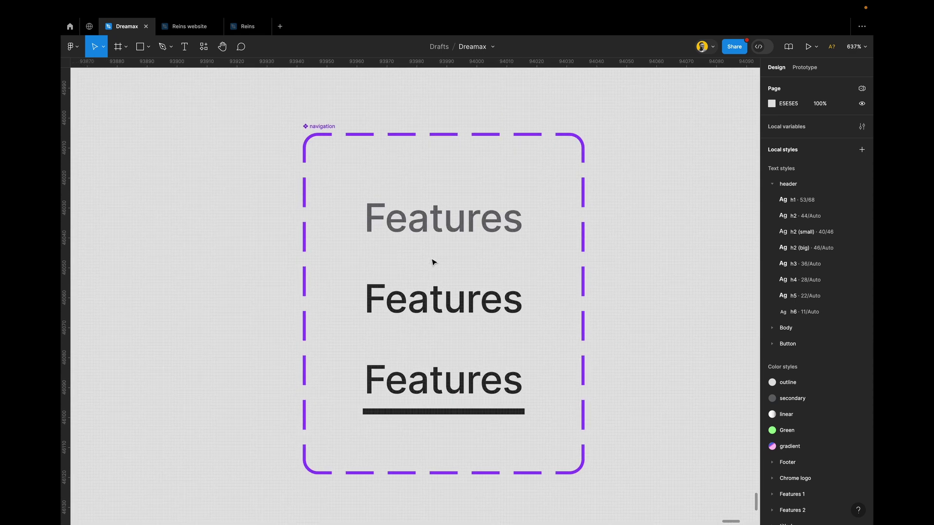
pyautogui.scroll(-1, 433, 263)
pyautogui.hscroll(1, 433, 262)
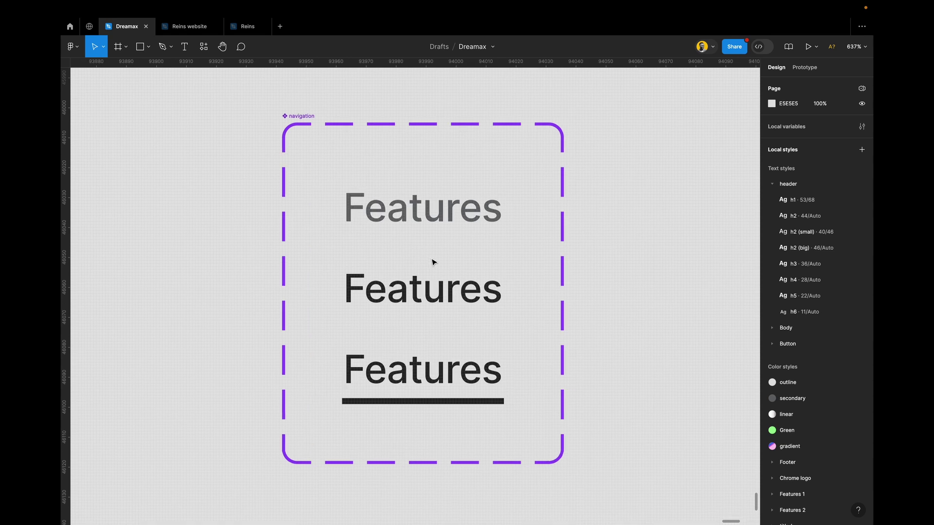
pyautogui.click(424, 194)
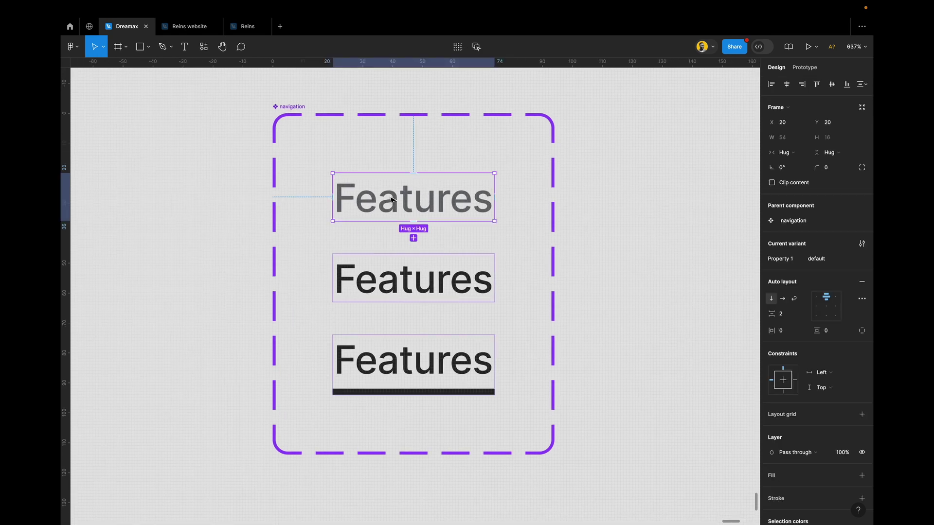
pyautogui.hotkey('shift', 'e')
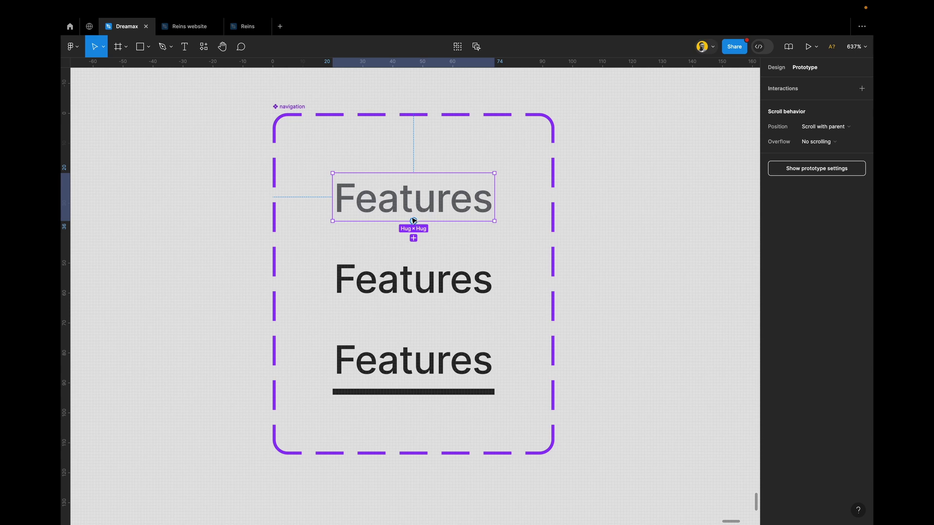
pyautogui.moveTo(413, 221); pyautogui.dragTo(421, 265)
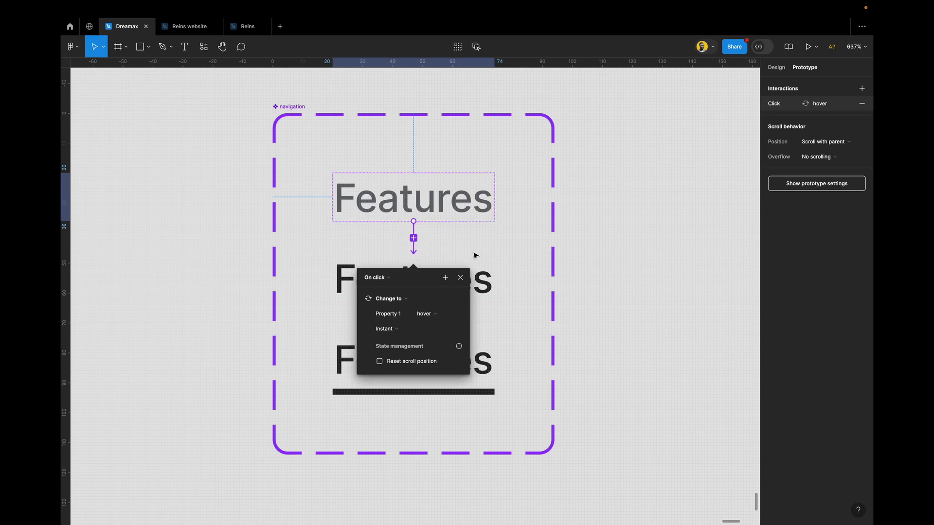
# Step: Set the default-to-hover interaction's trigger to While hovering and choose Instant as its animation
pyautogui.moveTo(411, 282); pyautogui.dragTo(566, 201)
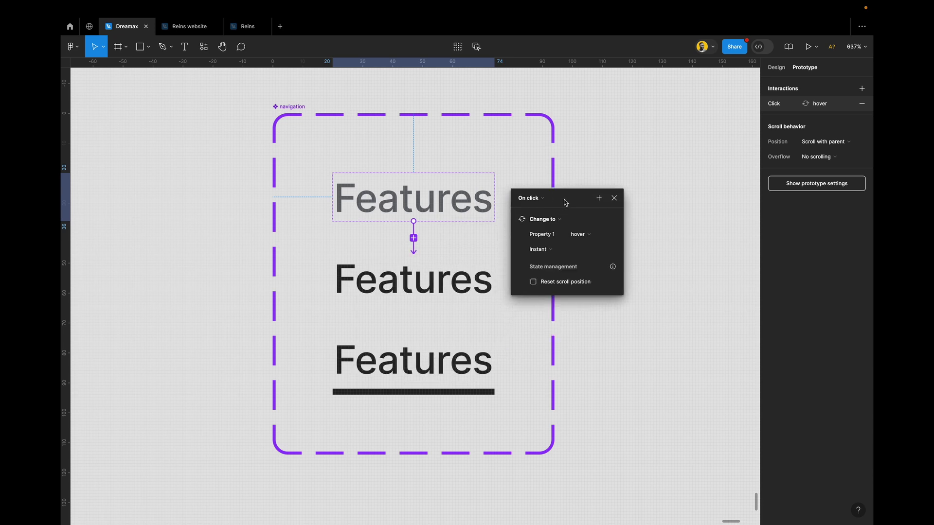
pyautogui.click(534, 199)
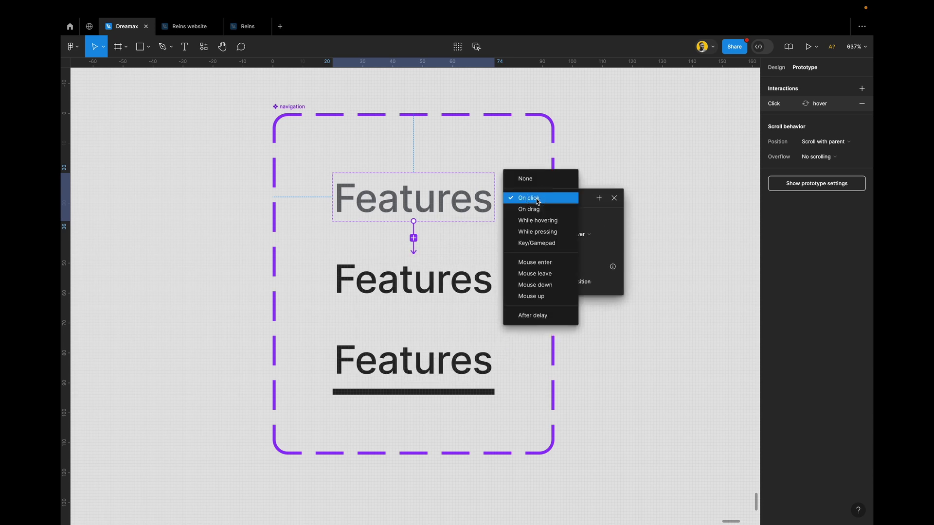
pyautogui.click(547, 223)
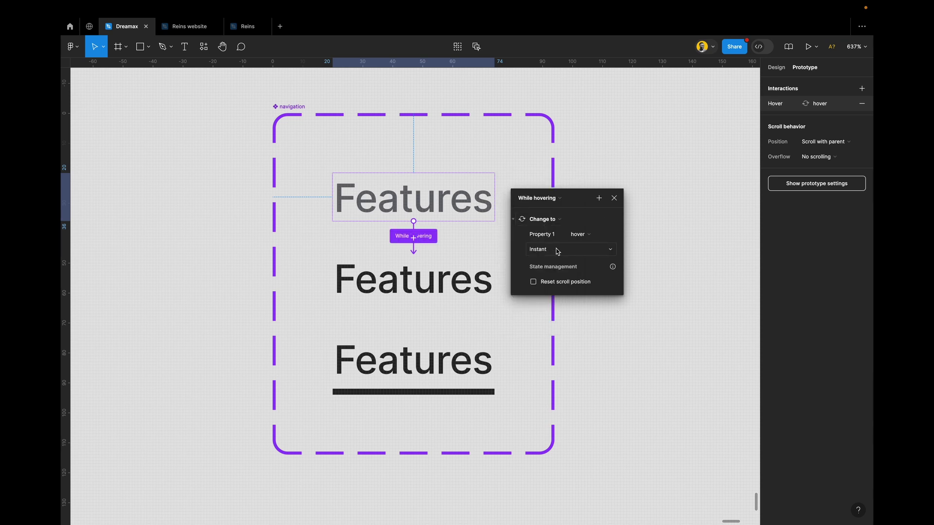
pyautogui.click(558, 251)
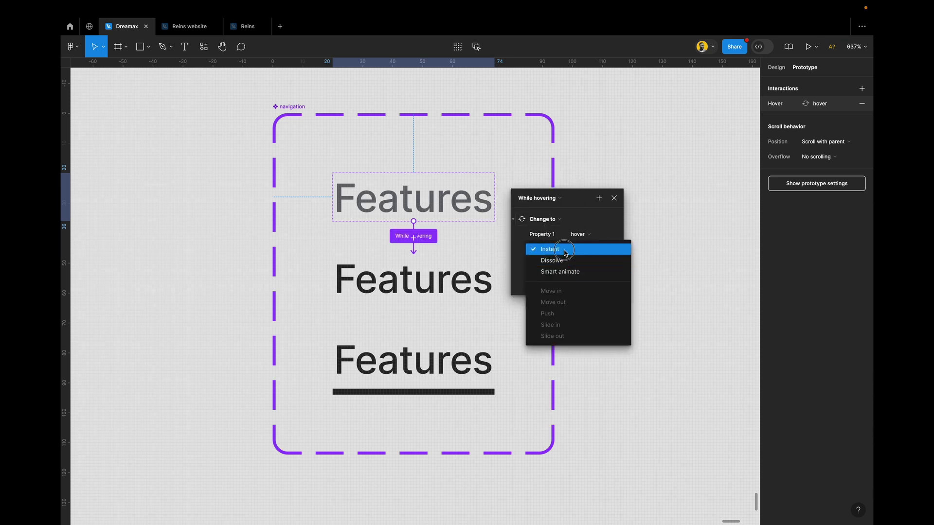
pyautogui.click(566, 250)
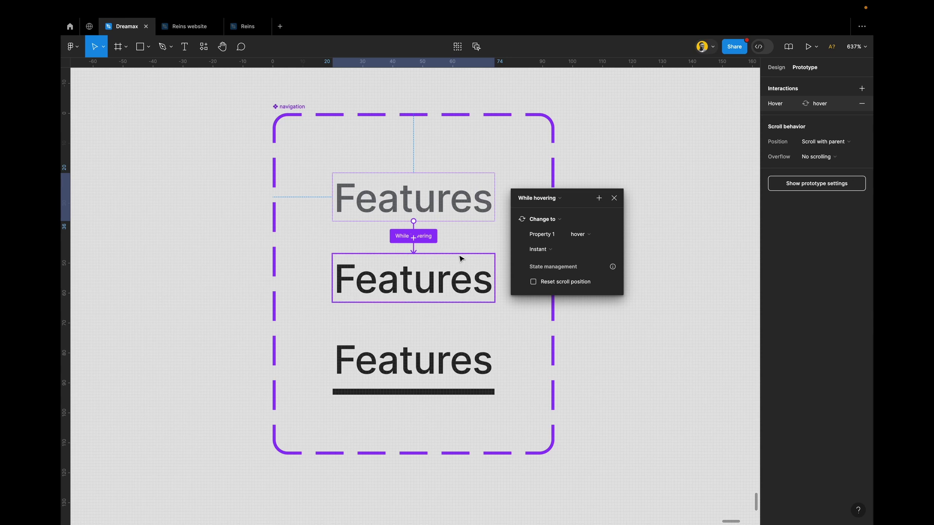
# Step: Close the interaction settings and move the navigation component set slightly higher above the second hero section, to about Y 45947
pyautogui.click(614, 198)
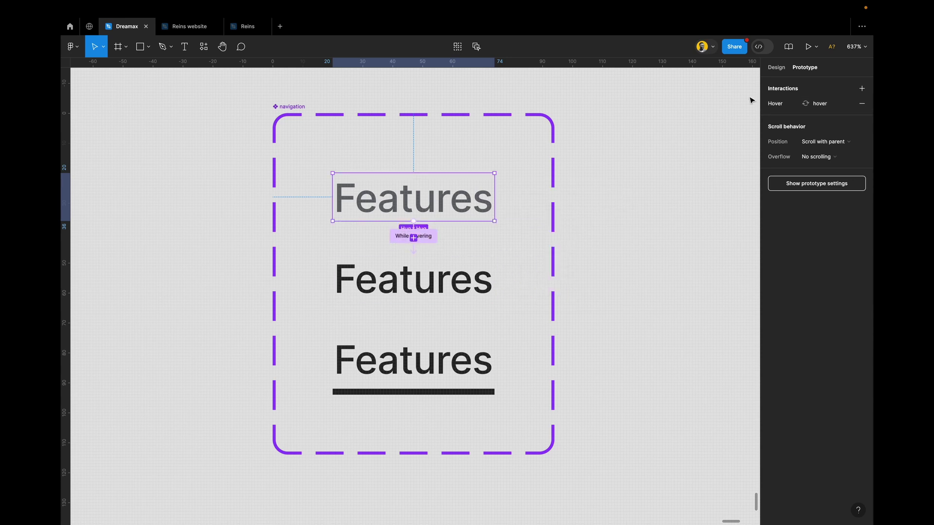
pyautogui.click(777, 68)
pyautogui.click(595, 203)
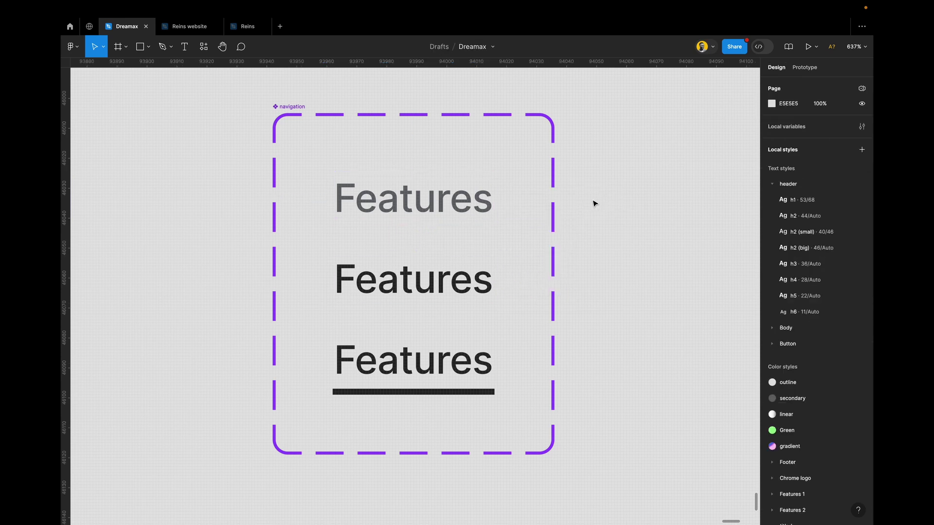
pyautogui.scroll(-10, 594, 203)
pyautogui.scroll(-4, 594, 202)
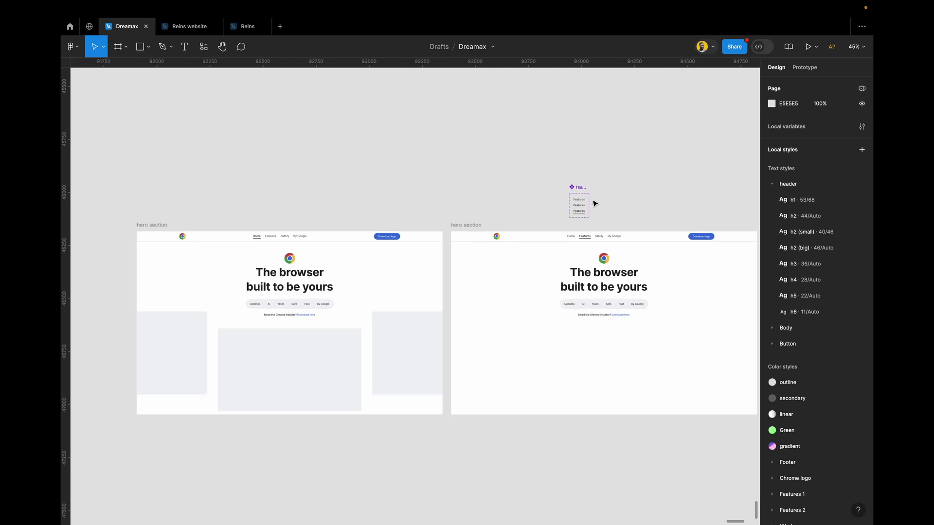
pyautogui.moveTo(582, 189); pyautogui.dragTo(582, 177)
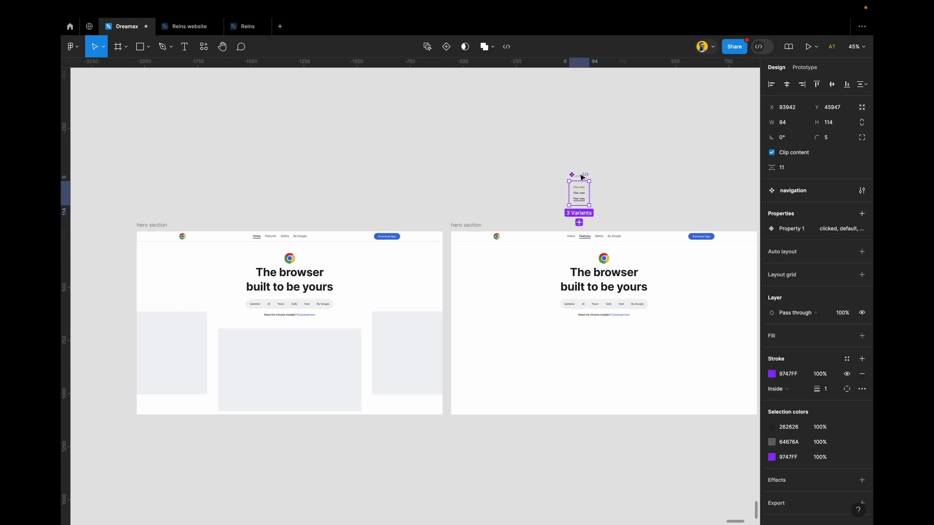
pyautogui.click(632, 205)
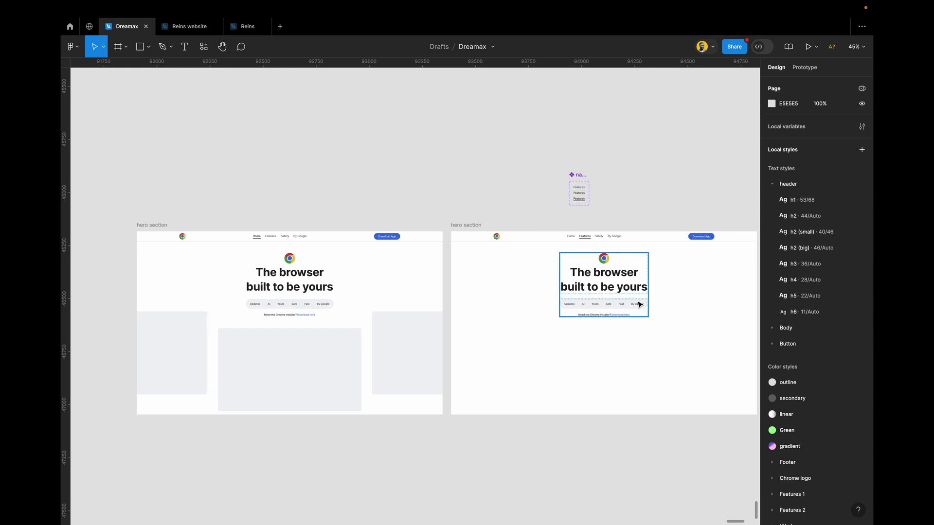
# Step: Examine the navigation bar links in the first hero section
pyautogui.hscroll(10, 637, 306)
pyautogui.hscroll(-14, 640, 305)
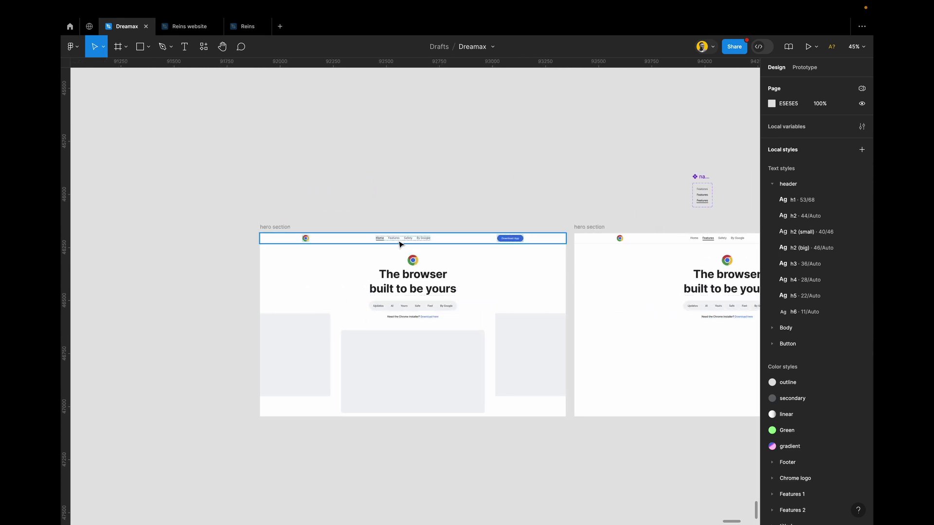
pyautogui.scroll(6, 399, 244)
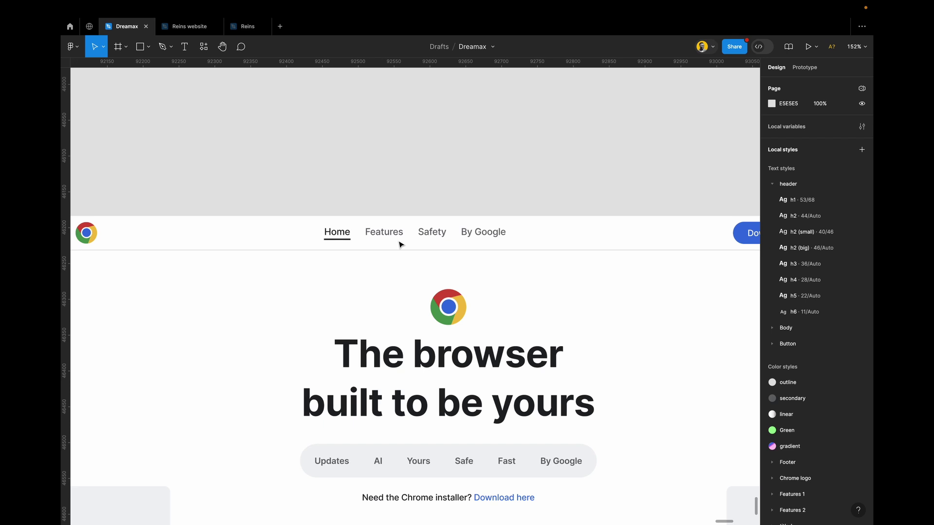
pyautogui.scroll(-3, 399, 245)
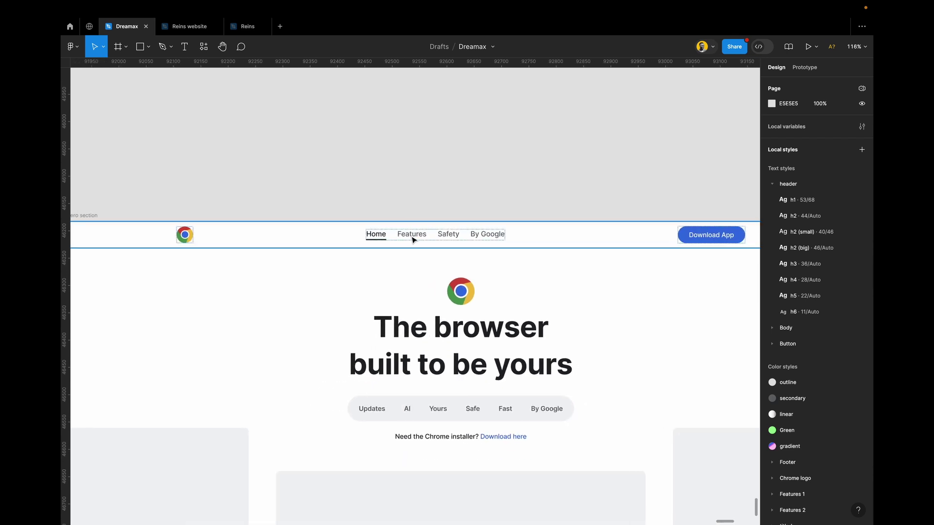
pyautogui.scroll(5, 413, 239)
pyautogui.scroll(-1, 413, 239)
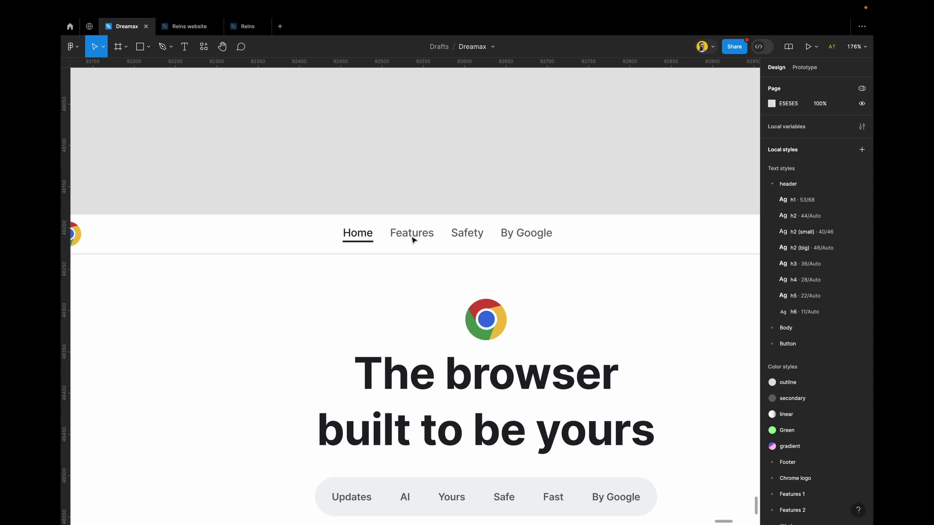
pyautogui.scroll(-1, 412, 239)
pyautogui.scroll(1, 413, 239)
pyautogui.hscroll(5, 413, 240)
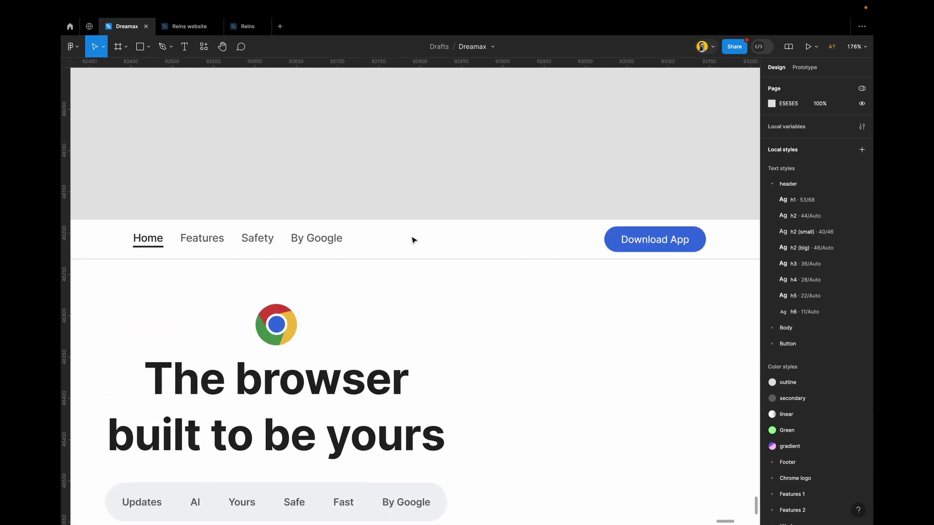
pyautogui.hscroll(-5, 412, 239)
# Step: Connect the first hero section's Features link to the second hero section with an On click, Navigate to, Instant interaction
pyautogui.hotkey('alt', '9')
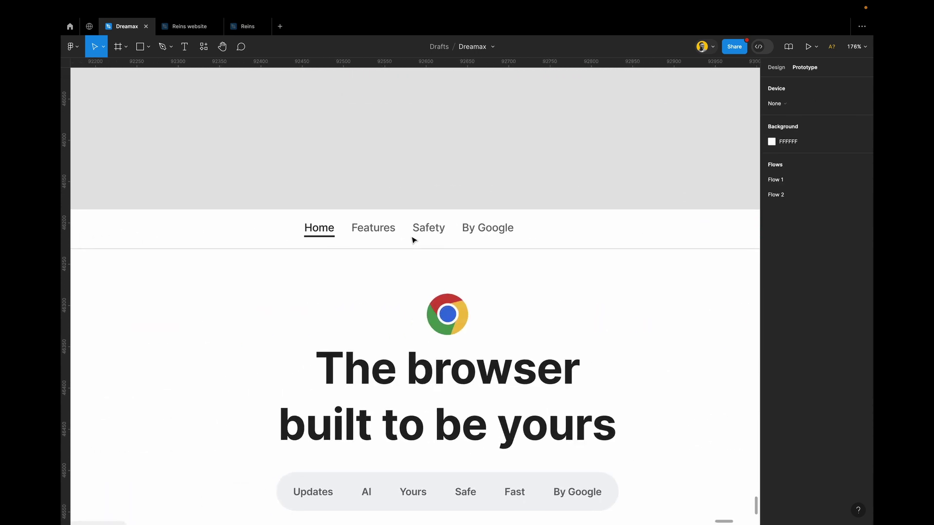
pyautogui.click(379, 232)
pyautogui.click(379, 232)
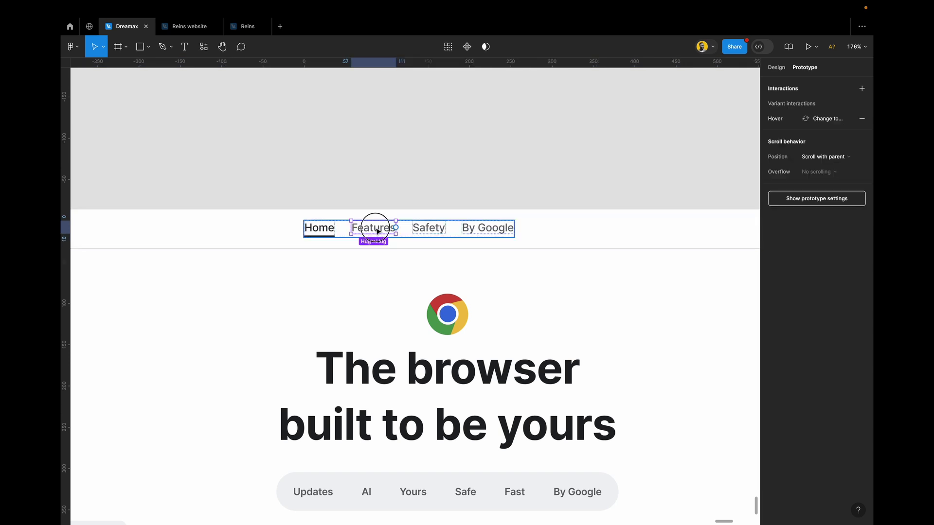
pyautogui.scroll(-5, 378, 232)
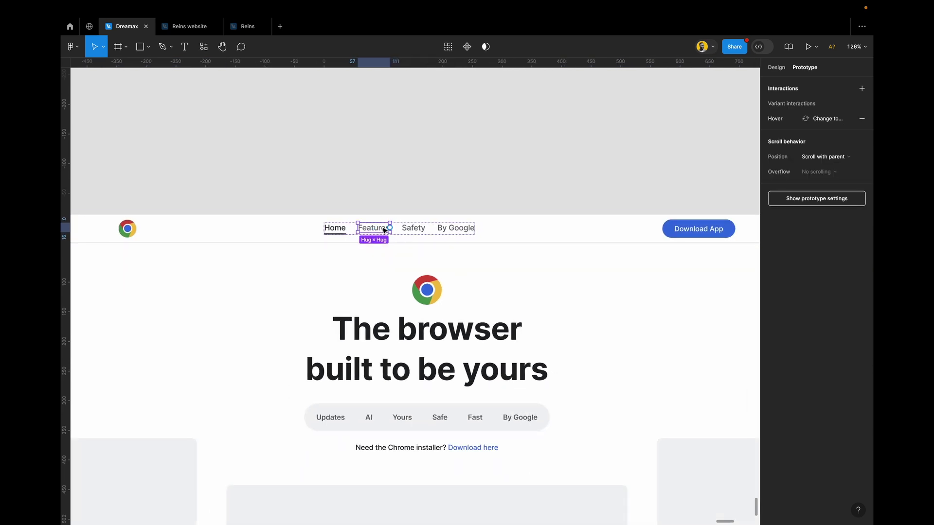
pyautogui.scroll(-5, 383, 233)
pyautogui.hscroll(5, 384, 235)
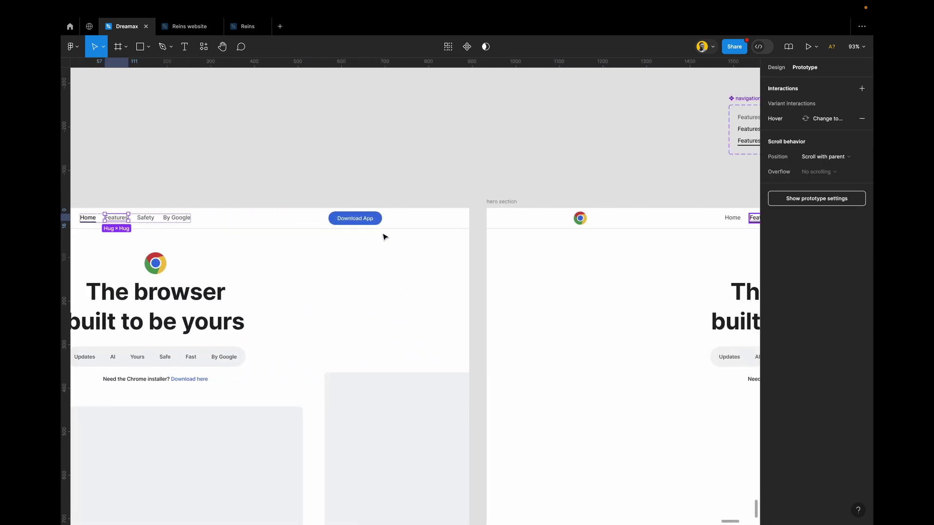
pyautogui.scroll(2, 385, 237)
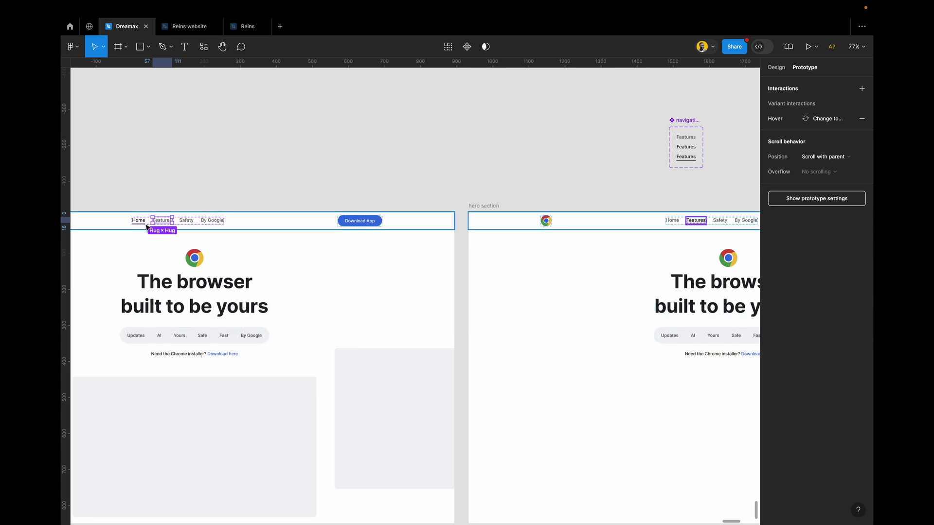
pyautogui.moveTo(172, 220); pyautogui.dragTo(475, 281)
pyautogui.moveTo(476, 393); pyautogui.dragTo(476, 132)
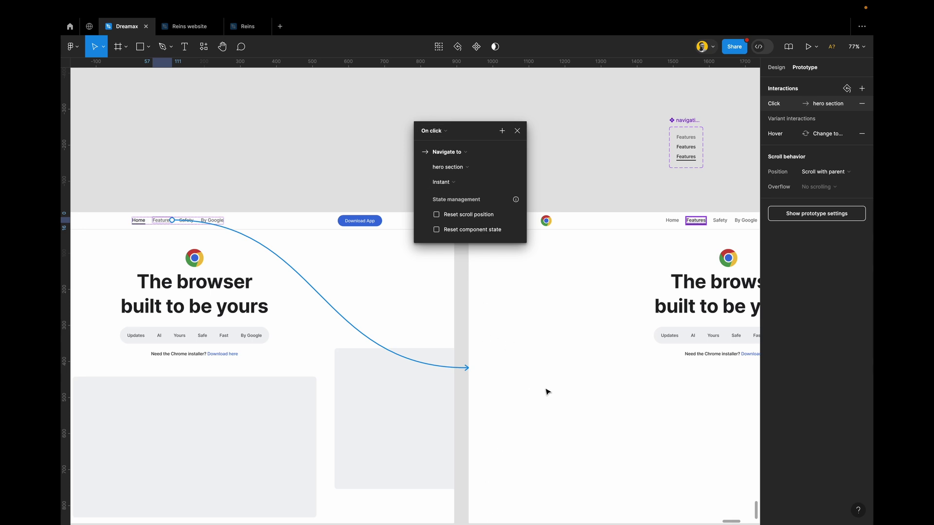
pyautogui.click(518, 130)
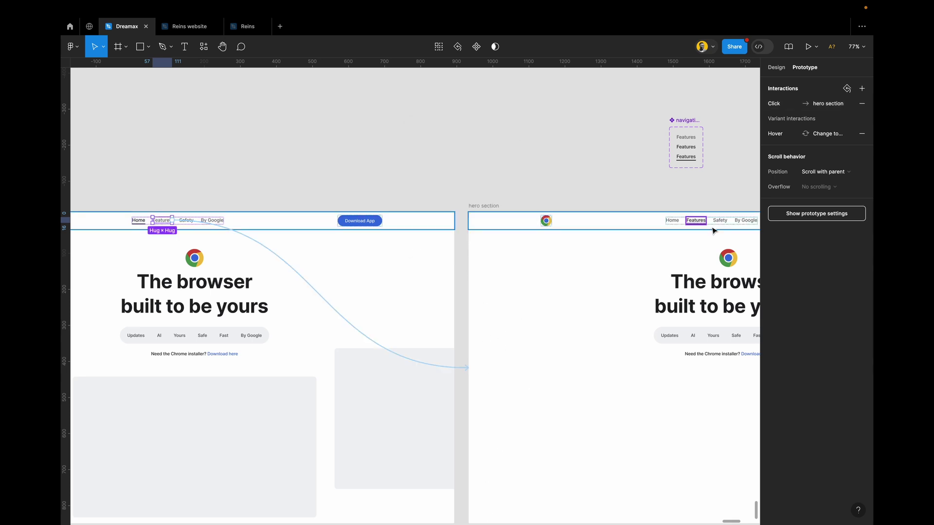
# Step: Connect the second hero section's Home link back to the first hero section with an On click, Navigate to, Instant interaction
pyautogui.click(673, 222)
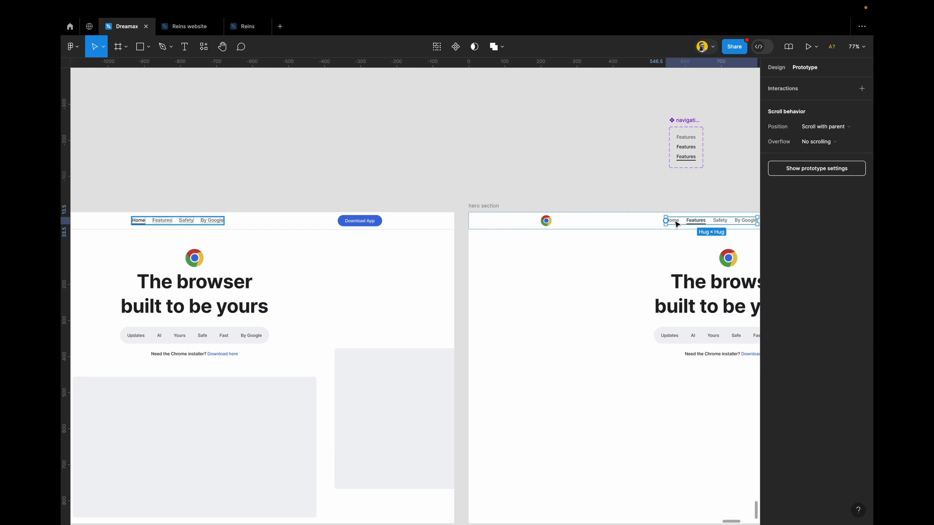
pyautogui.click(676, 224)
pyautogui.moveTo(666, 220); pyautogui.dragTo(403, 295)
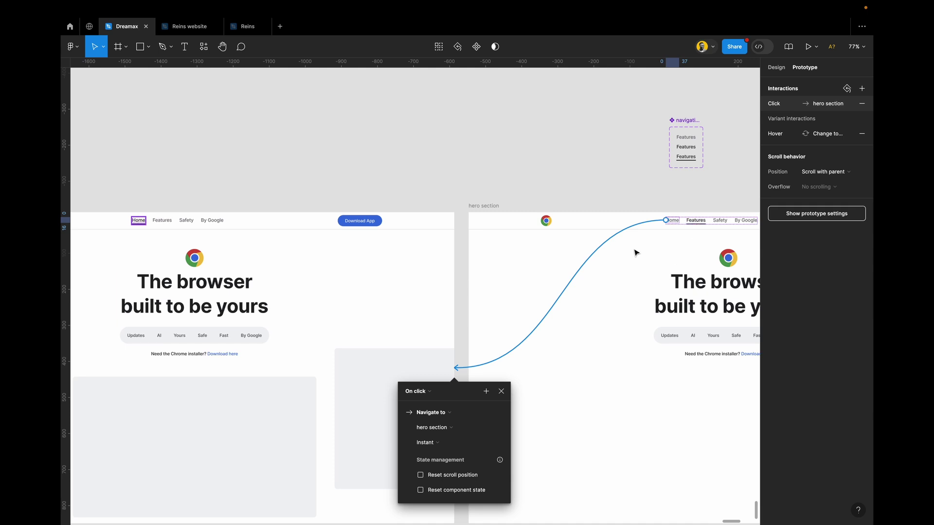
pyautogui.scroll(10, 703, 223)
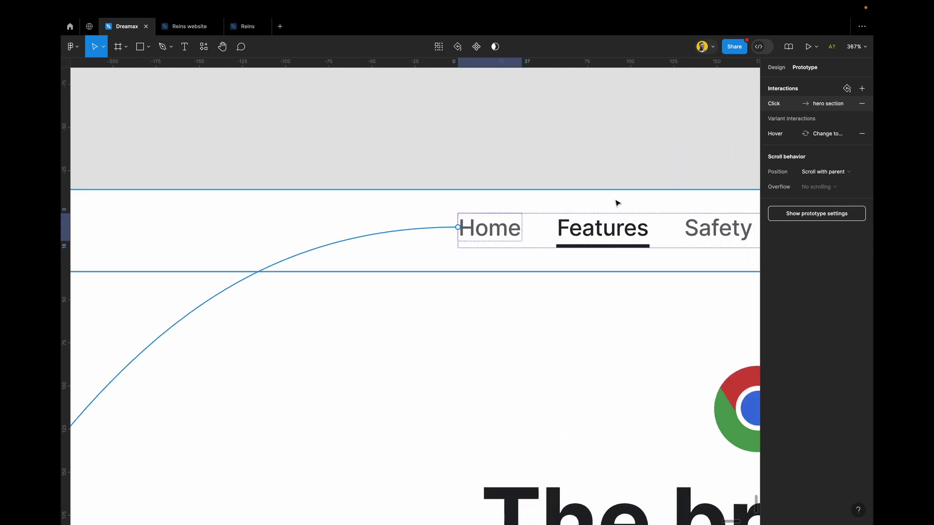
pyautogui.scroll(-8, 641, 242)
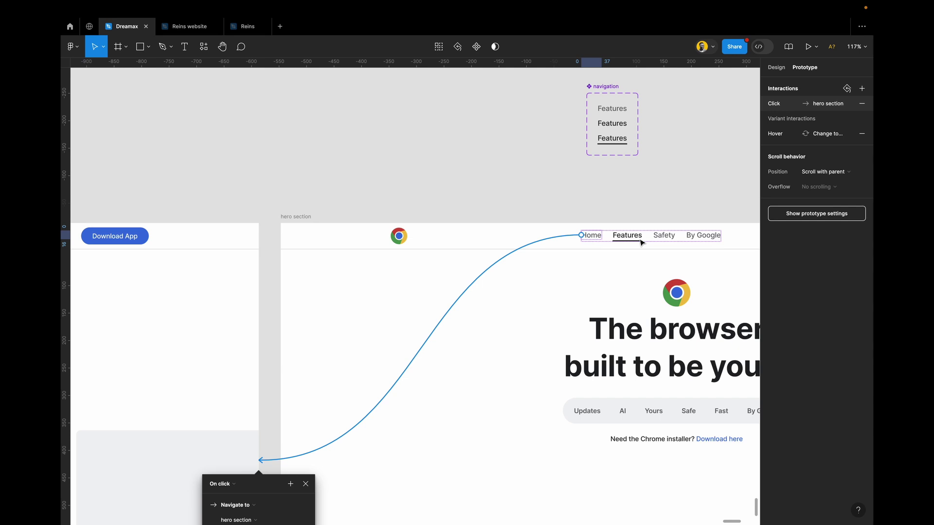
pyautogui.scroll(-5, 641, 243)
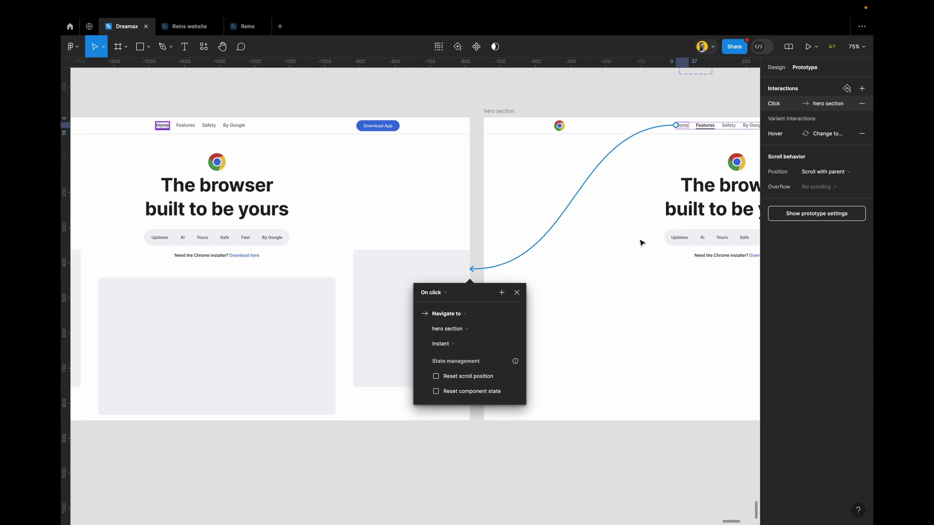
pyautogui.scroll(1, 641, 242)
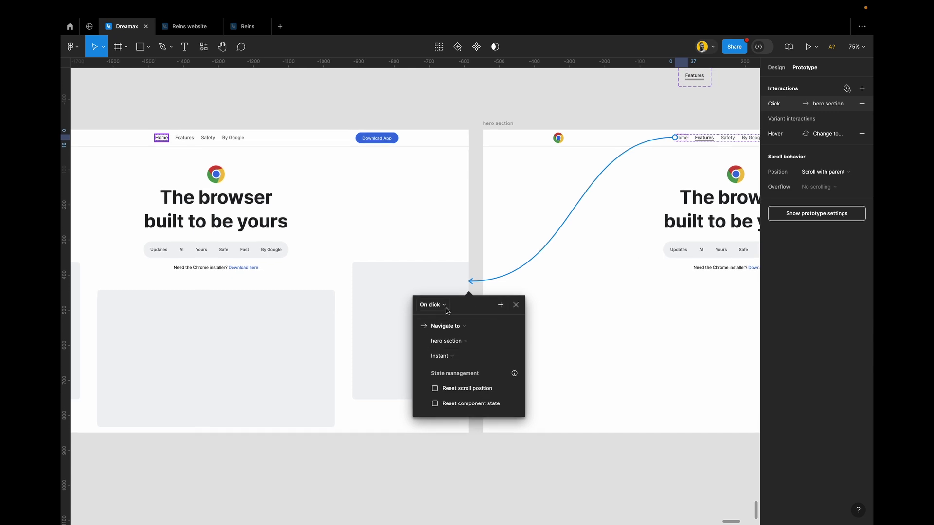
pyautogui.click(516, 307)
# Step: Connect the first hero section's By Google link to the third hero section with an On click, Navigate to, Instant interaction
pyautogui.click(232, 138)
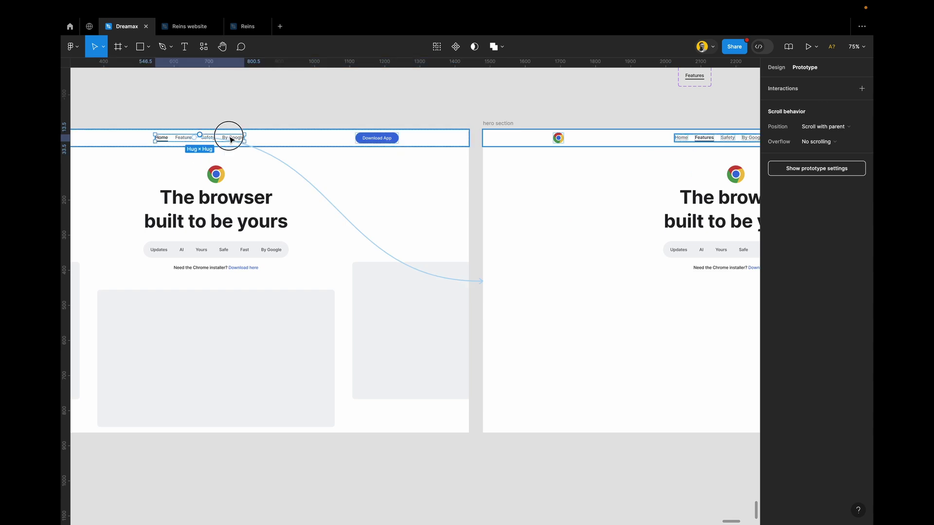
pyautogui.scroll(-3, 231, 138)
pyautogui.scroll(2, 229, 139)
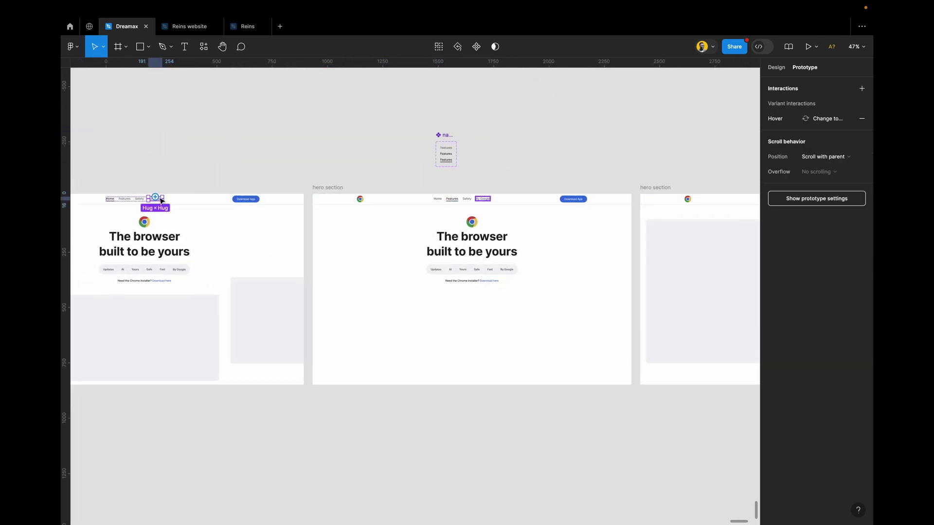
pyautogui.moveTo(163, 198); pyautogui.dragTo(659, 281)
pyautogui.moveTo(643, 315); pyautogui.dragTo(439, 241)
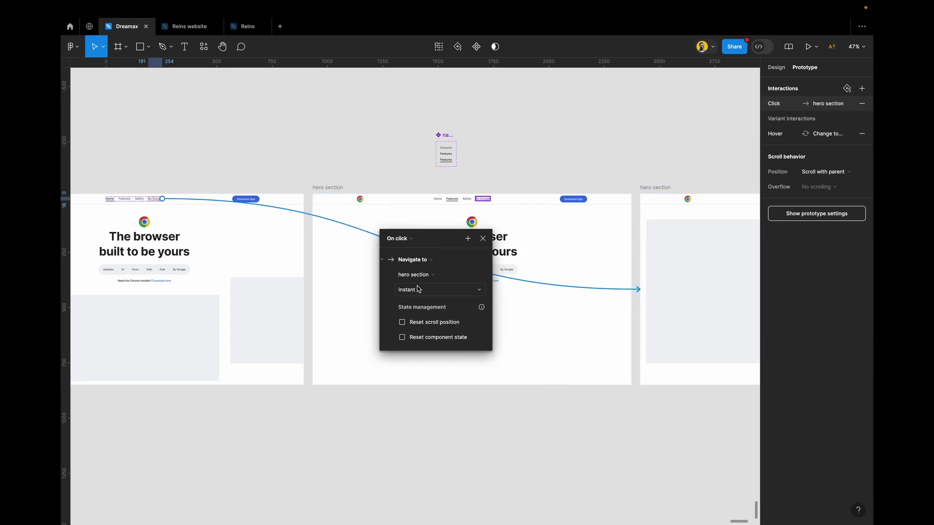
pyautogui.click(483, 238)
# Step: Connect the second hero section's By Google link to the third hero section with an On click, Navigate to, Instant interaction
pyautogui.hscroll(1, 623, 253)
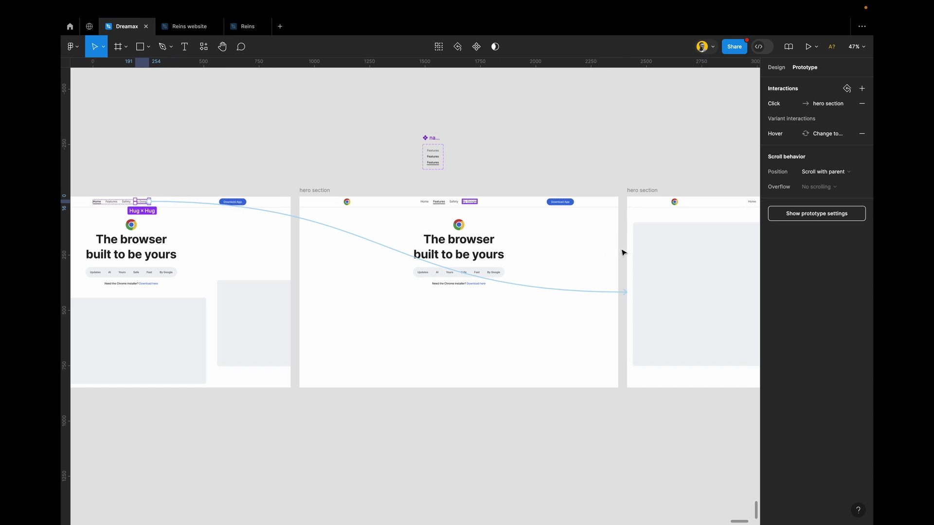
pyautogui.hscroll(5, 624, 253)
pyautogui.scroll(5, 595, 245)
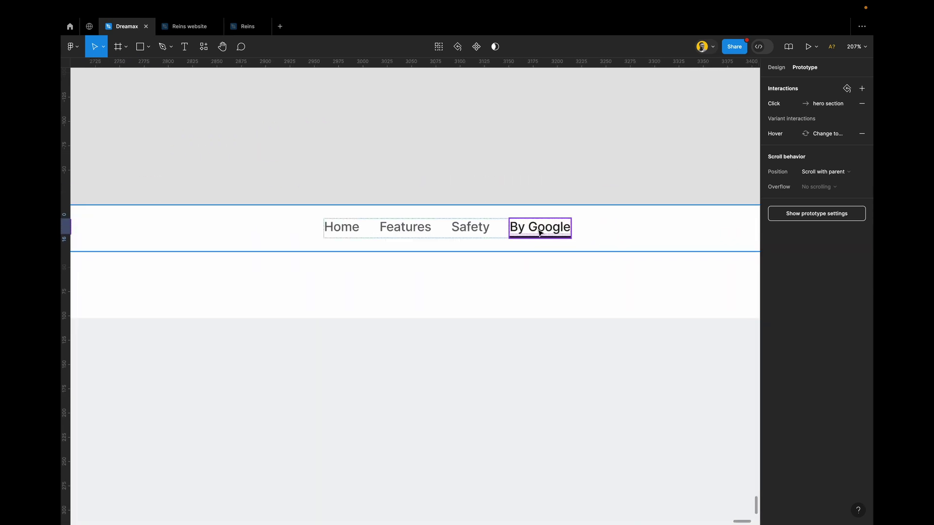
pyautogui.scroll(-5, 540, 232)
pyautogui.hscroll(8, 540, 231)
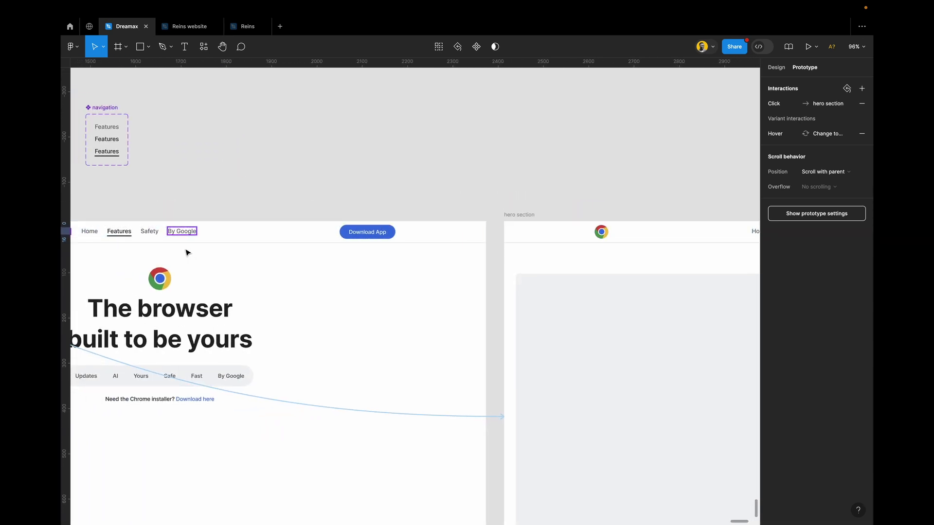
pyautogui.click(186, 232)
pyautogui.scroll(5, 187, 233)
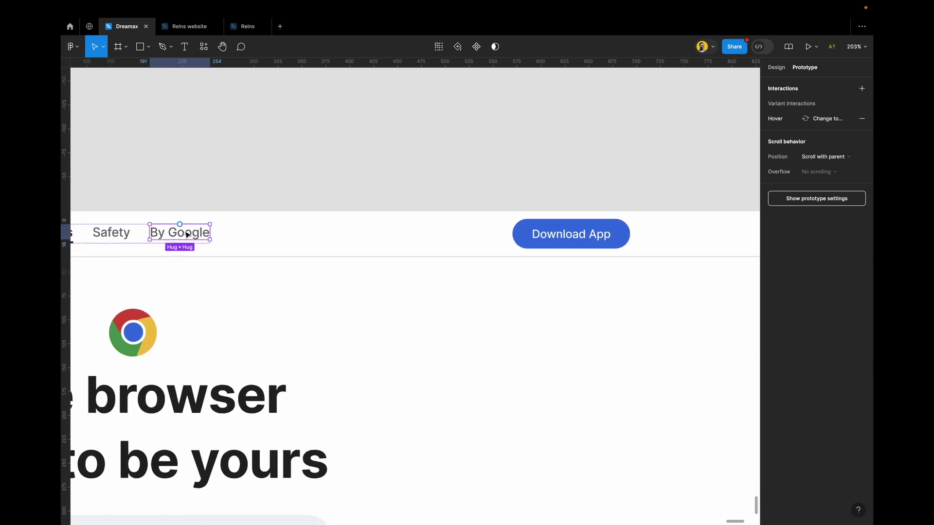
pyautogui.scroll(-5, 186, 234)
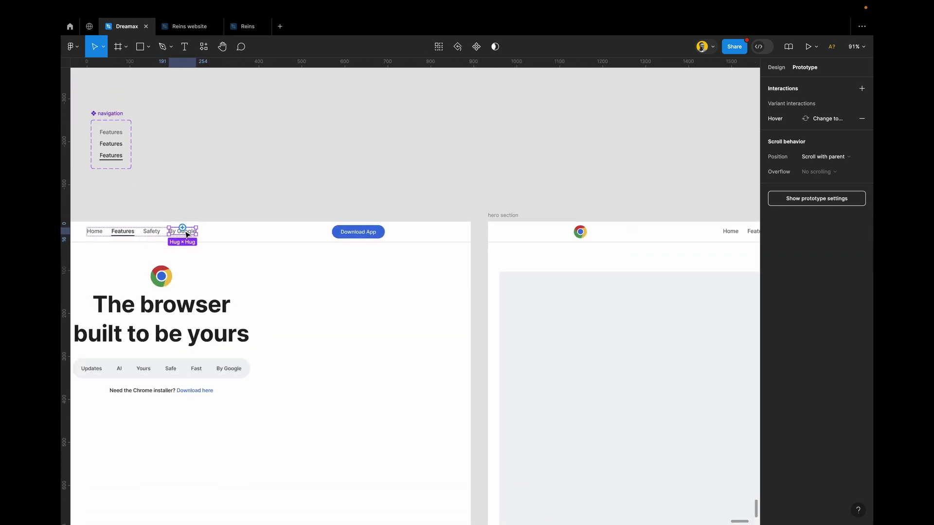
pyautogui.scroll(-3, 188, 234)
pyautogui.hscroll(1, 188, 235)
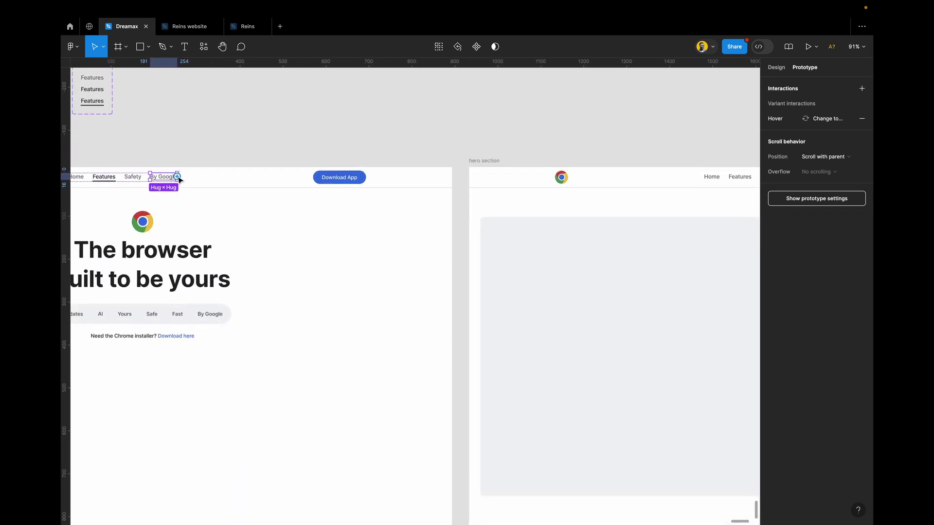
pyautogui.moveTo(178, 179); pyautogui.dragTo(480, 290)
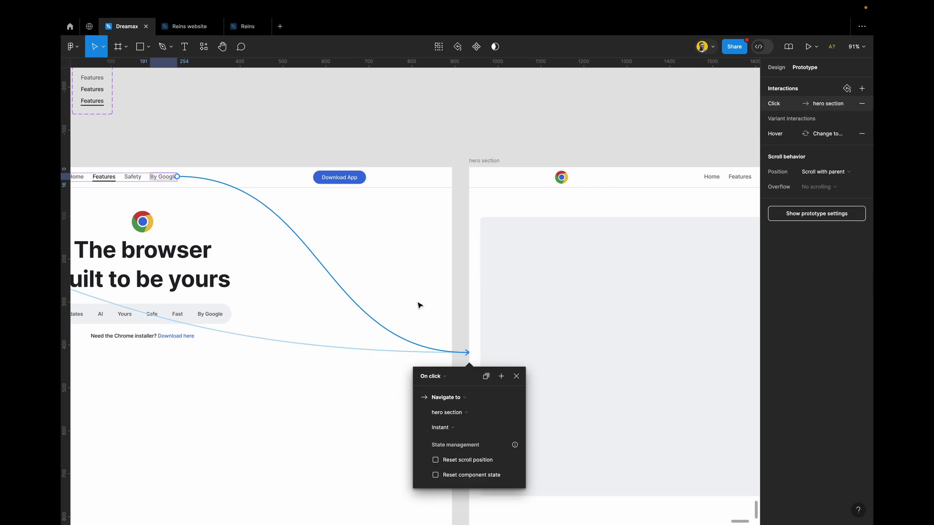
pyautogui.hscroll(3, 418, 305)
pyautogui.scroll(-2, 419, 304)
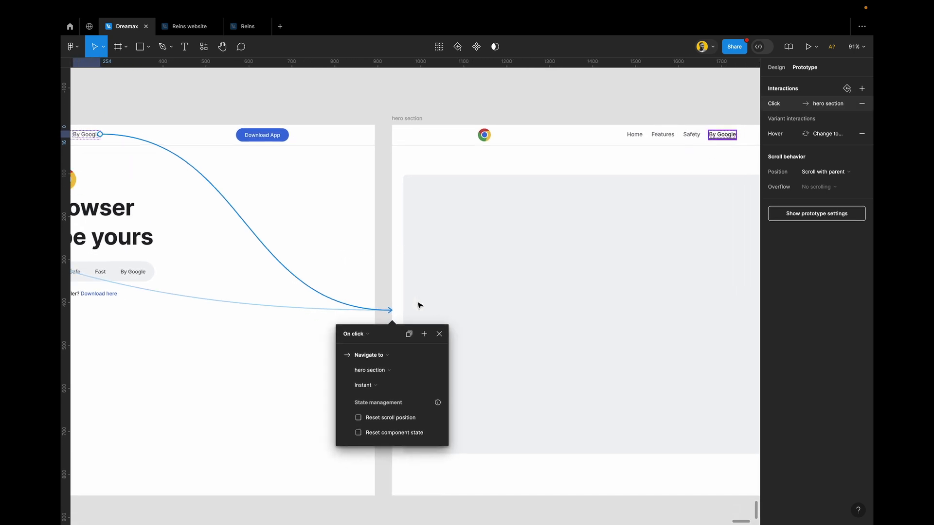
pyautogui.click(439, 335)
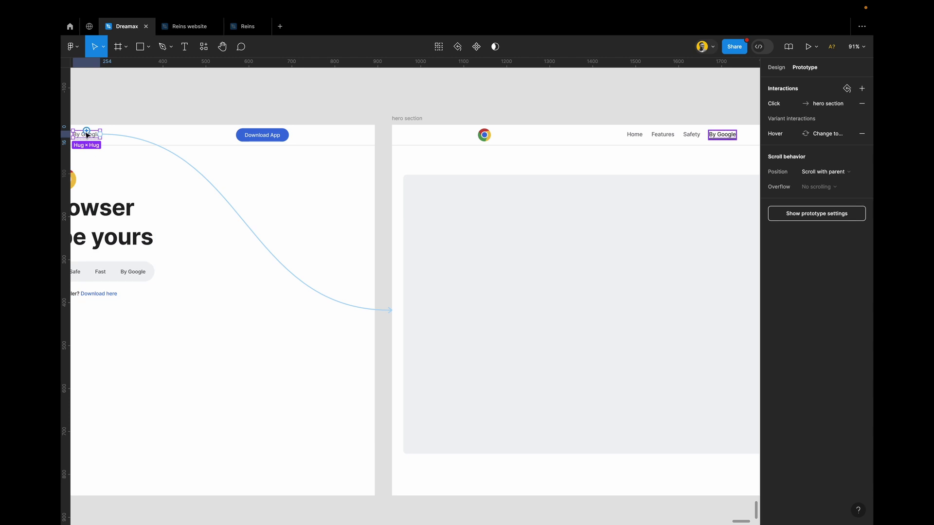
# Step: Connect the third hero section's Home link back to the first hero section with a click navigation interaction
pyautogui.click(636, 136)
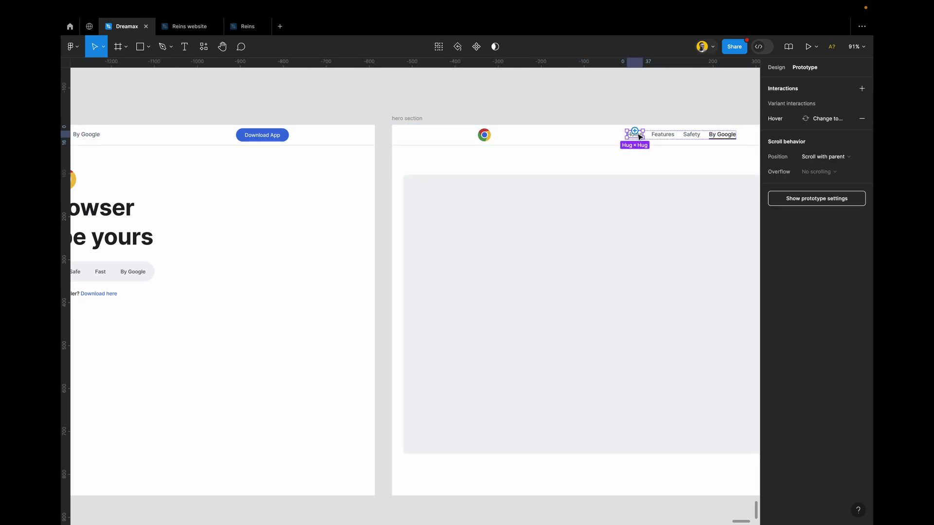
pyautogui.scroll(-3, 638, 136)
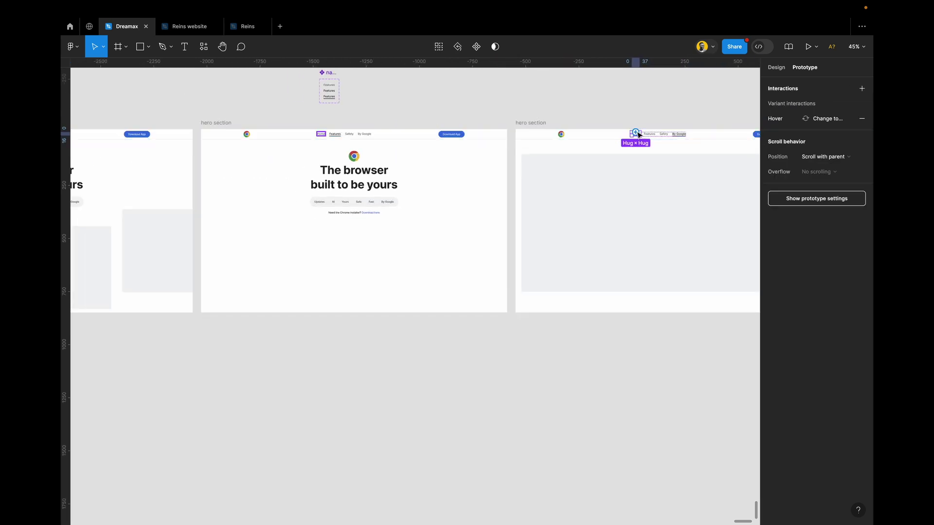
pyautogui.moveTo(633, 133); pyautogui.dragTo(187, 163)
# Step: Connect the third hero section's Features link to the second hero section with a click navigation interaction
pyautogui.click(651, 136)
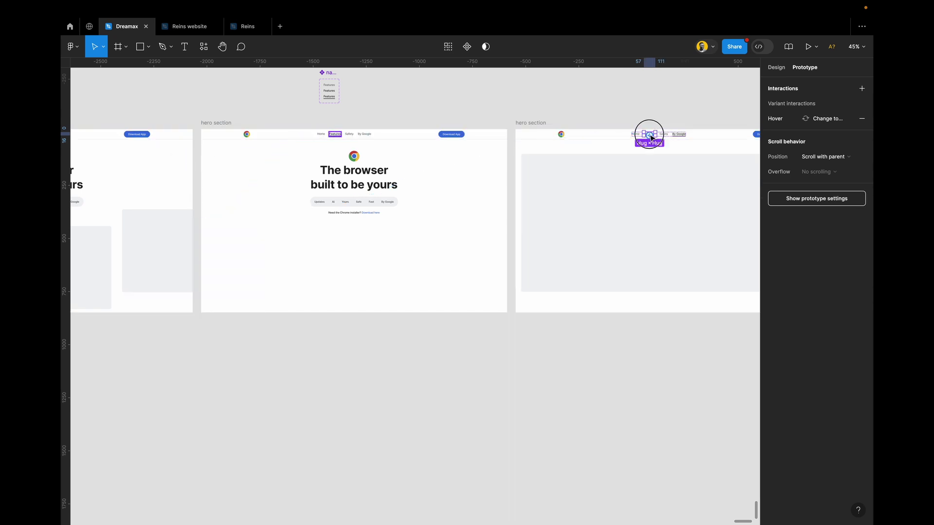
pyautogui.moveTo(646, 134); pyautogui.dragTo(473, 165)
pyautogui.click(555, 245)
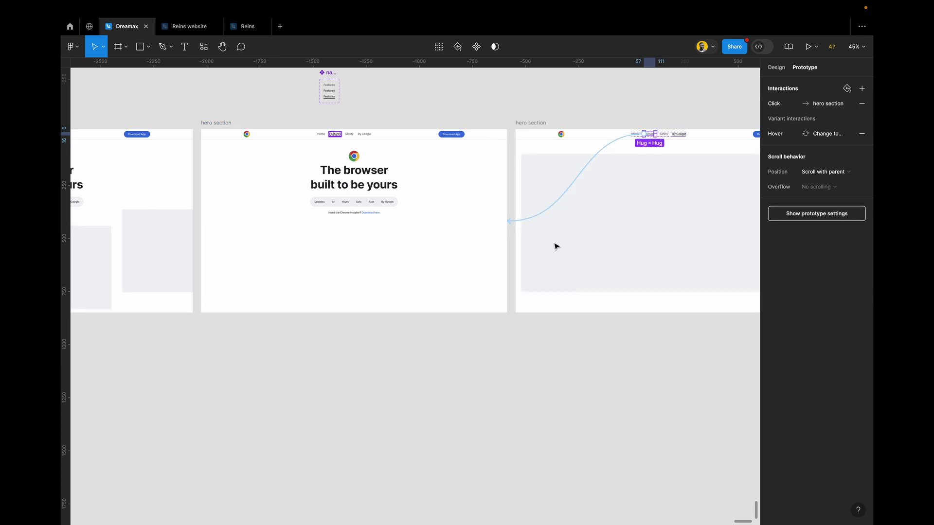
# Step: Preview the prototype starting from the first hero section, Flow 3
pyautogui.scroll(-3, 556, 245)
pyautogui.hscroll(-4, 555, 245)
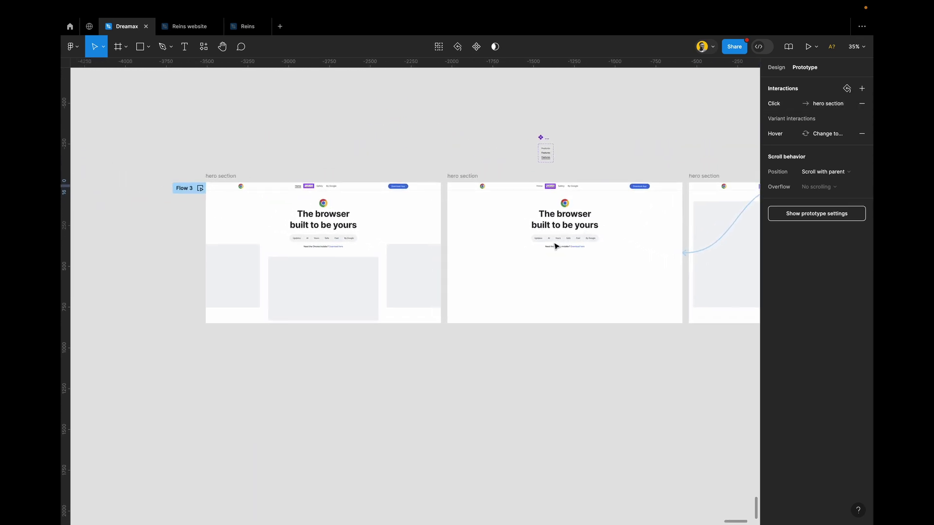
pyautogui.click(228, 177)
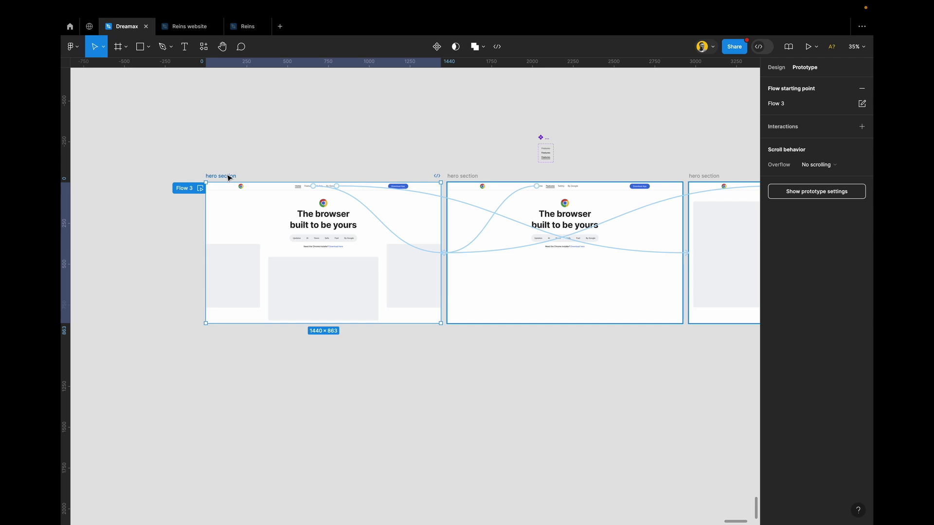
pyautogui.click(809, 48)
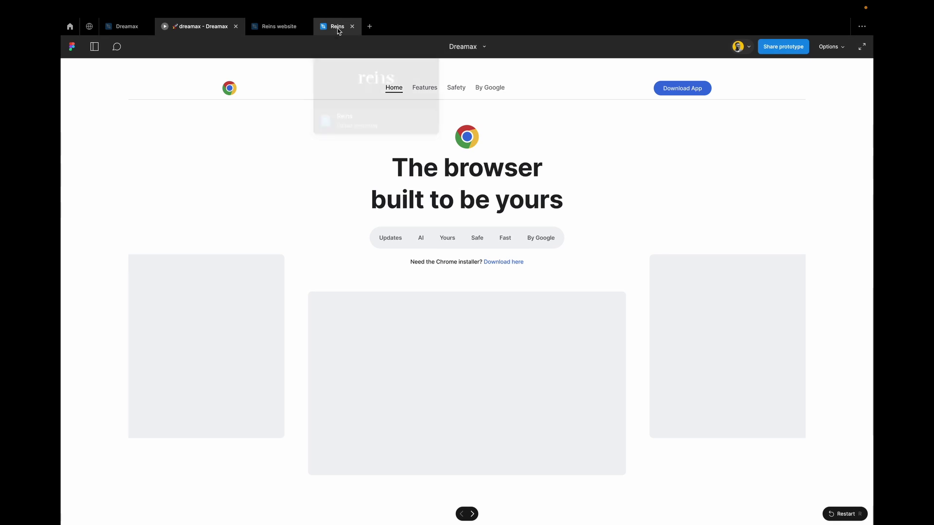
# Step: Return to the Dreamax design file, detach the Body/b3 style from the navigation component's hover variant text and set its weight to Extra Bold
pyautogui.moveTo(292, 39)
pyautogui.click(127, 27)
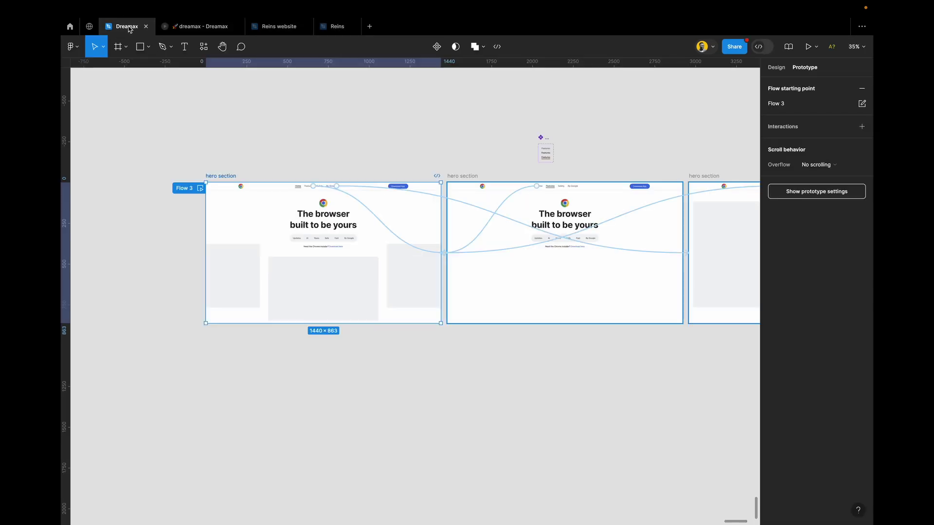
pyautogui.scroll(10, 546, 152)
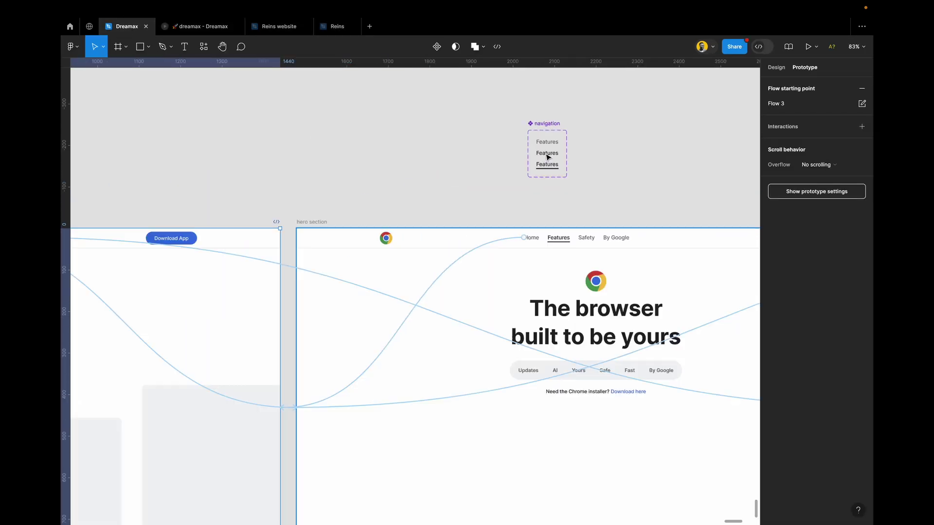
pyautogui.scroll(5, 547, 156)
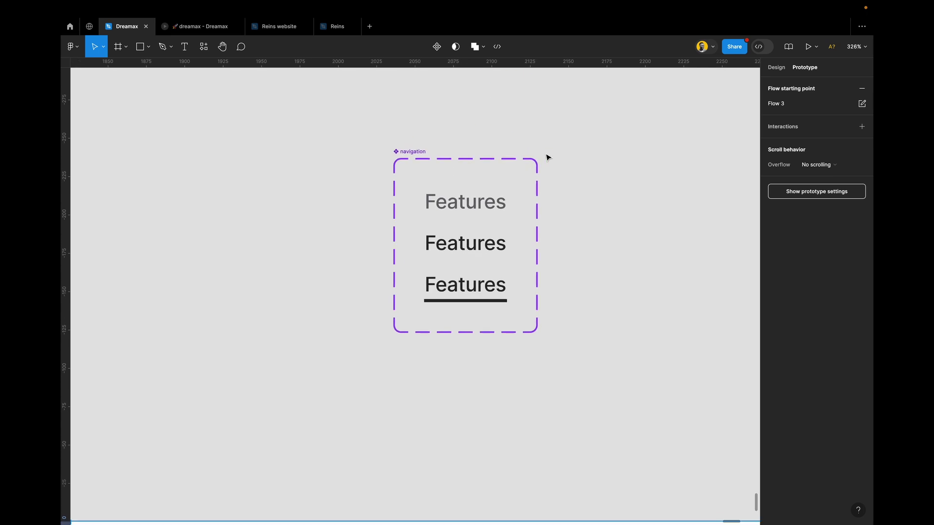
pyautogui.click(482, 249)
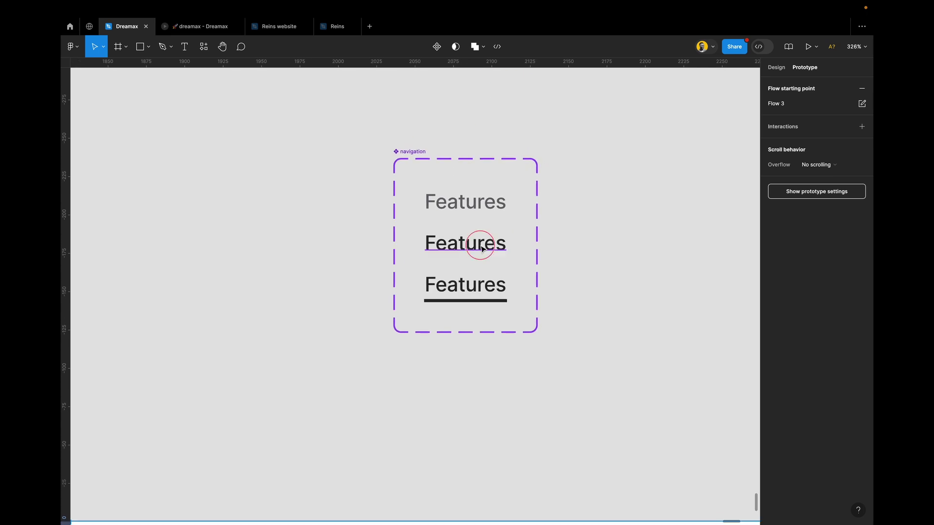
pyautogui.click(776, 68)
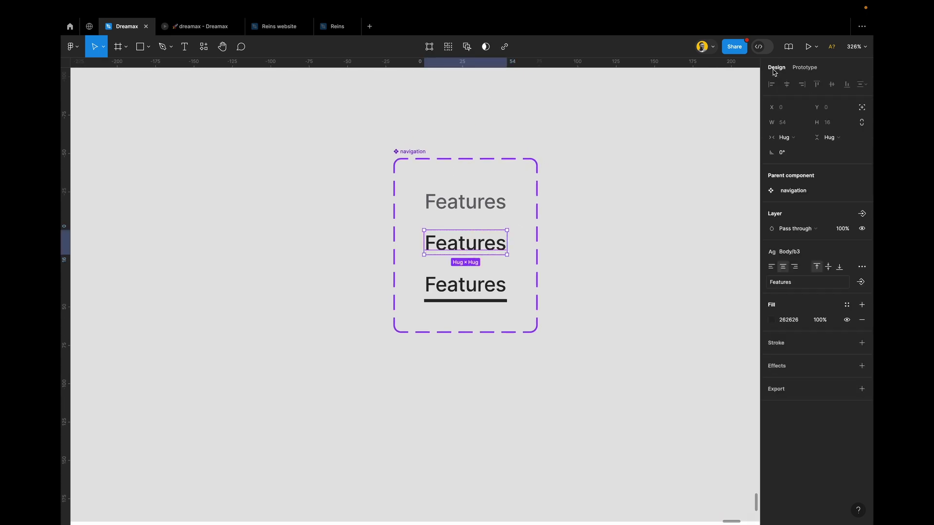
pyautogui.click(861, 252)
pyautogui.click(806, 287)
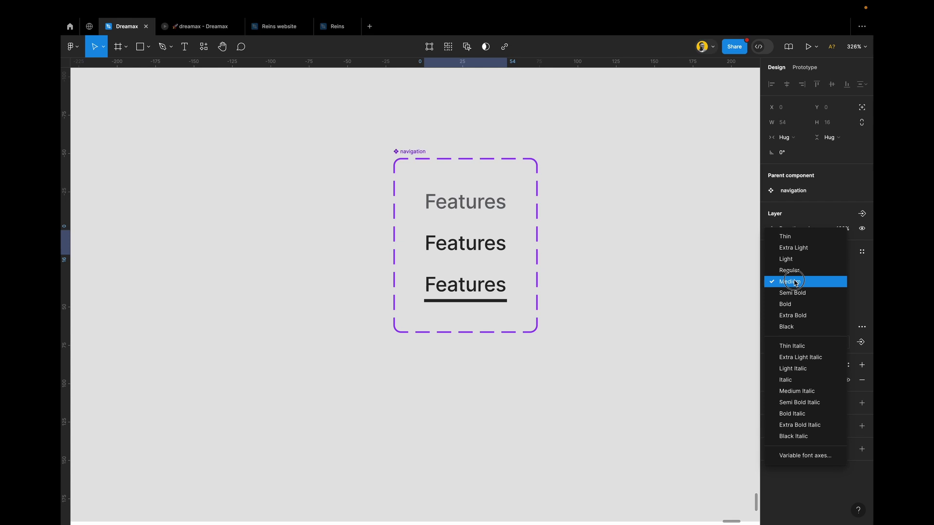
pyautogui.click(798, 317)
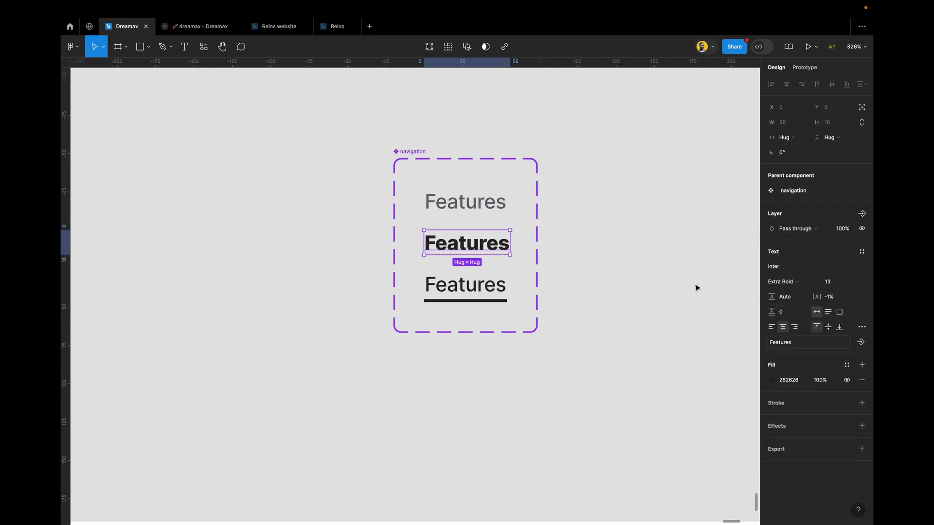
# Step: Change the hover variant's text fill to red FF0000 using the page colors
pyautogui.click(774, 383)
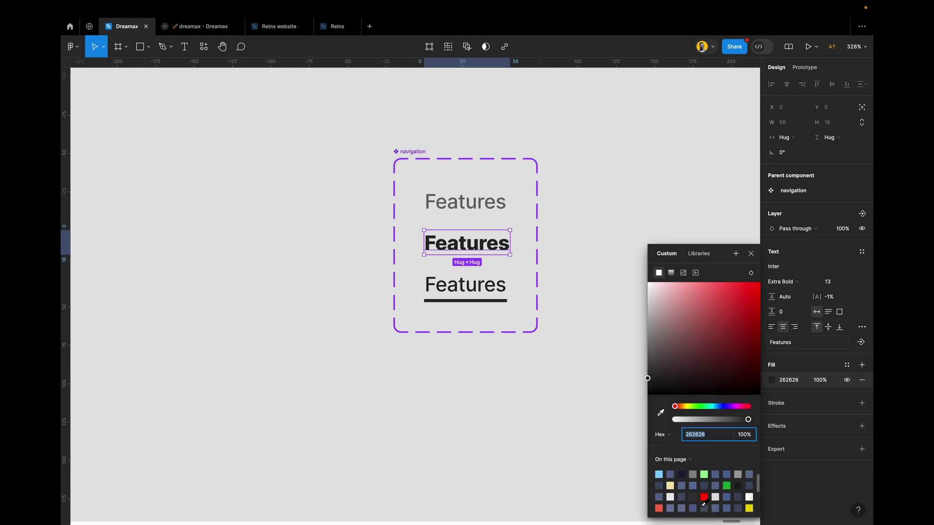
pyautogui.scroll(-1, 705, 503)
pyautogui.click(705, 487)
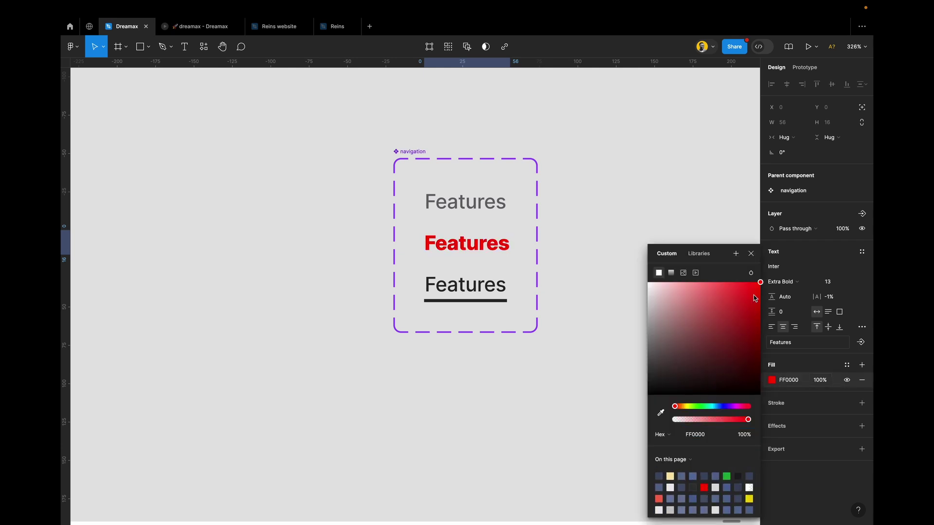
pyautogui.click(752, 254)
pyautogui.click(606, 270)
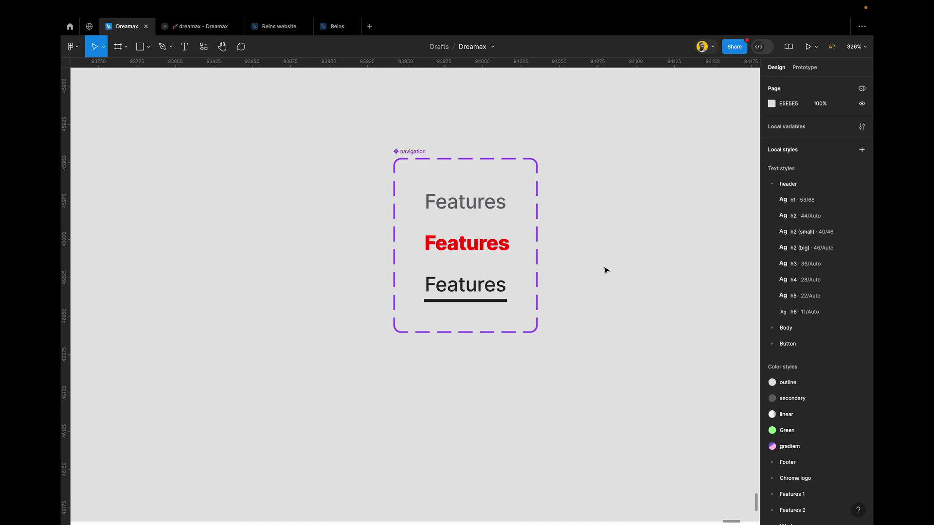
# Step: Test the hover effect and the Features, By Google and Home link navigation in the running dreamax prototype
pyautogui.click(208, 28)
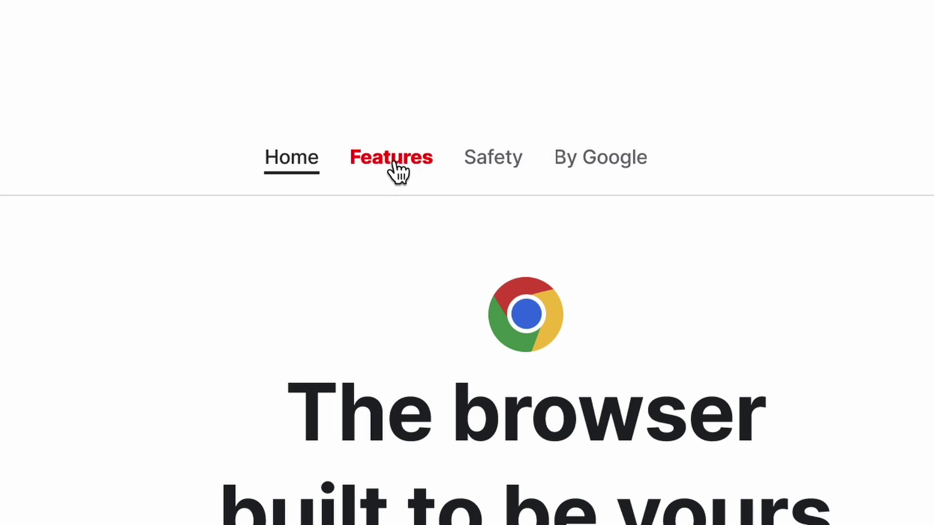
pyautogui.click(393, 160)
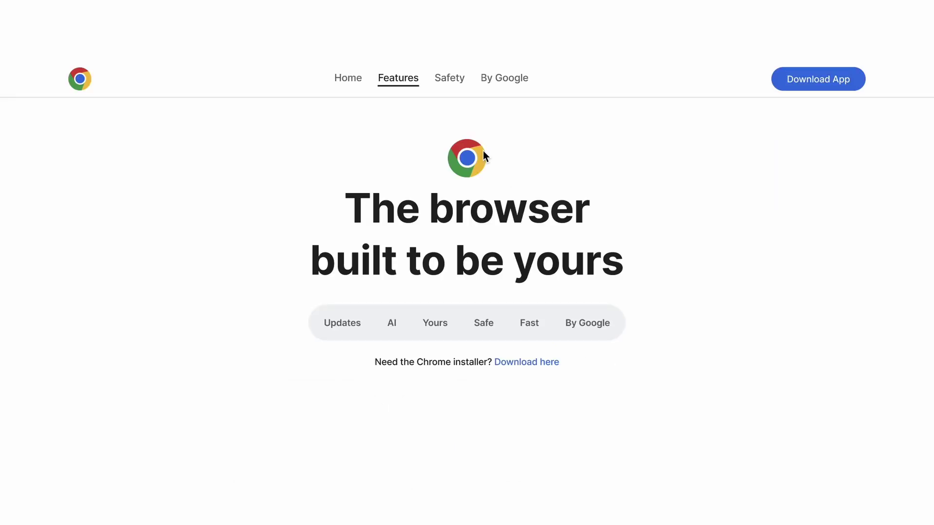
pyautogui.click(511, 79)
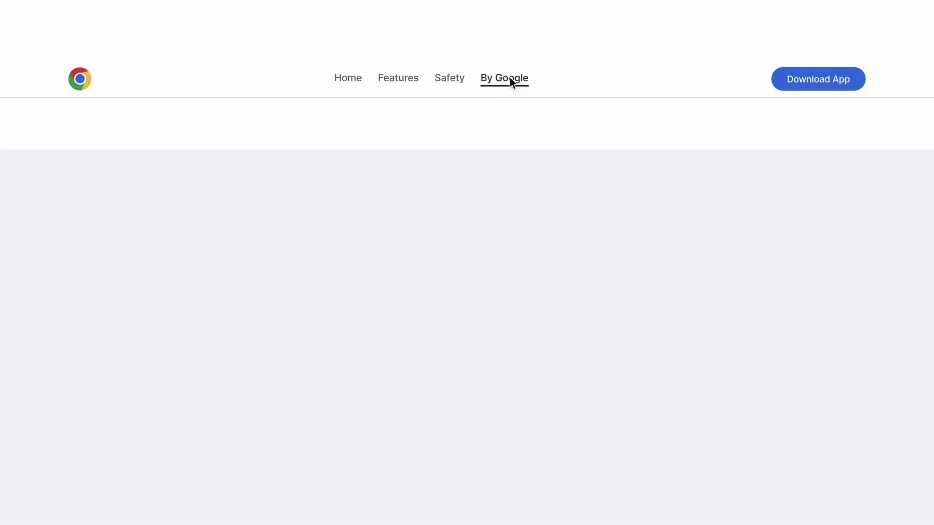
pyautogui.click(397, 82)
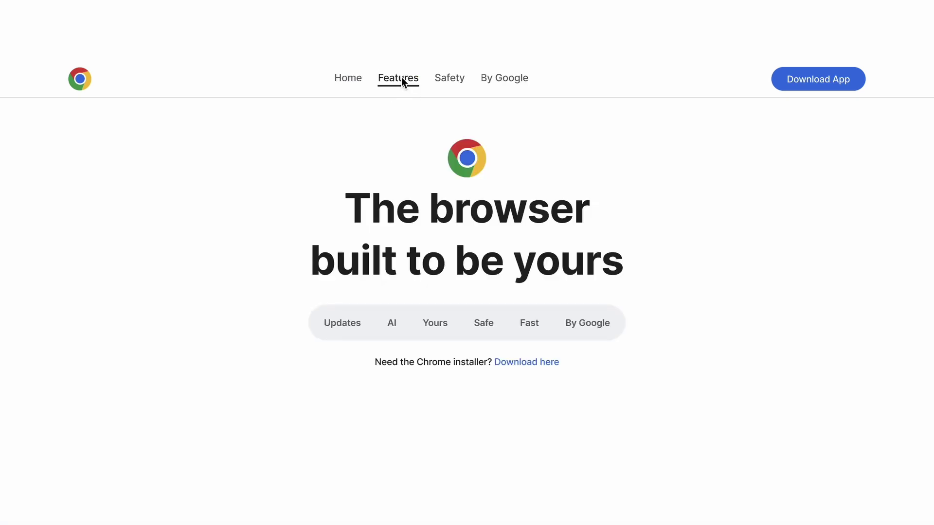
pyautogui.click(340, 84)
pyautogui.click(346, 83)
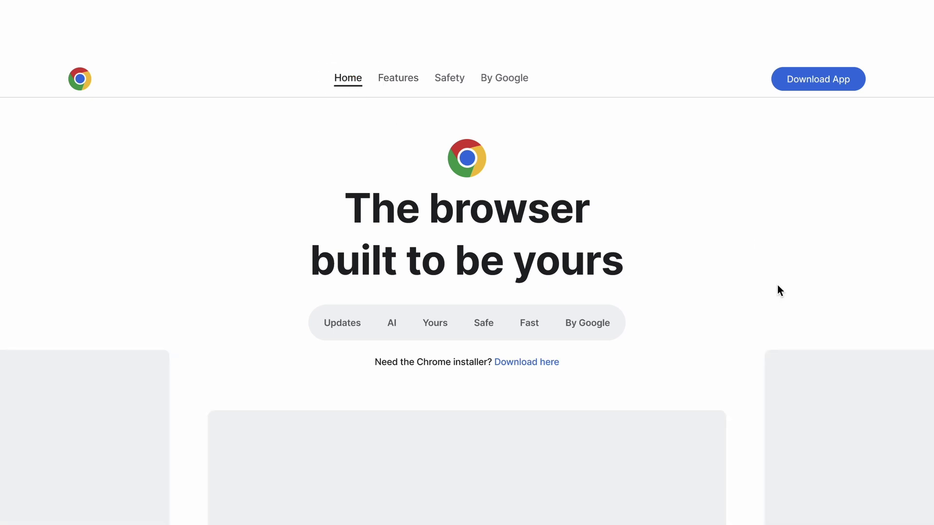